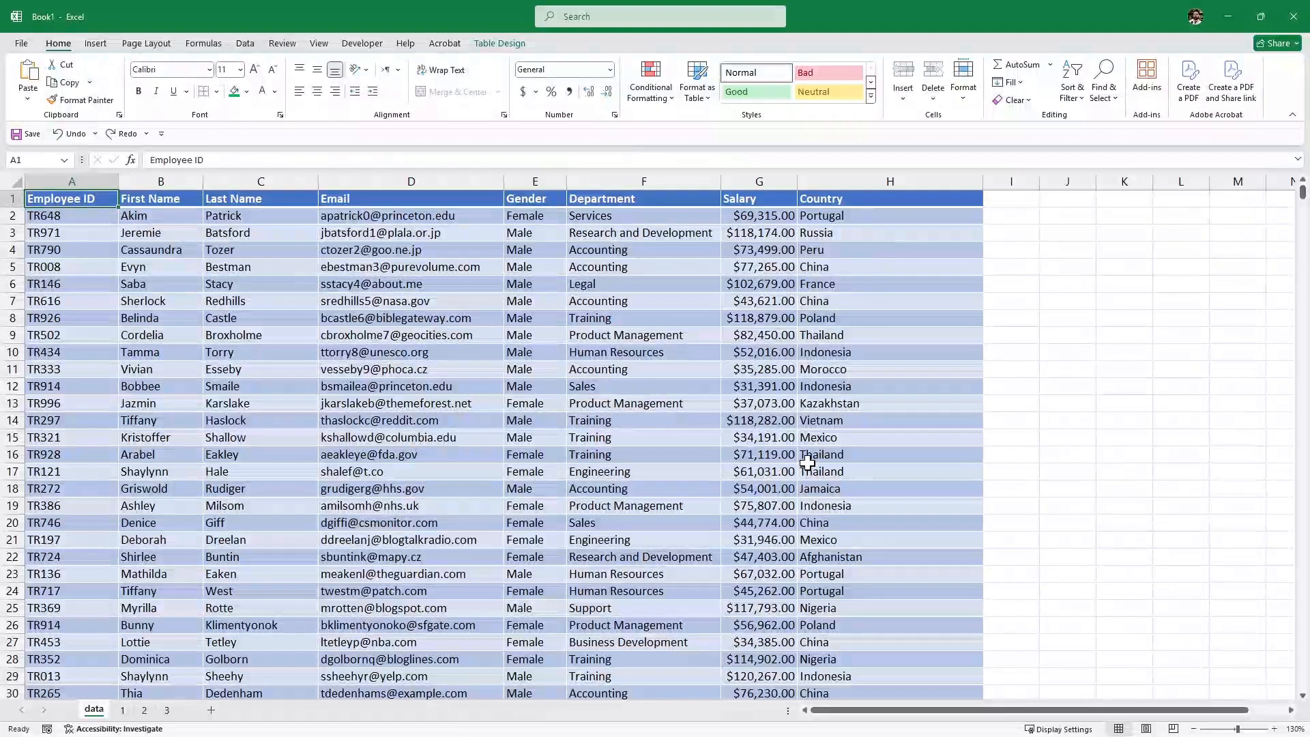
Name the employee table "data"
left_click(513, 43)
left_click(39, 82)
type("data")
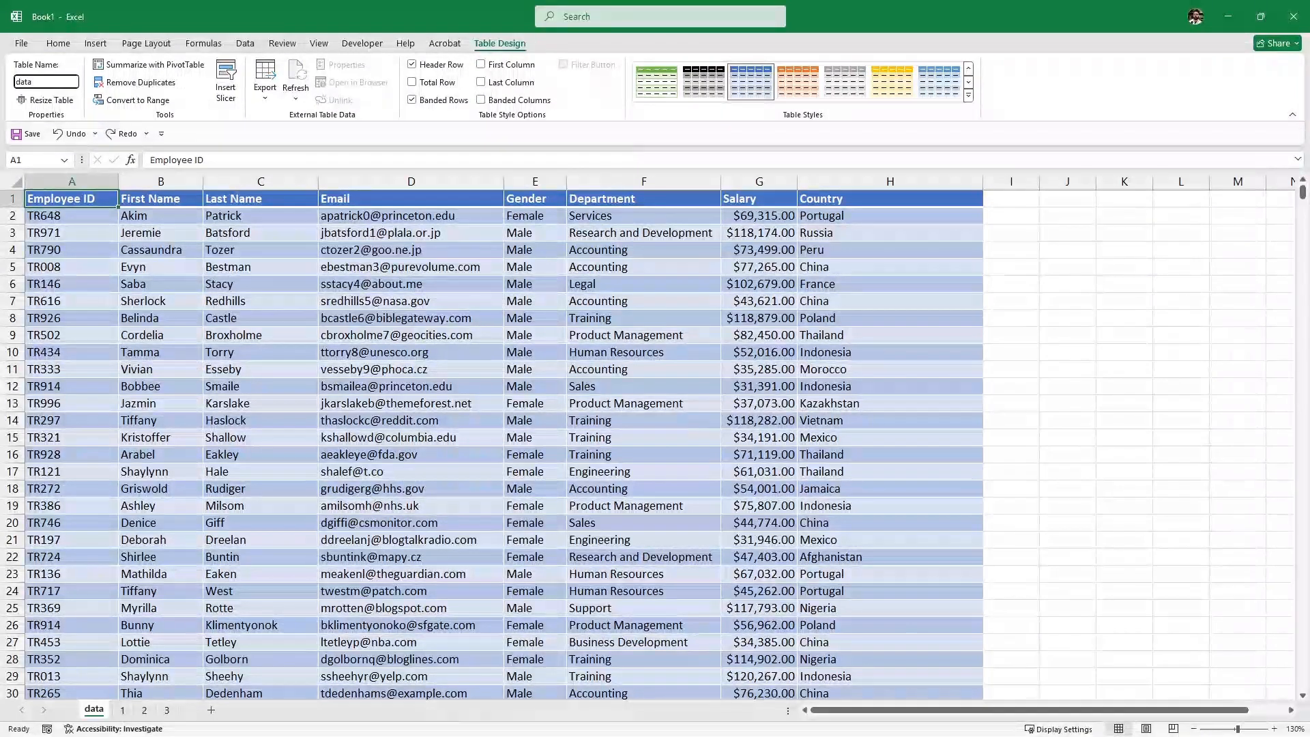
left_click(93, 266)
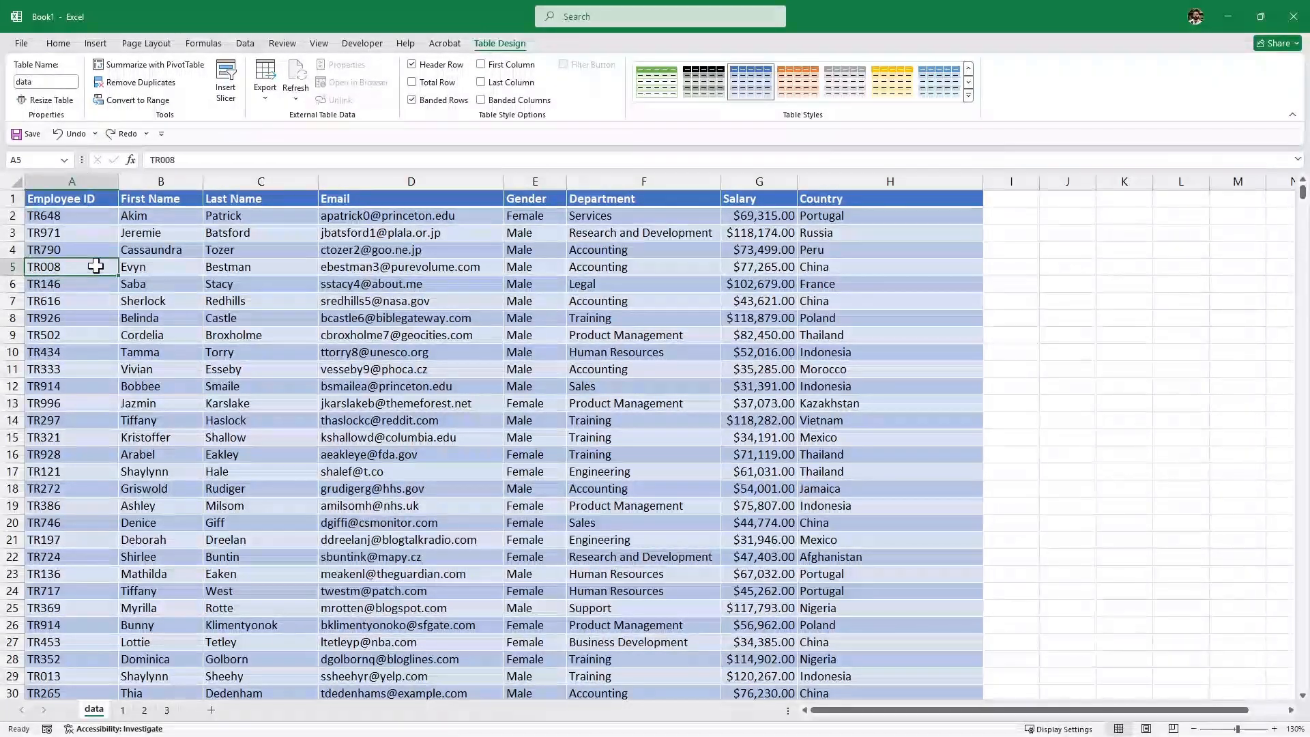
Review the to-do list on sheet 1 and examine the Department column on the data sheet for repeated entries
left_click(124, 711)
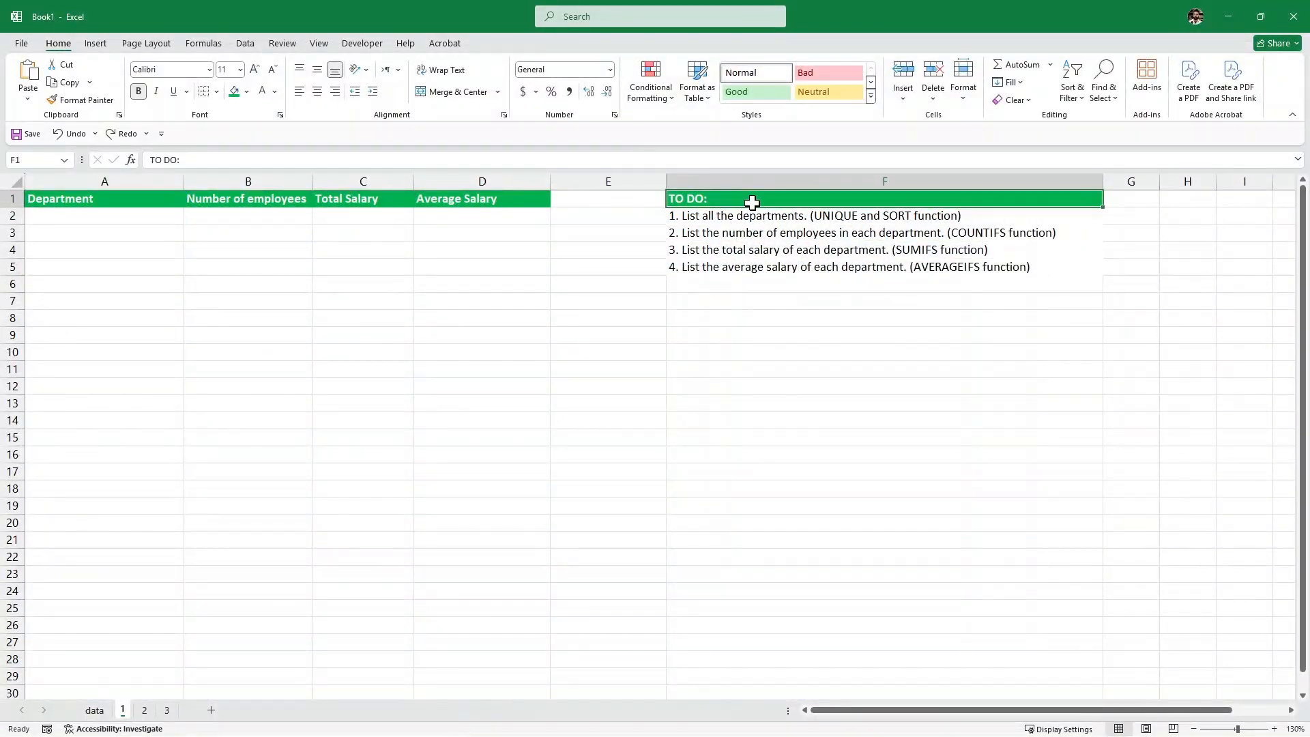
left_click(709, 219)
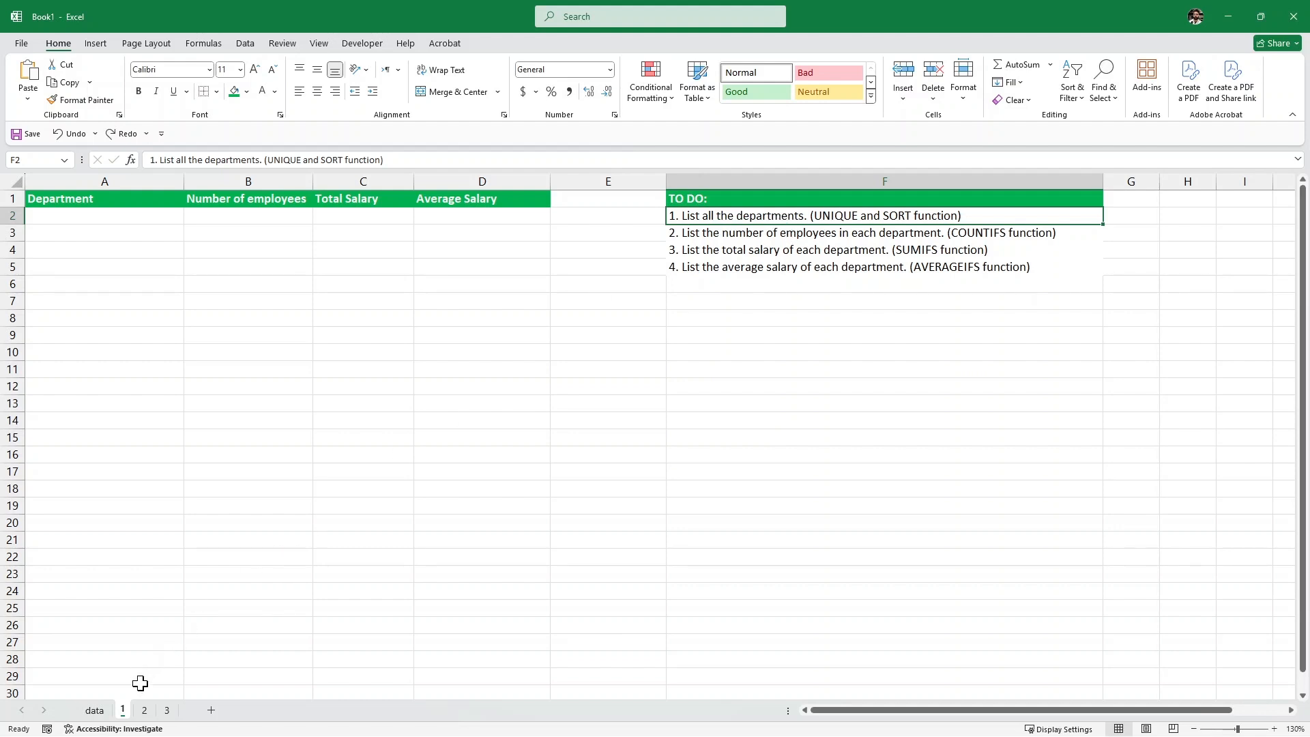
left_click(94, 710)
left_click_drag(611, 206, 637, 599)
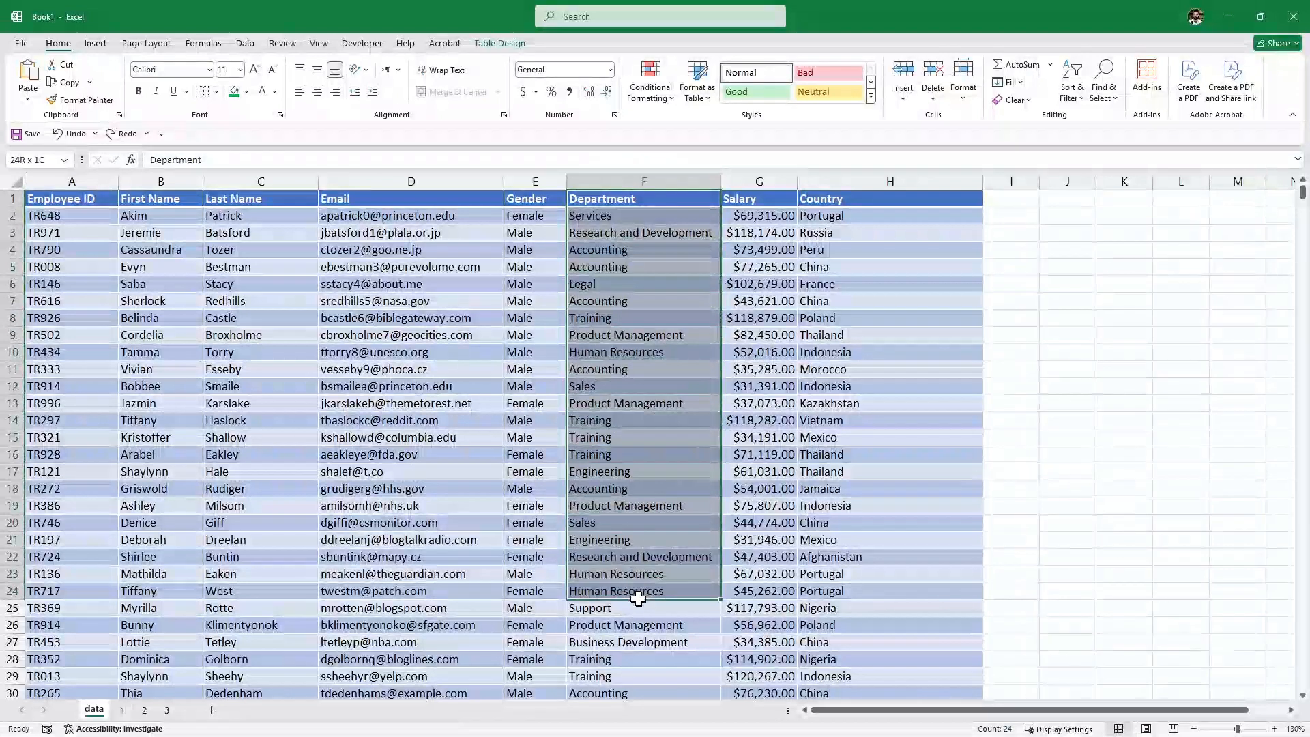
left_click(625, 352)
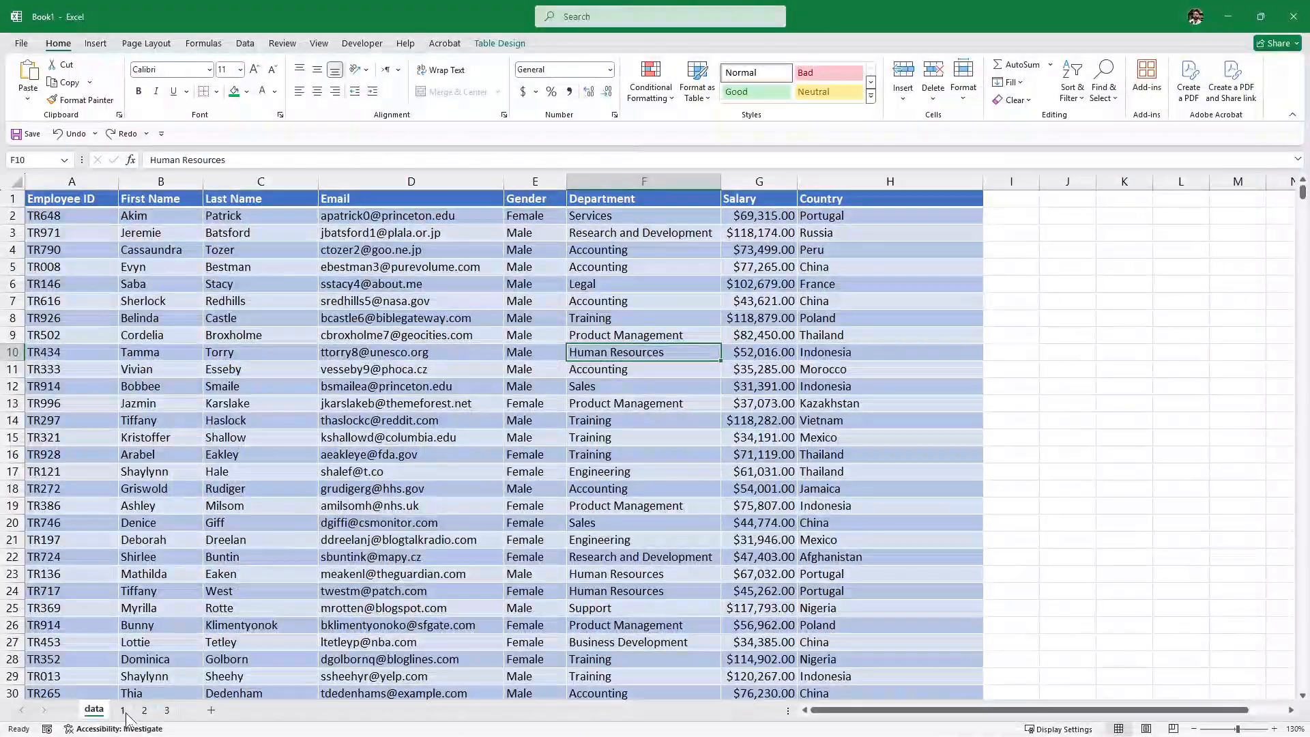
left_click(122, 709)
left_click(168, 222)
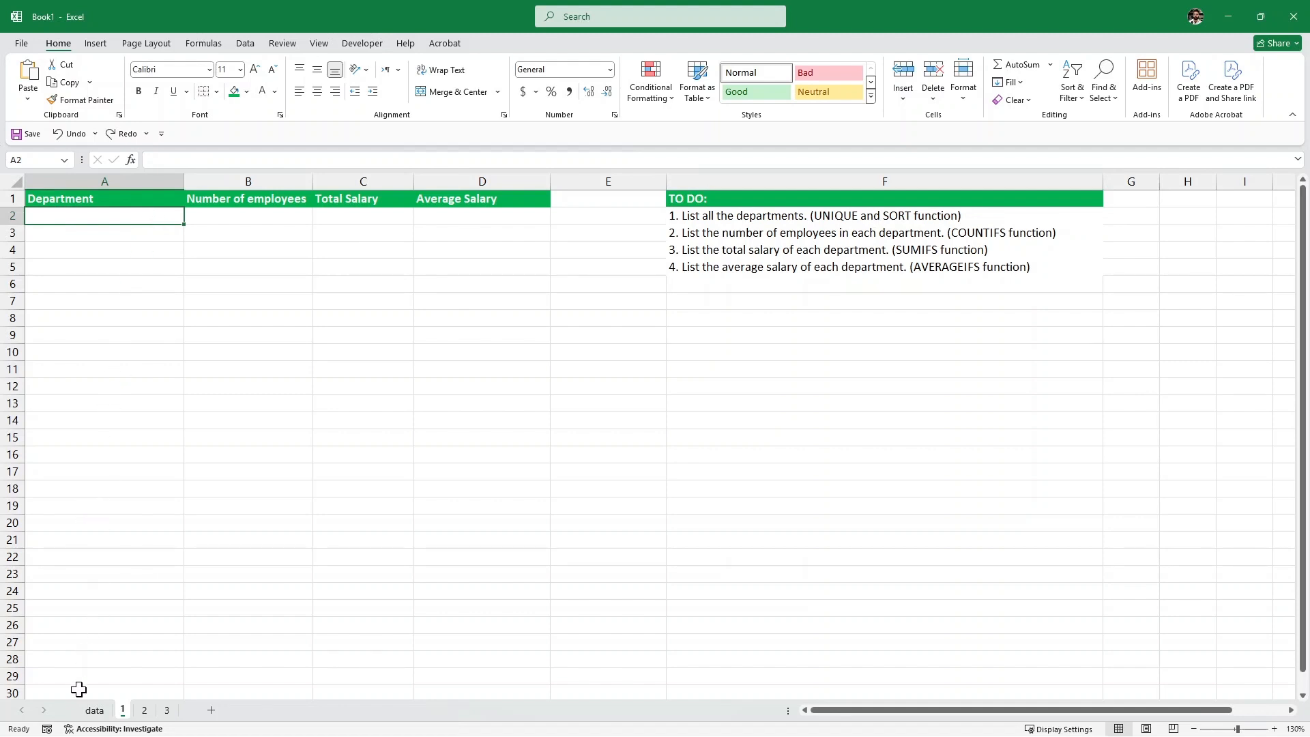
left_click(94, 710)
left_click(661, 251)
left_click(646, 267)
left_click(622, 439)
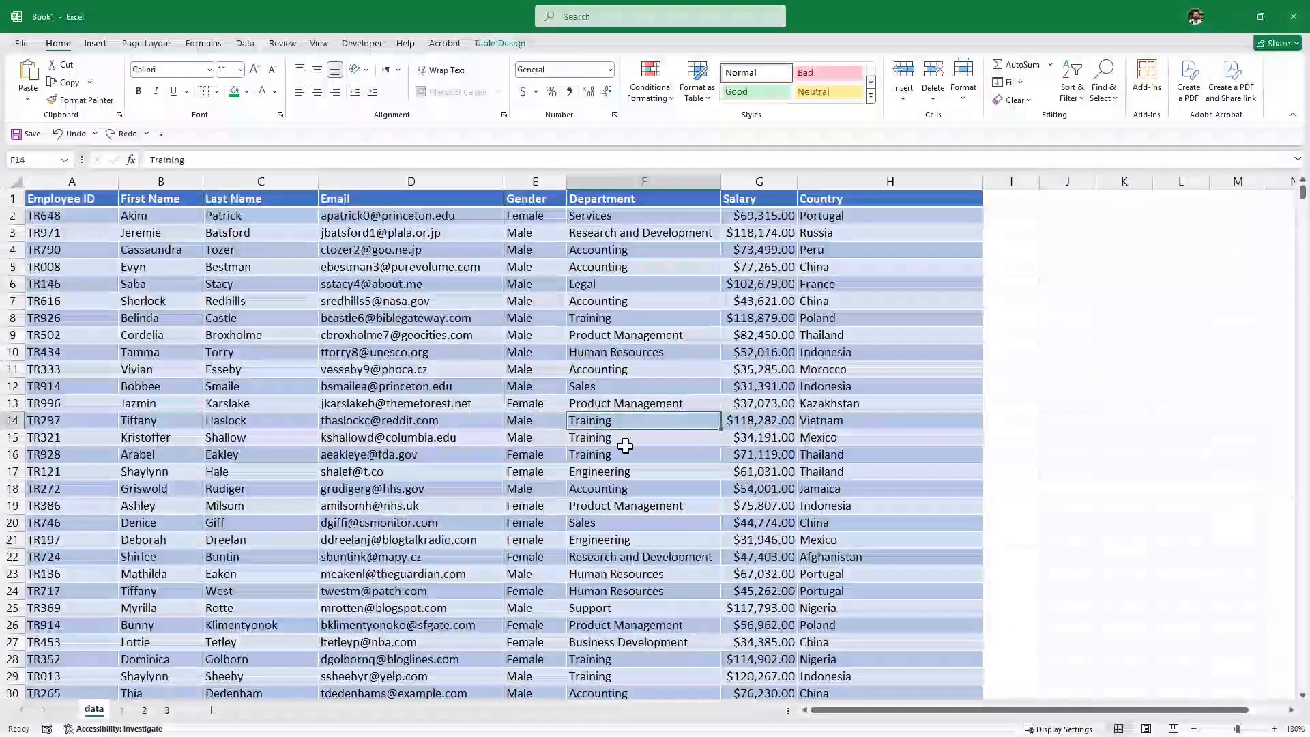
left_click(625, 456)
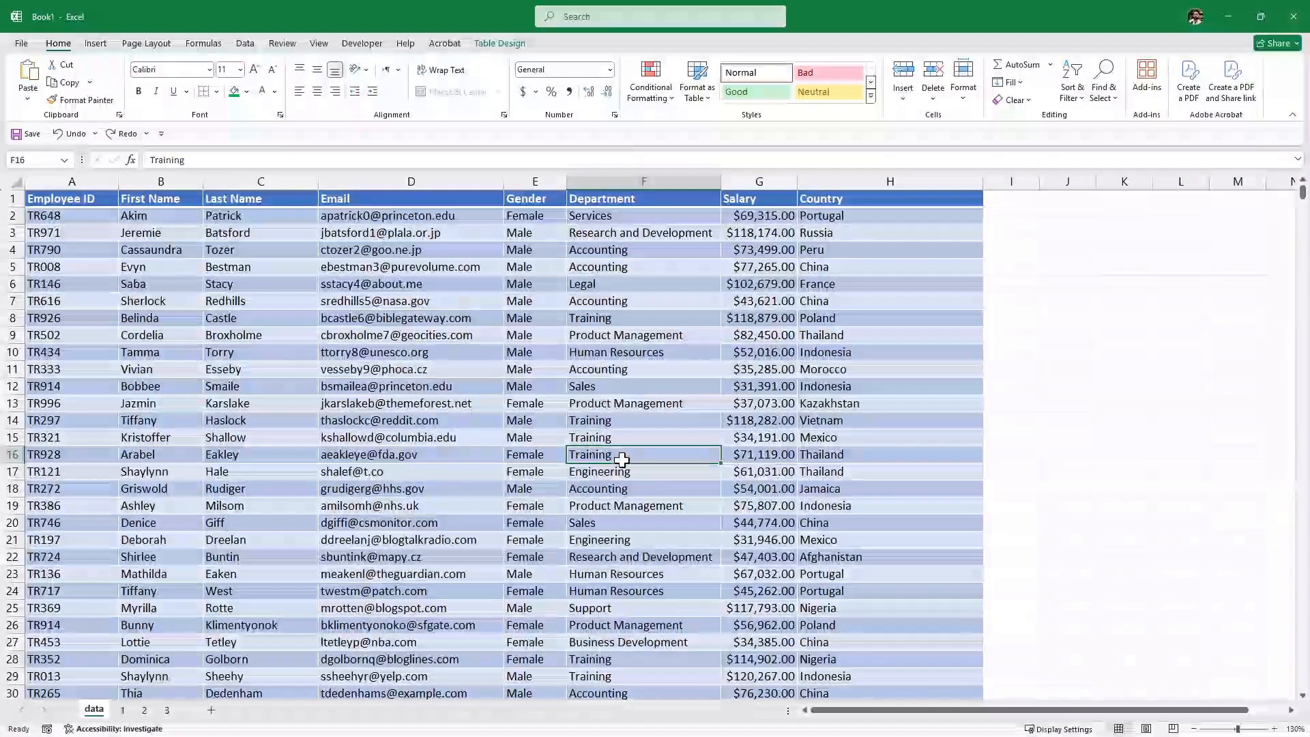
On sheet 1, enter =UNIQUE(data[Department]) in cell A2 to list each department once
left_click(122, 709)
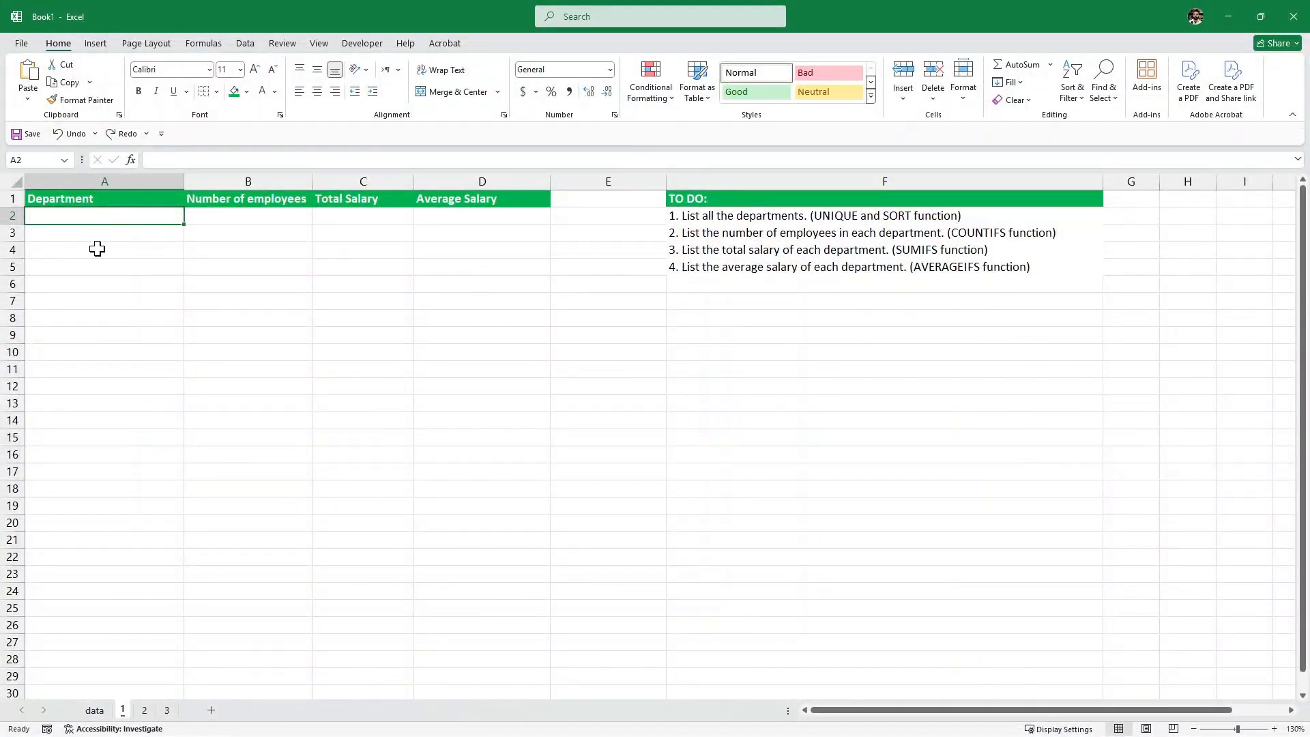
type("=")
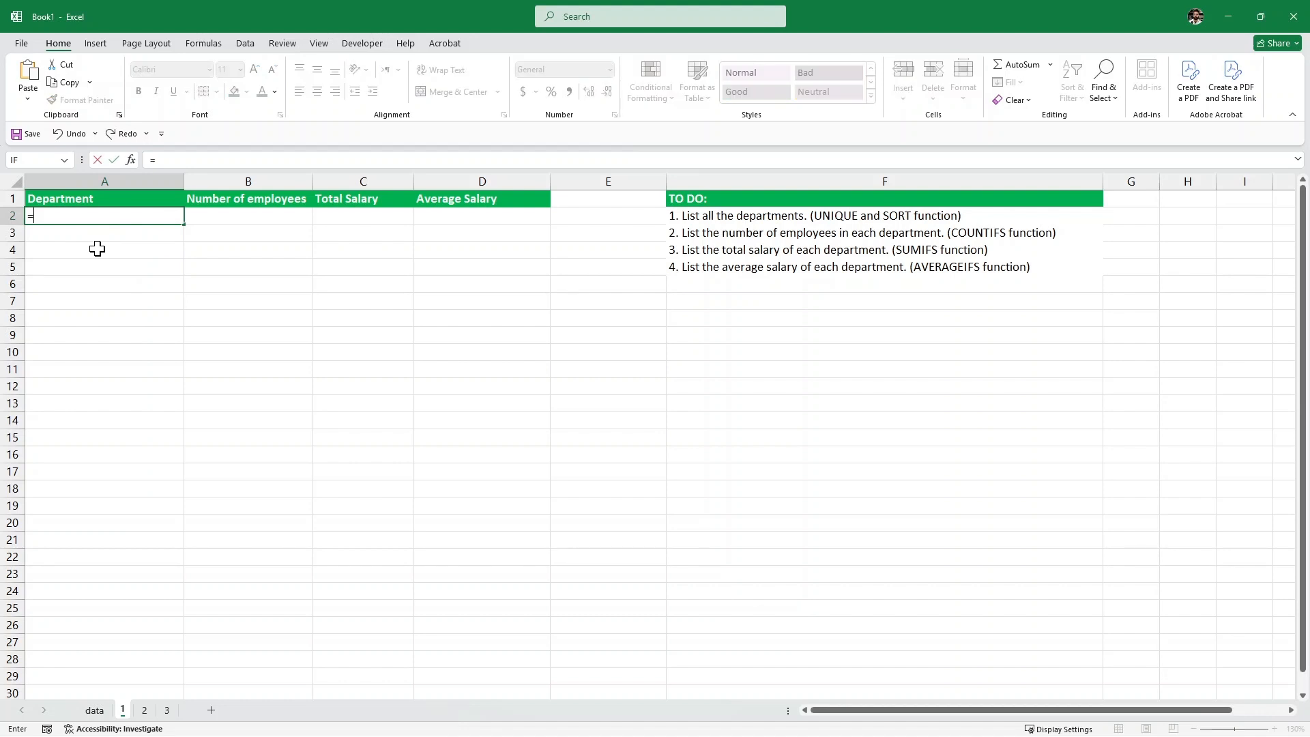
type("UNIQUE(")
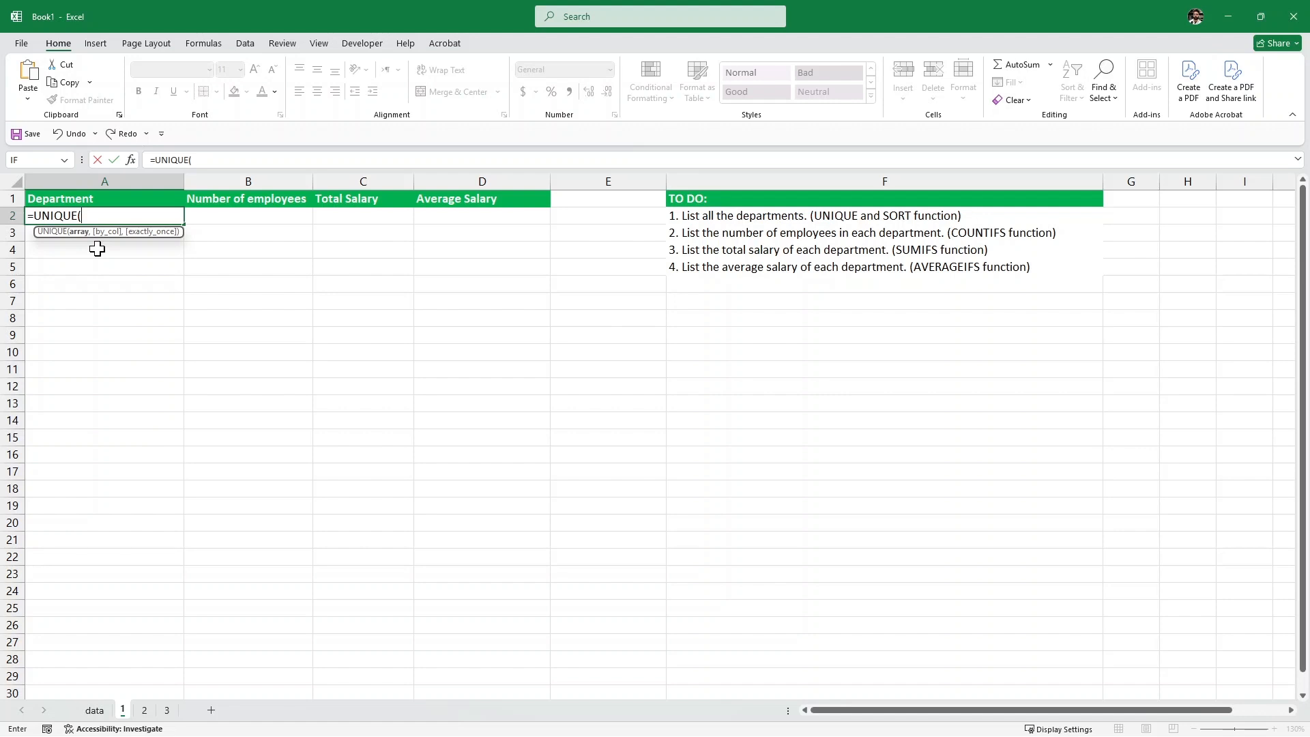
type("data")
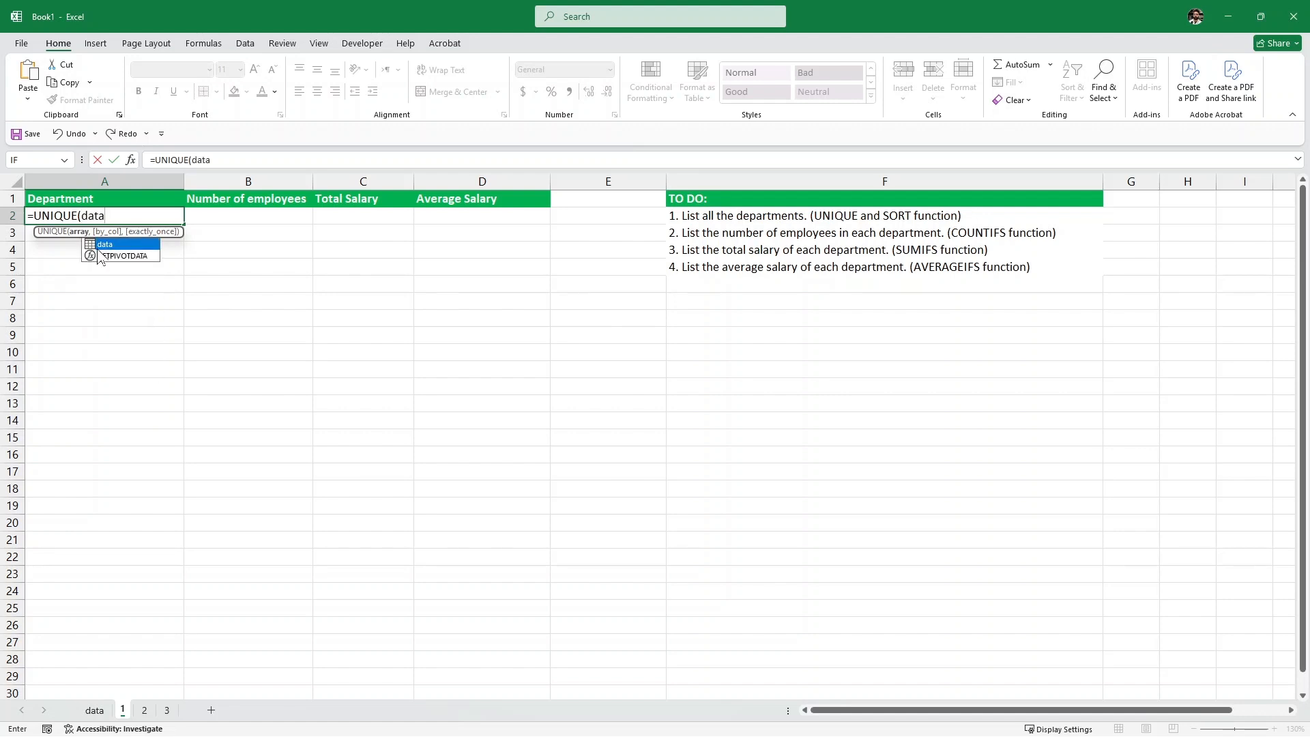
type("[")
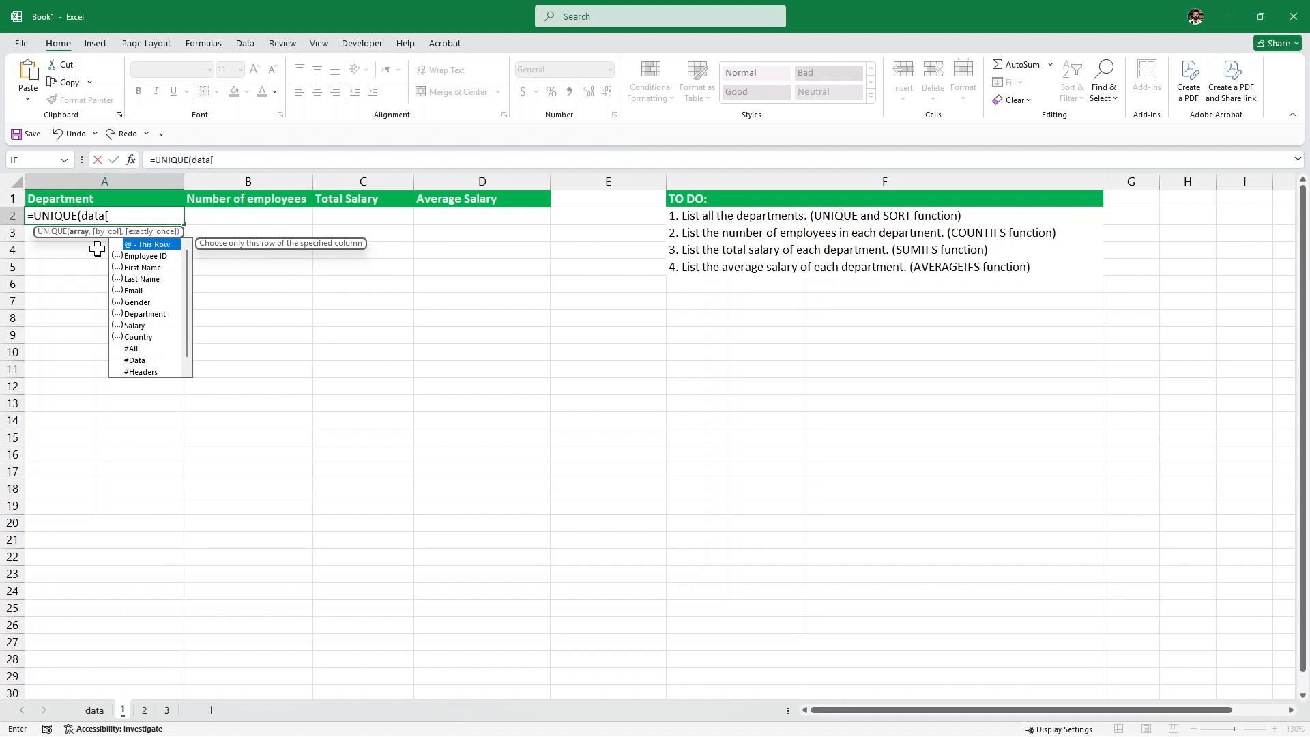
key("Down")
key("Down")
key("Down")
key("Down")
key("Down")
key("Down")
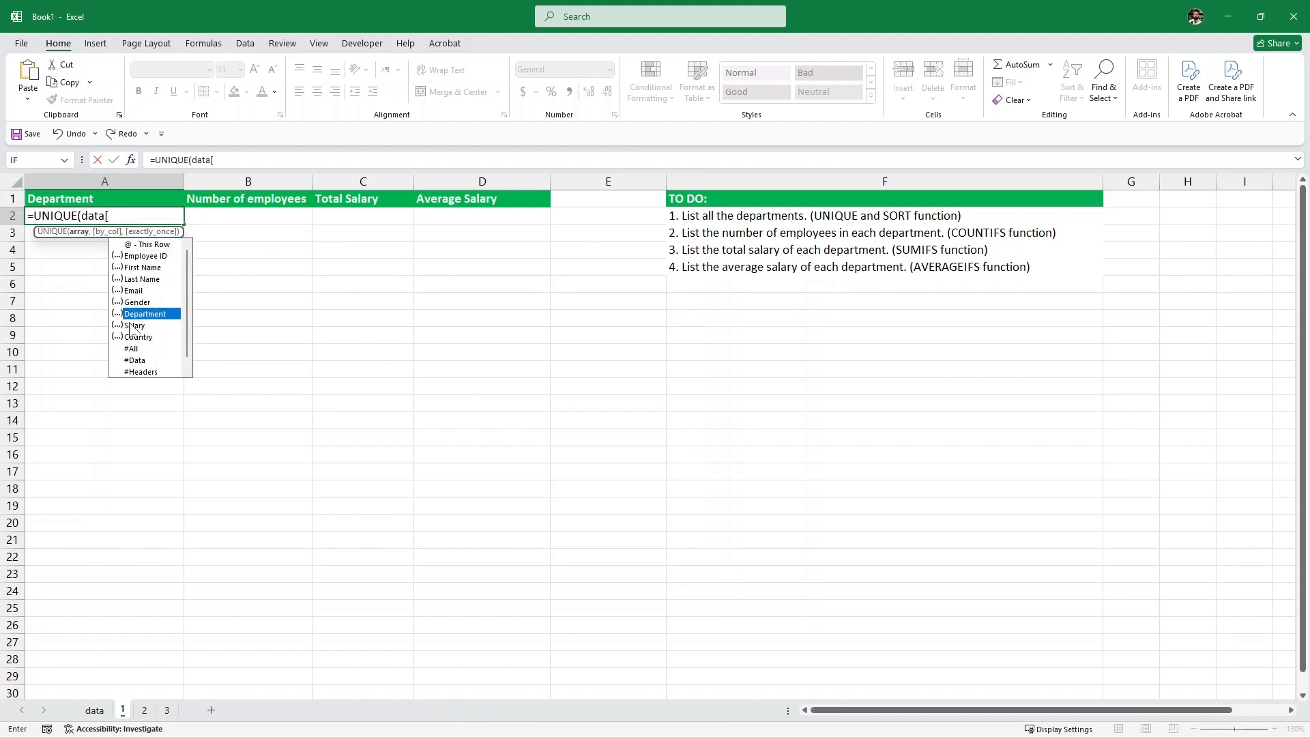
double_click(154, 314)
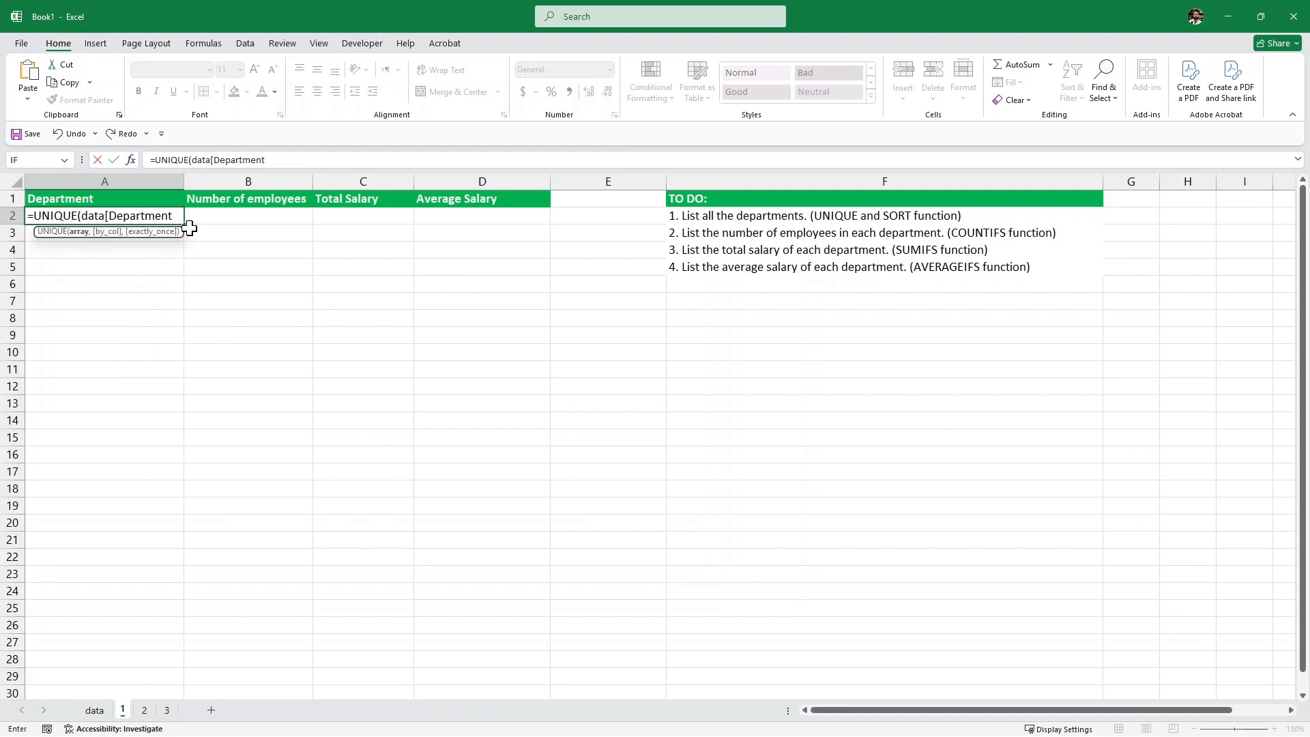
type(")")
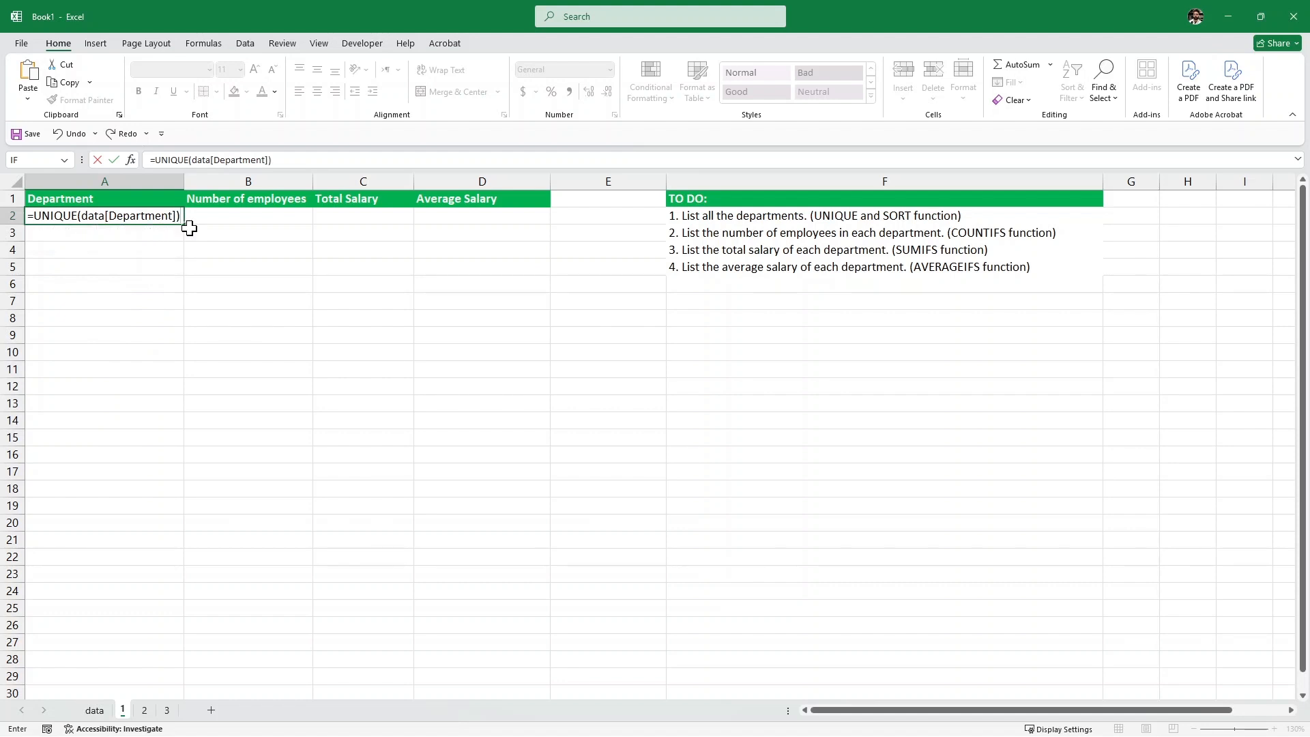
key("Return")
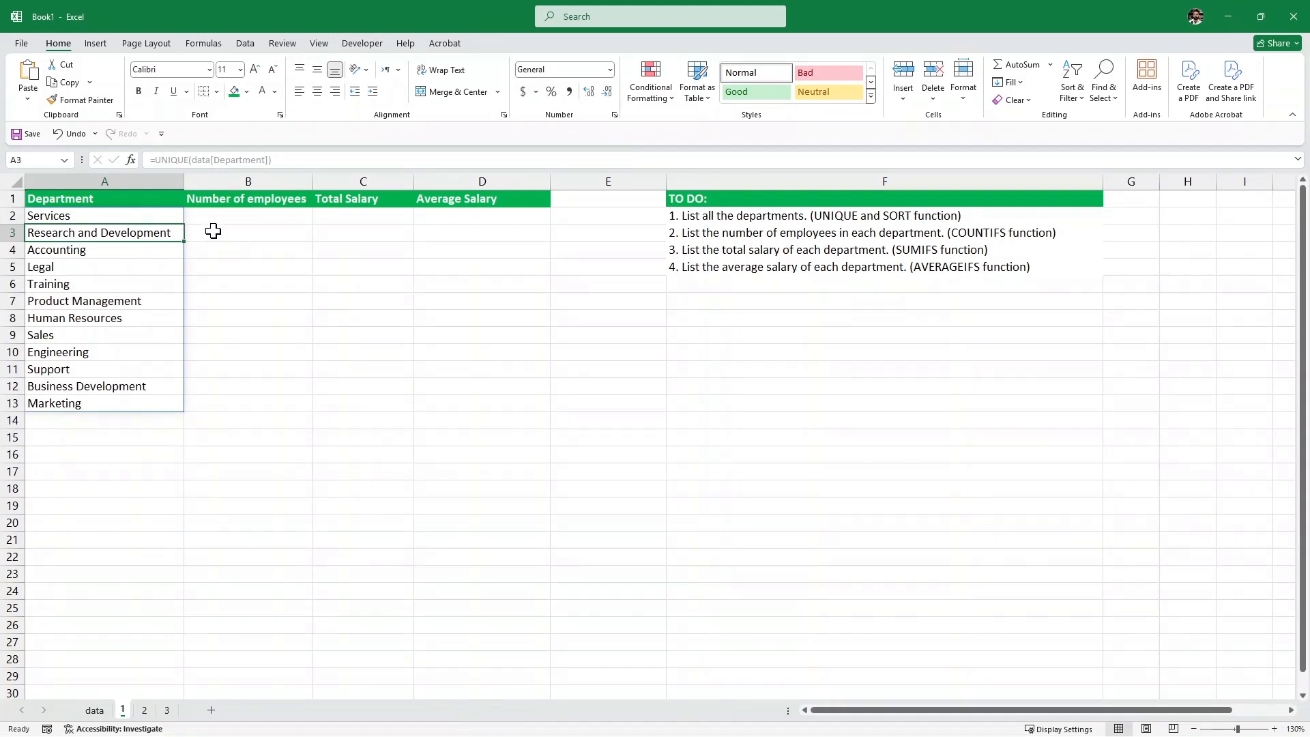
Examine the department list in column A and check which of its cells holds the formula
left_click(229, 219)
left_click(102, 219)
left_click(111, 251)
left_click(111, 282)
left_click(109, 318)
left_click(111, 353)
left_click(91, 403)
left_click(111, 372)
left_click(103, 383)
left_click(109, 368)
left_click(115, 353)
left_click(128, 216)
left_click(114, 406)
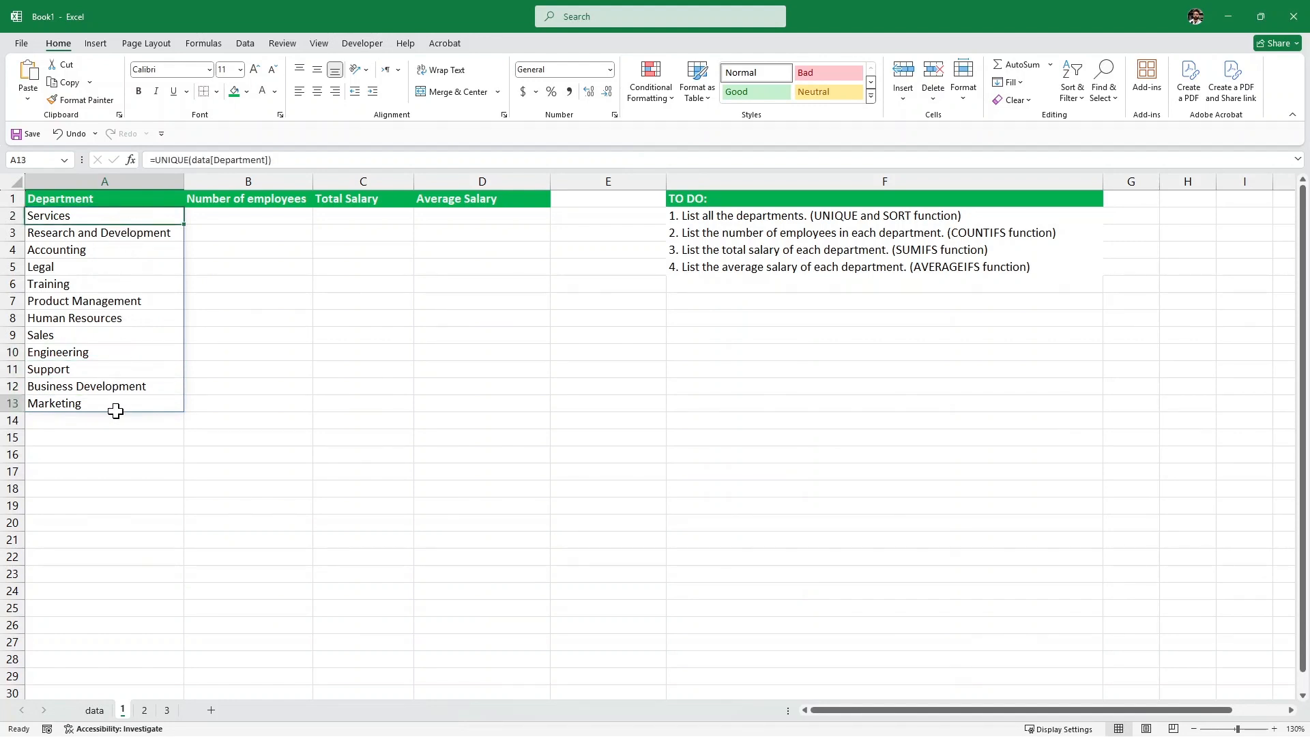
left_click(105, 216)
left_click(106, 233)
left_click(106, 251)
left_click(116, 232)
left_click(122, 221)
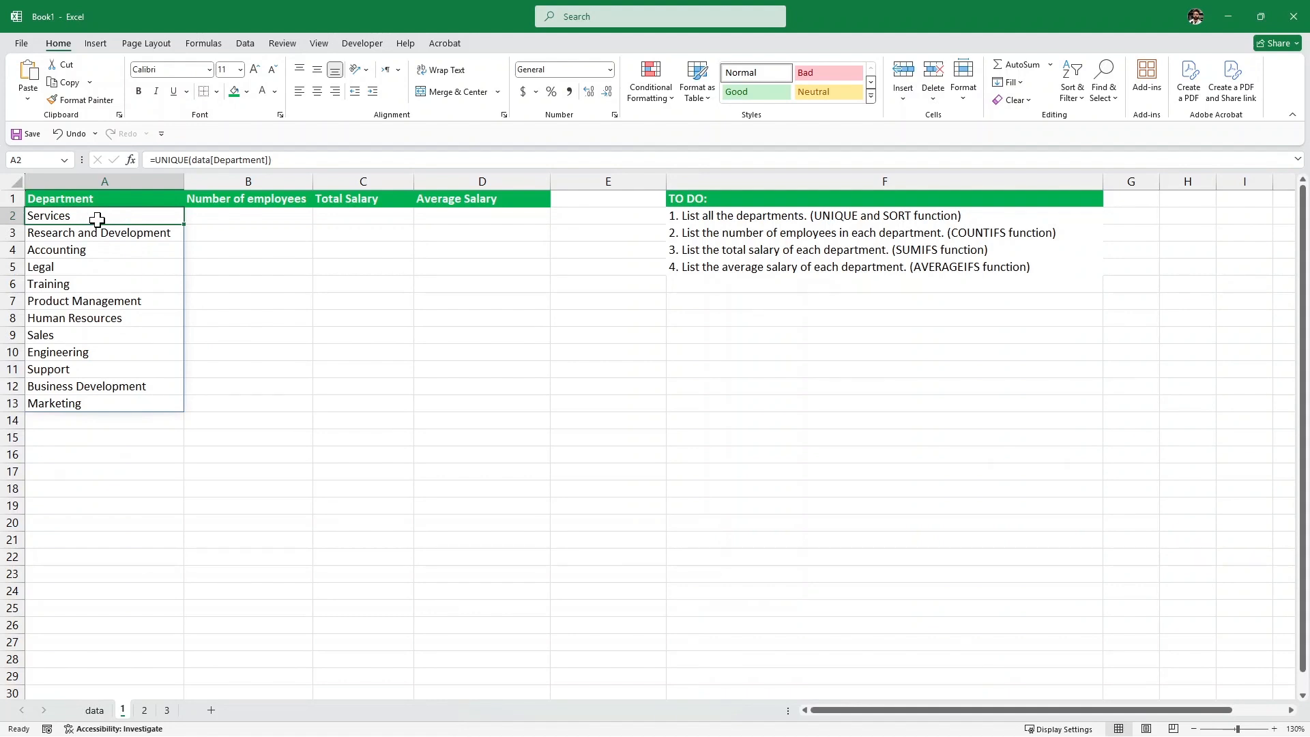
left_click(94, 251)
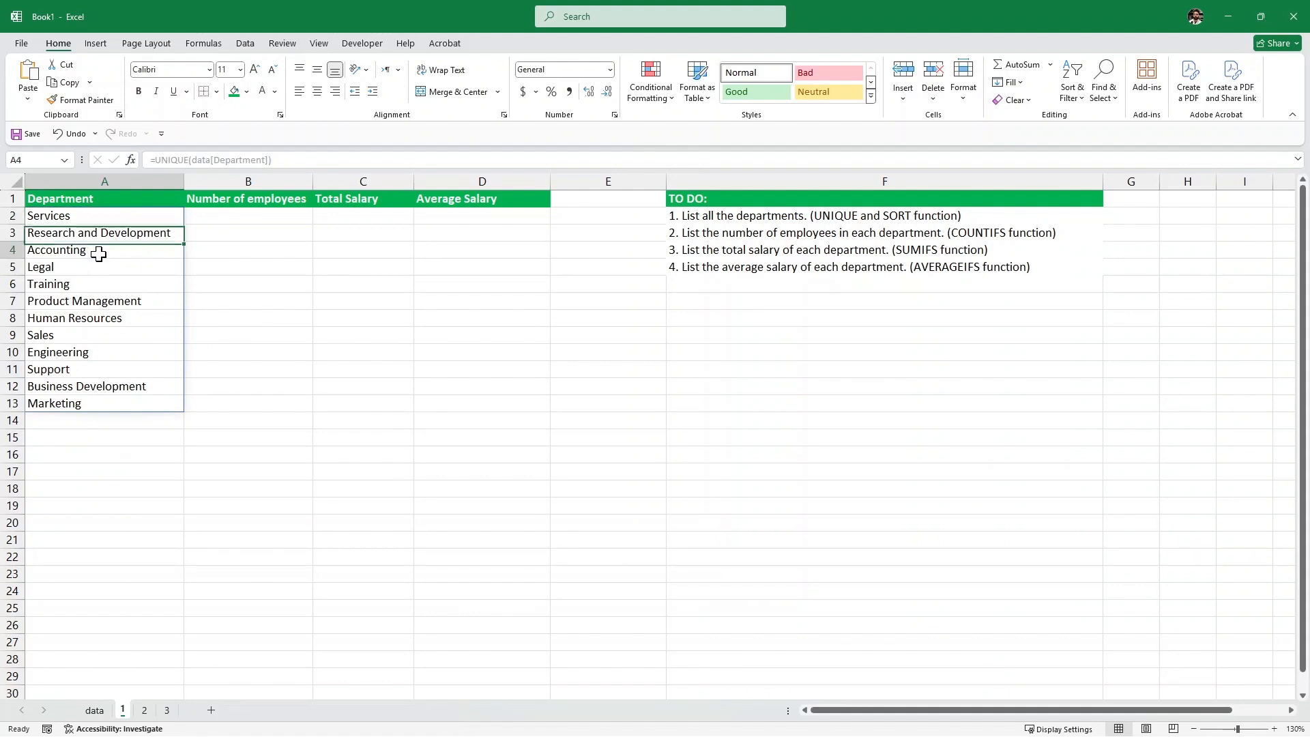
Wrap the formula in A2 with SORT so it reads =SORT(UNIQUE(data[Department])), and check the order of the list
left_click(83, 217)
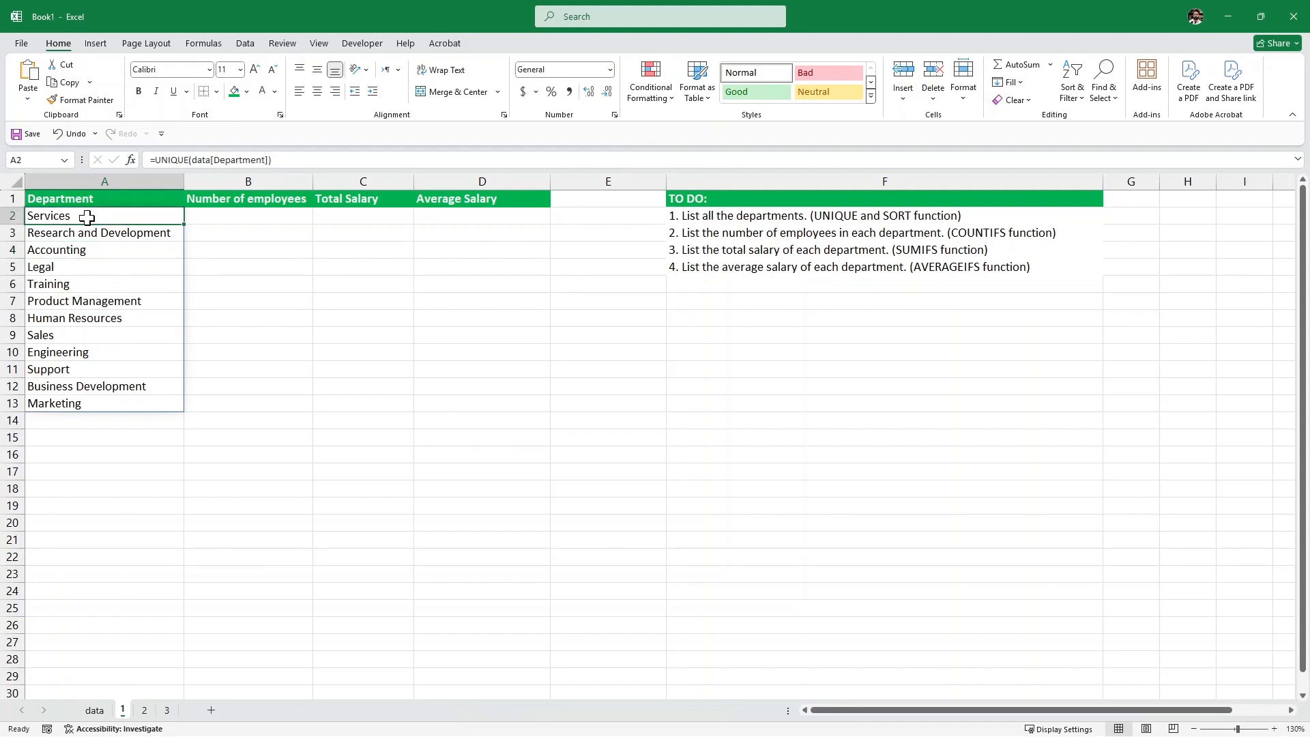
double_click(87, 217)
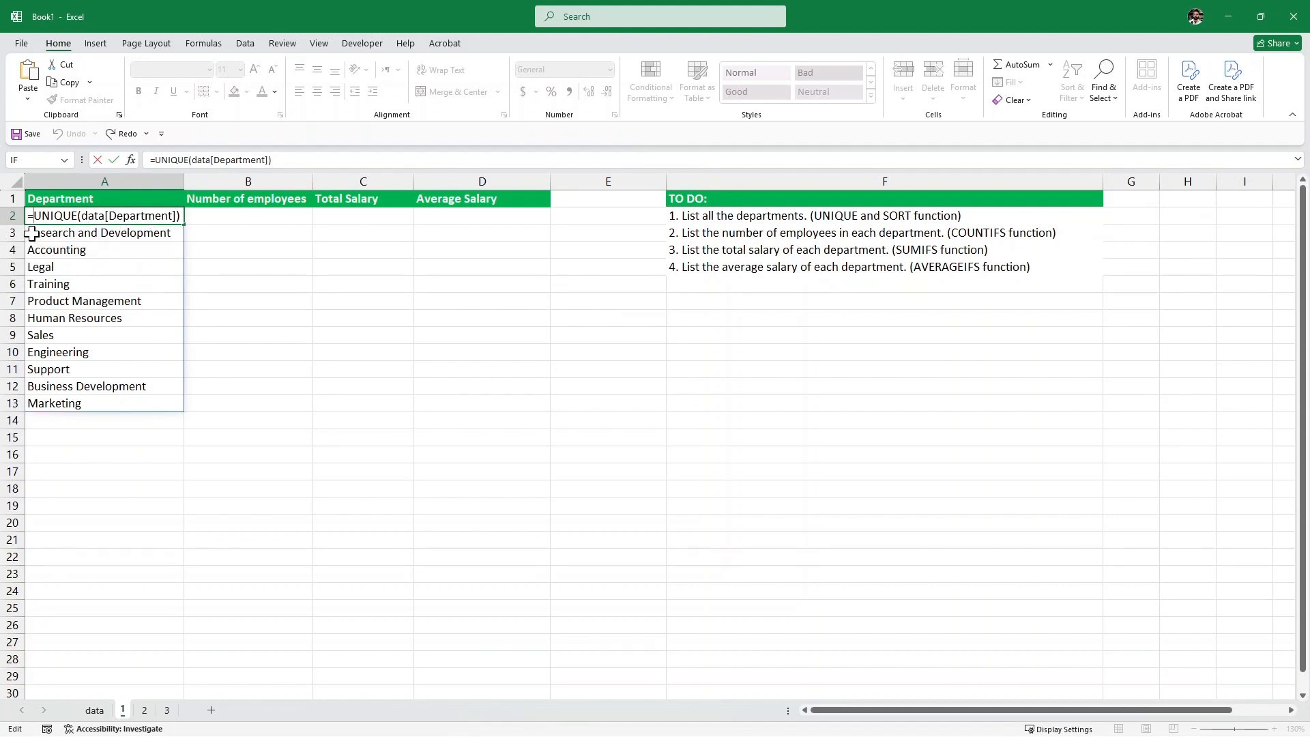
type("SORT")
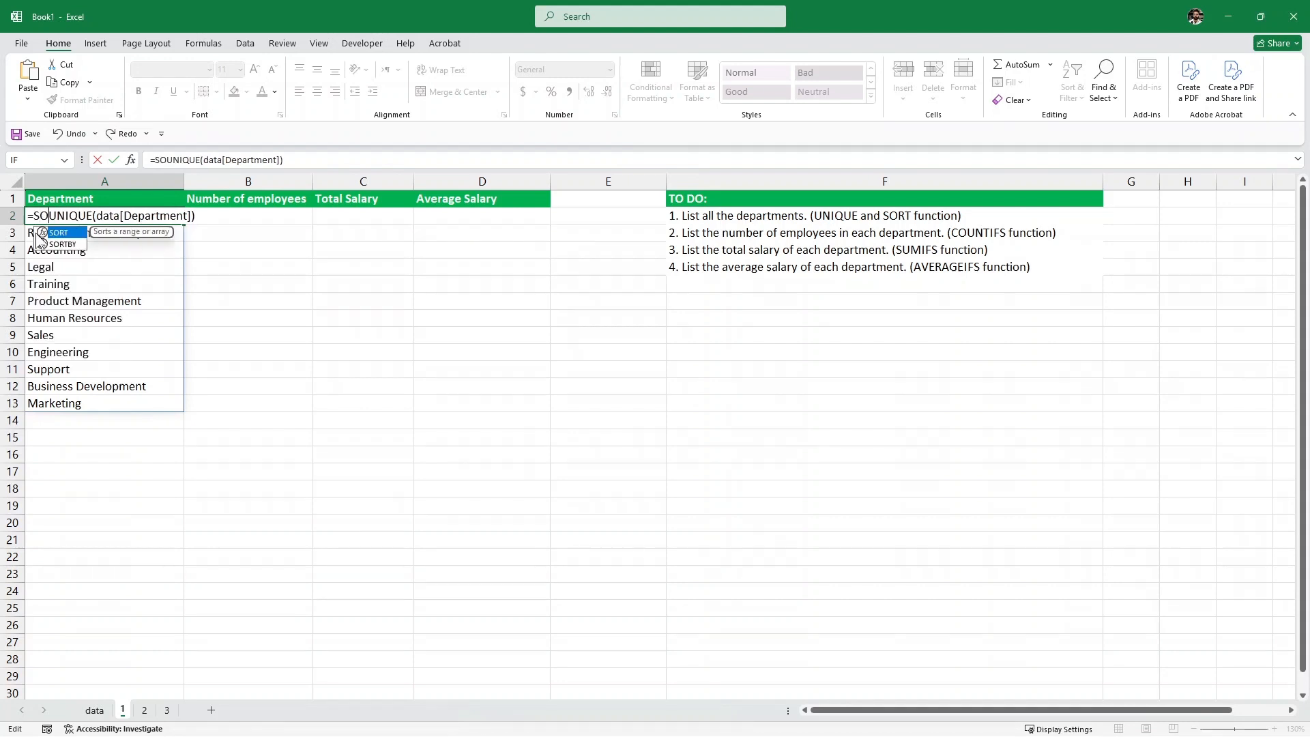
type("(")
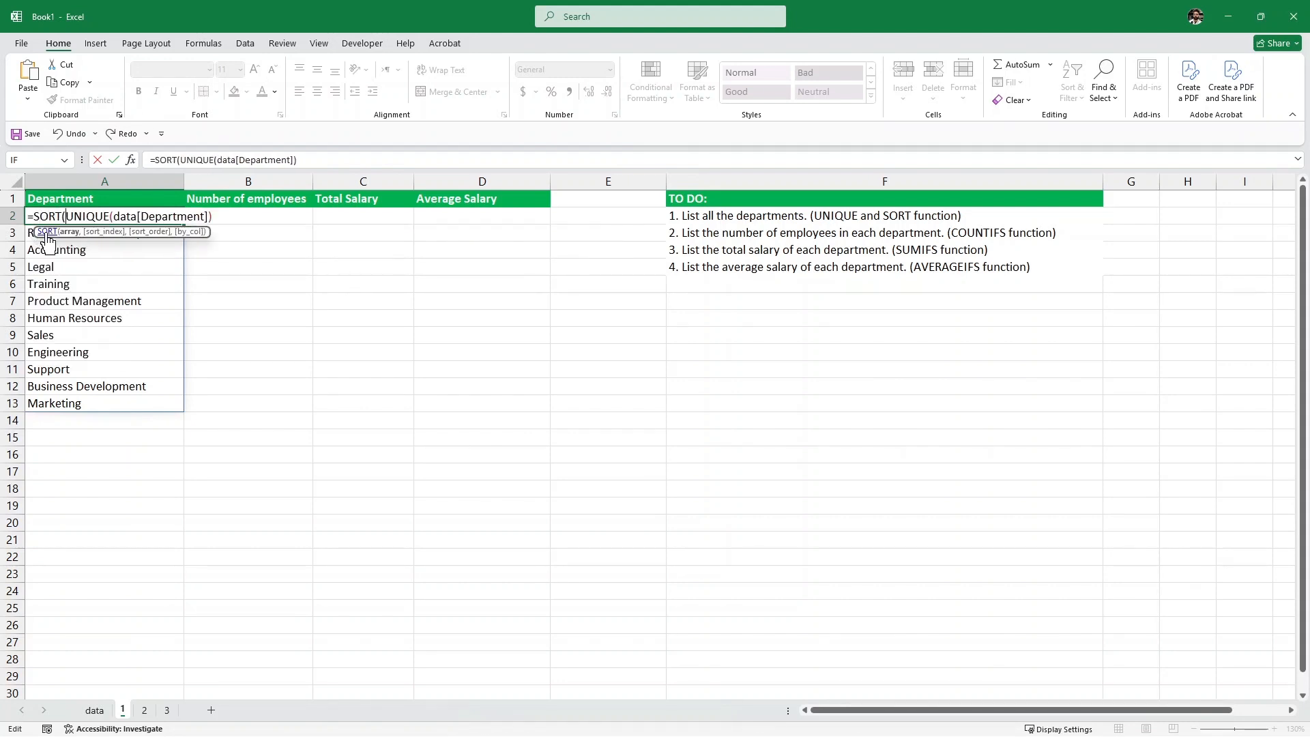
left_click(209, 216)
type(")")
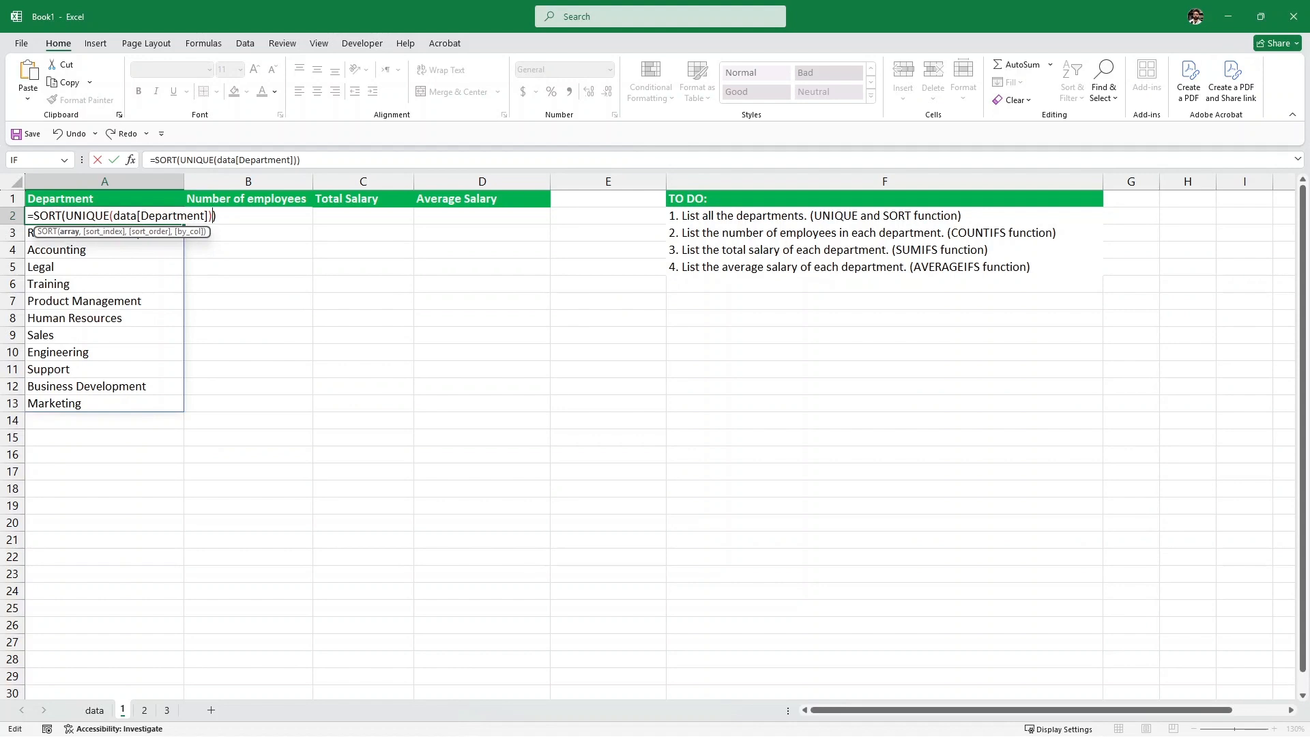
key("Return")
left_click(144, 249)
left_click(145, 231)
left_click(146, 215)
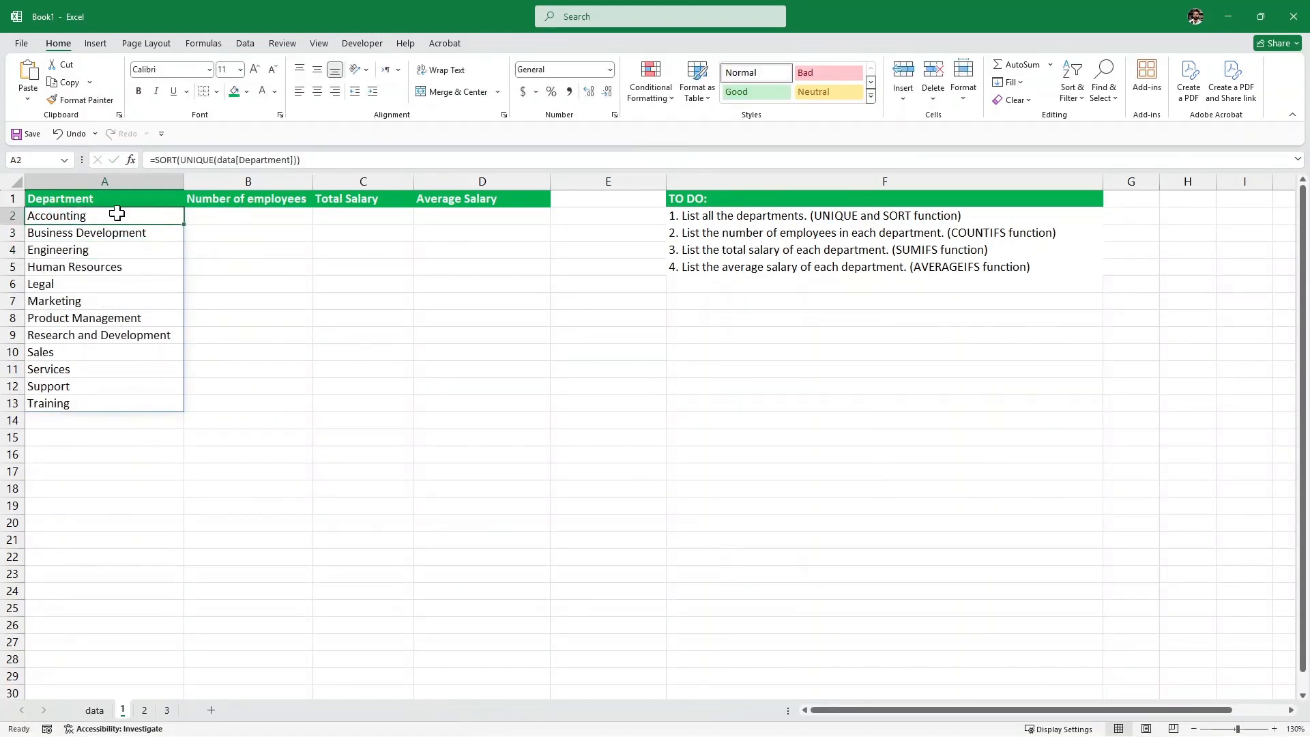
left_click(109, 405)
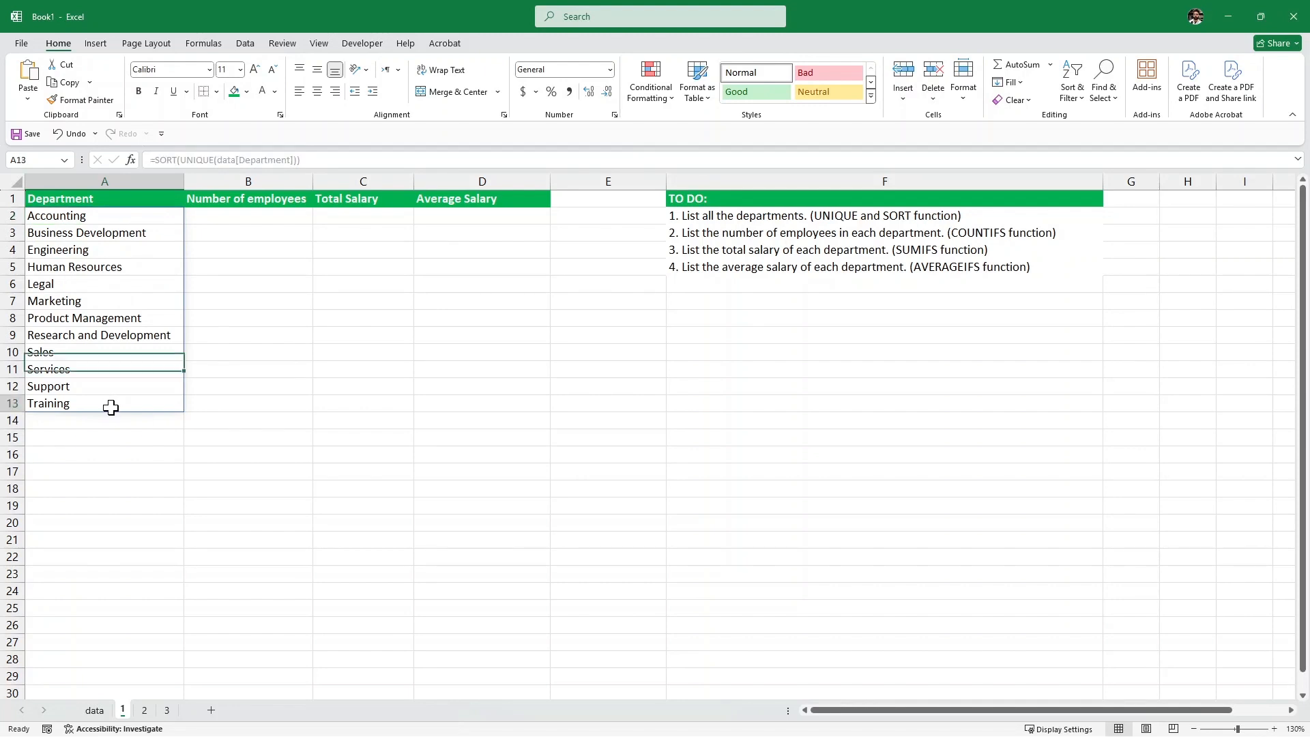
Mark the first to-do item in F2 as done with the Good cell style
left_click(856, 217)
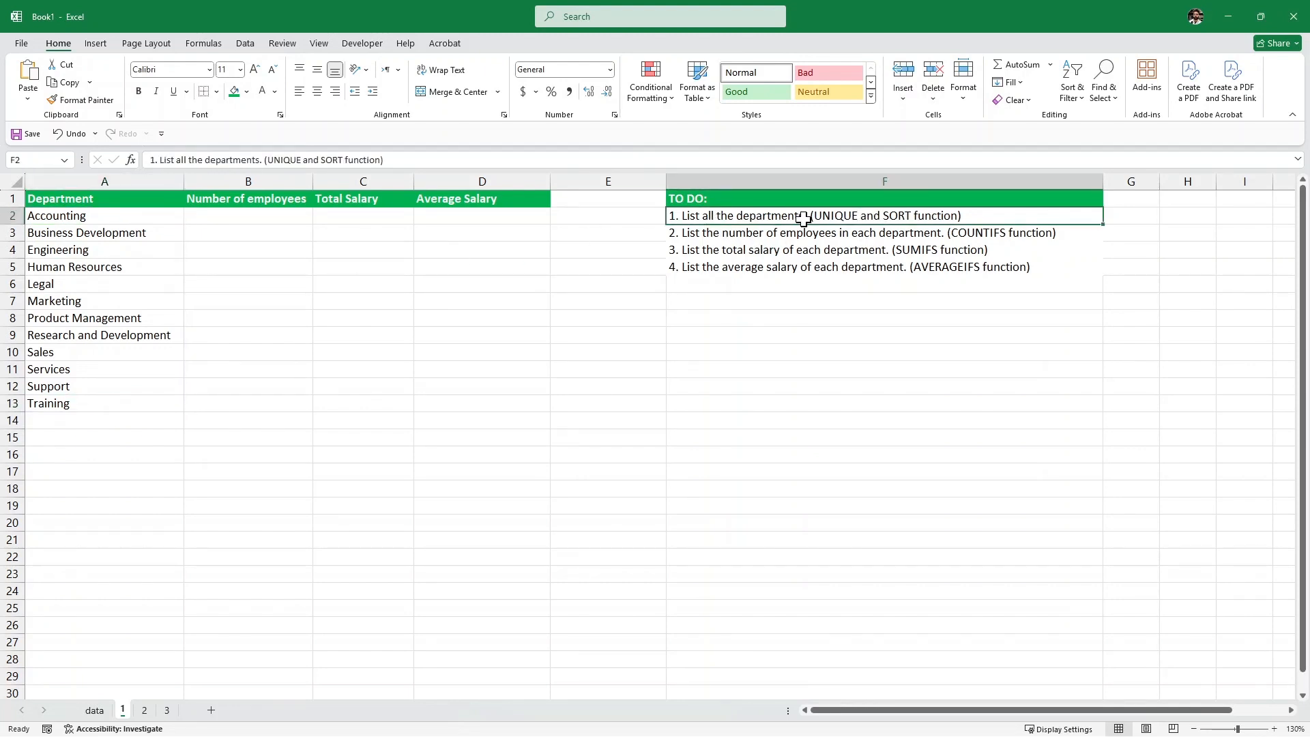
left_click(750, 97)
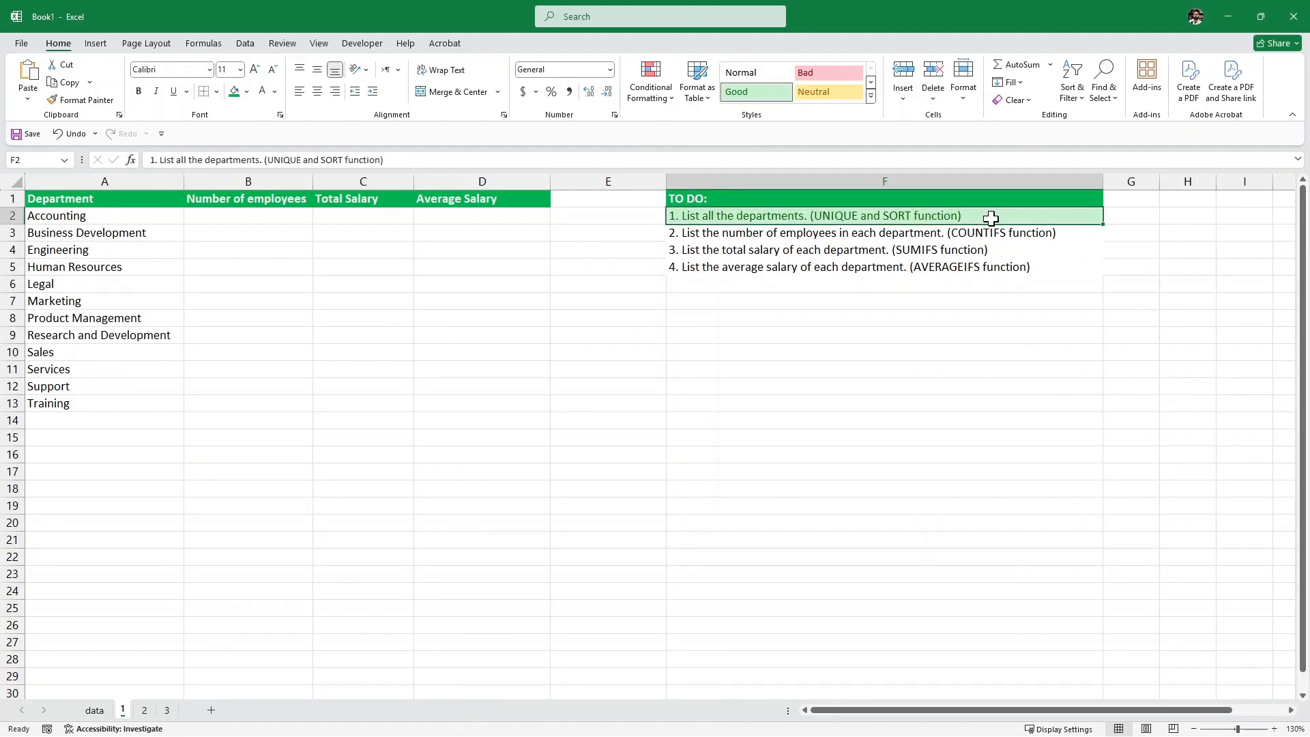
Enter =COUNTIFS(data[Department],A2) in cell B2 to count the employees of the first department
left_click(722, 236)
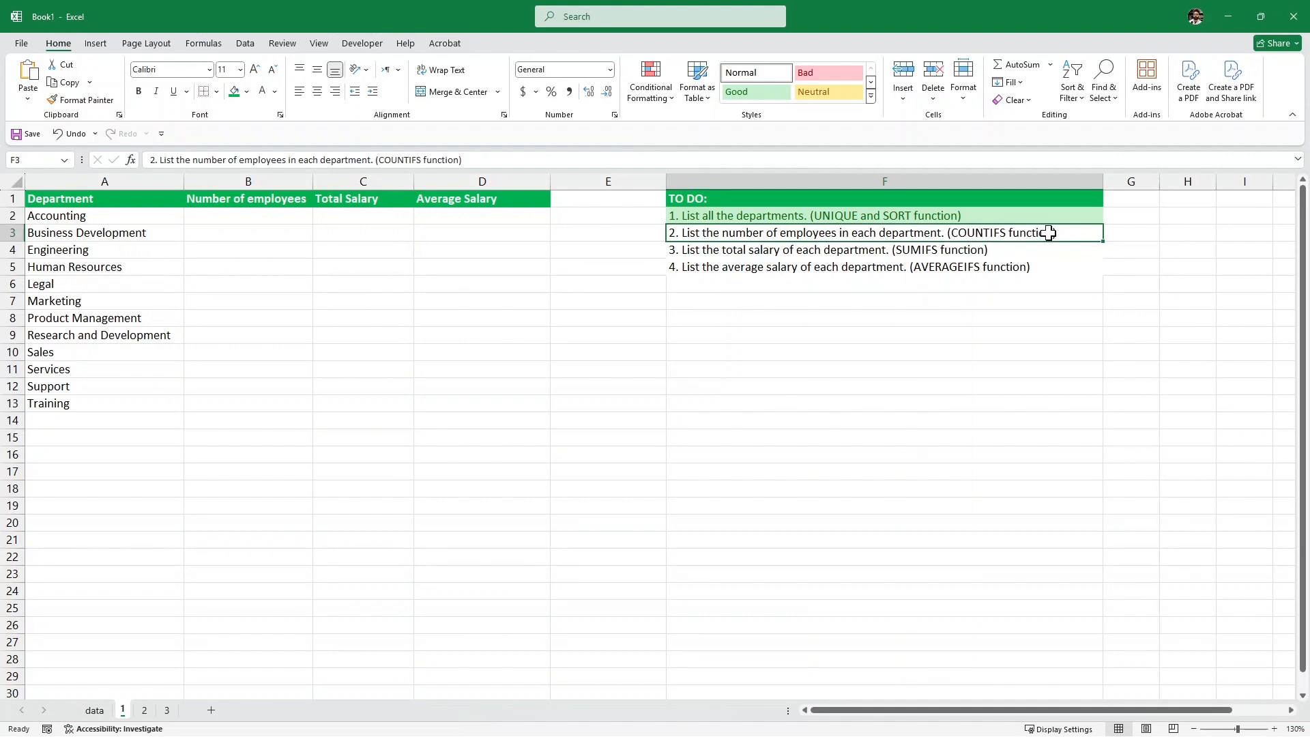
left_click(262, 217)
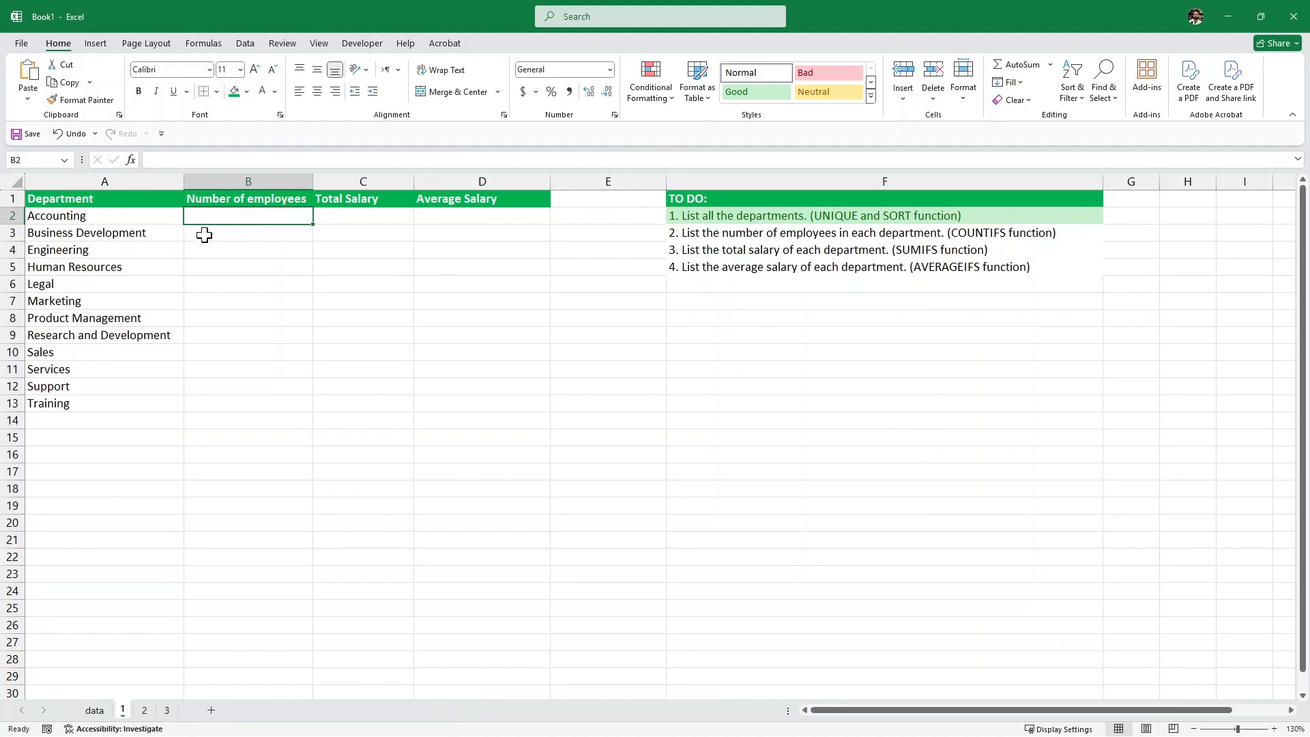
left_click(150, 219)
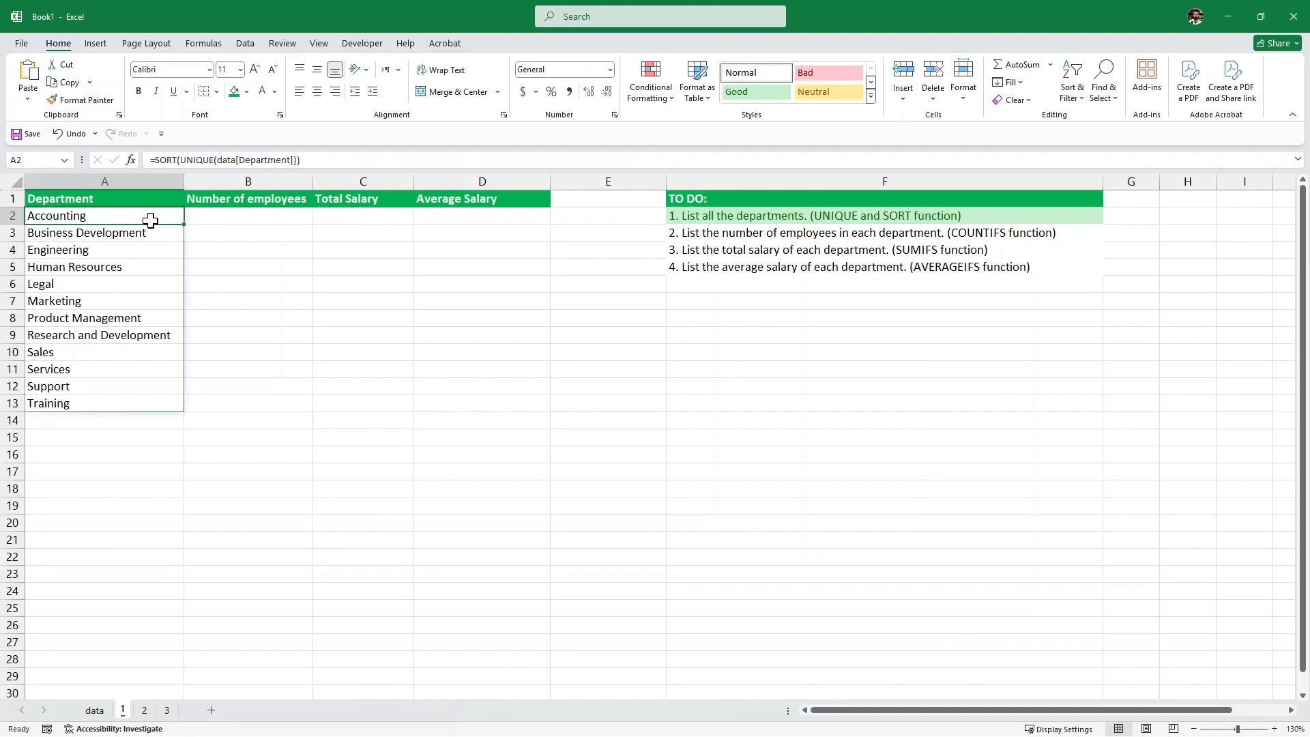
left_click(235, 236)
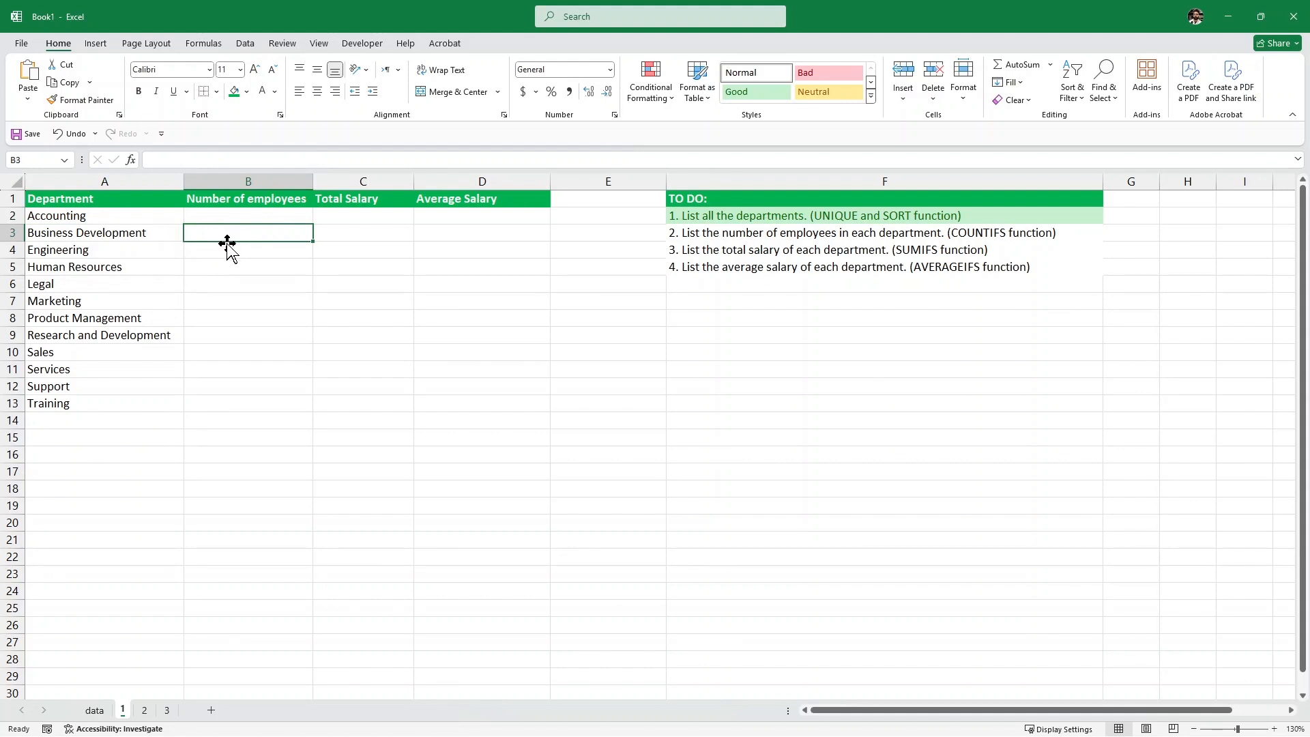
left_click(258, 216)
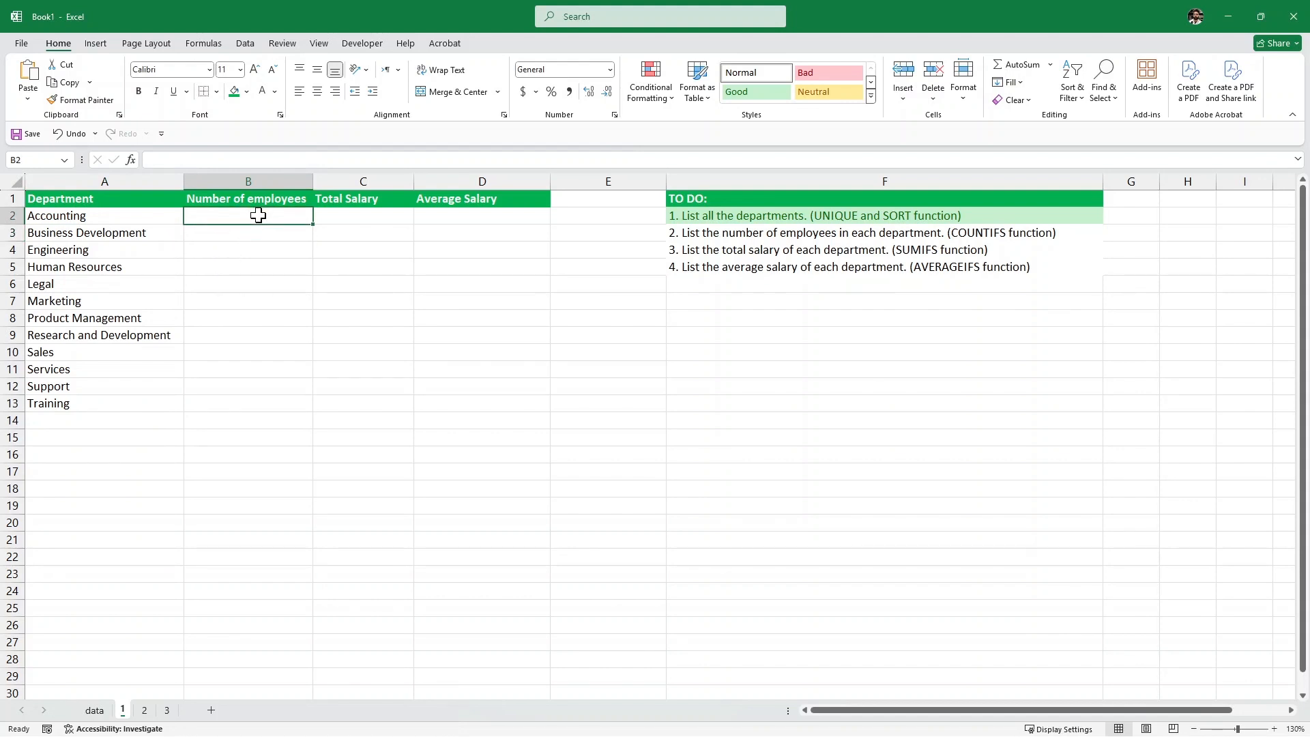
type("=")
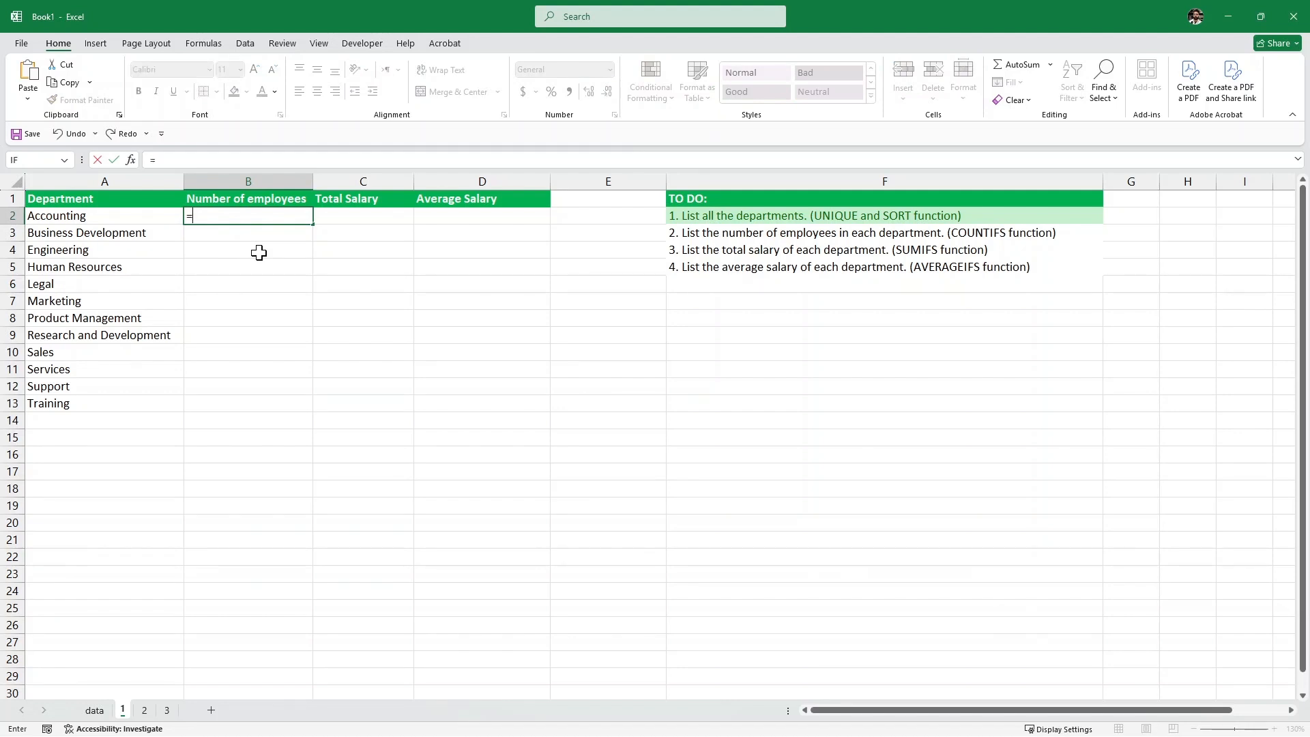
type("COUNTIFS")
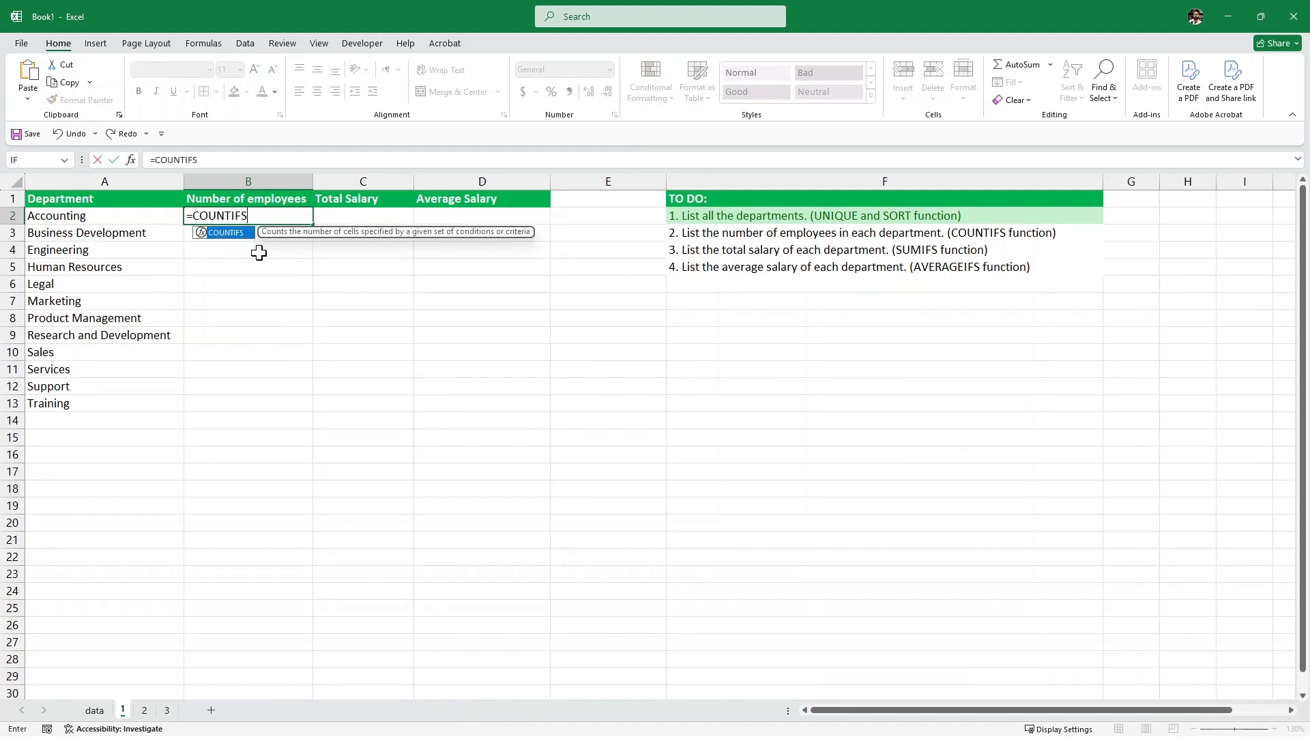
type("(")
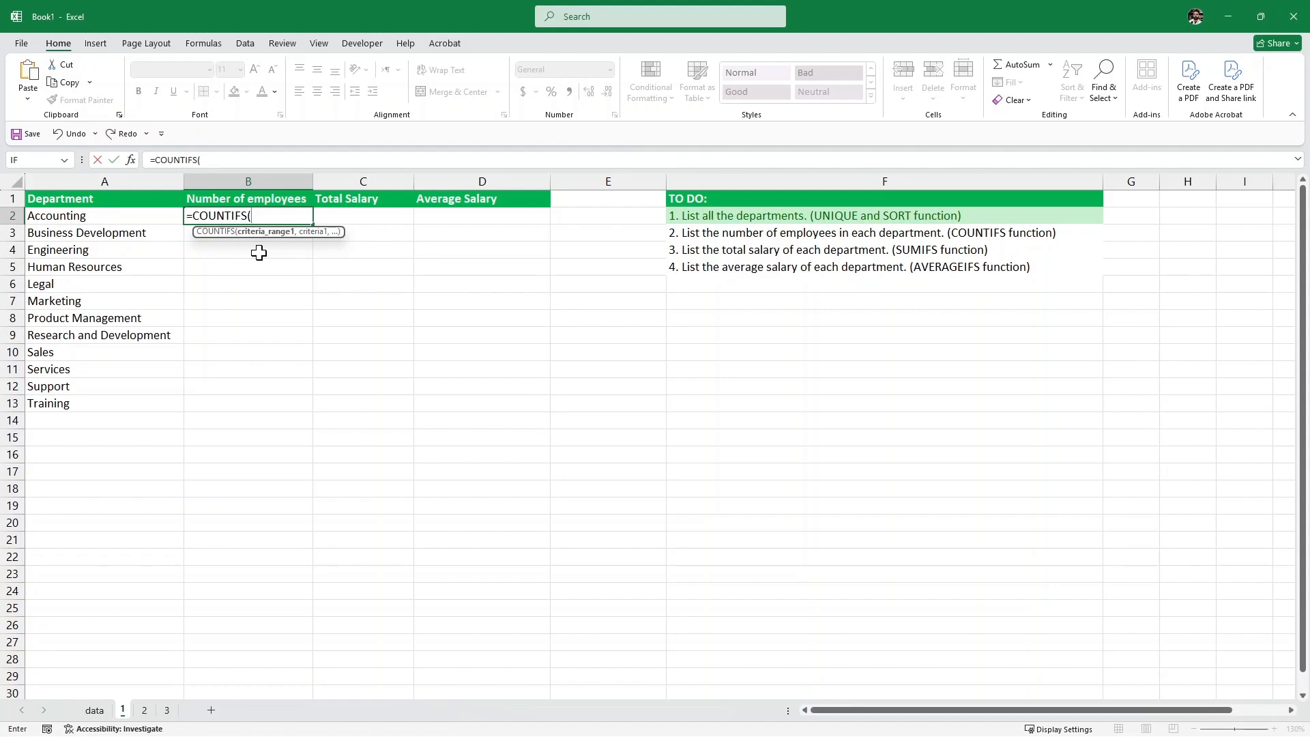
type("data")
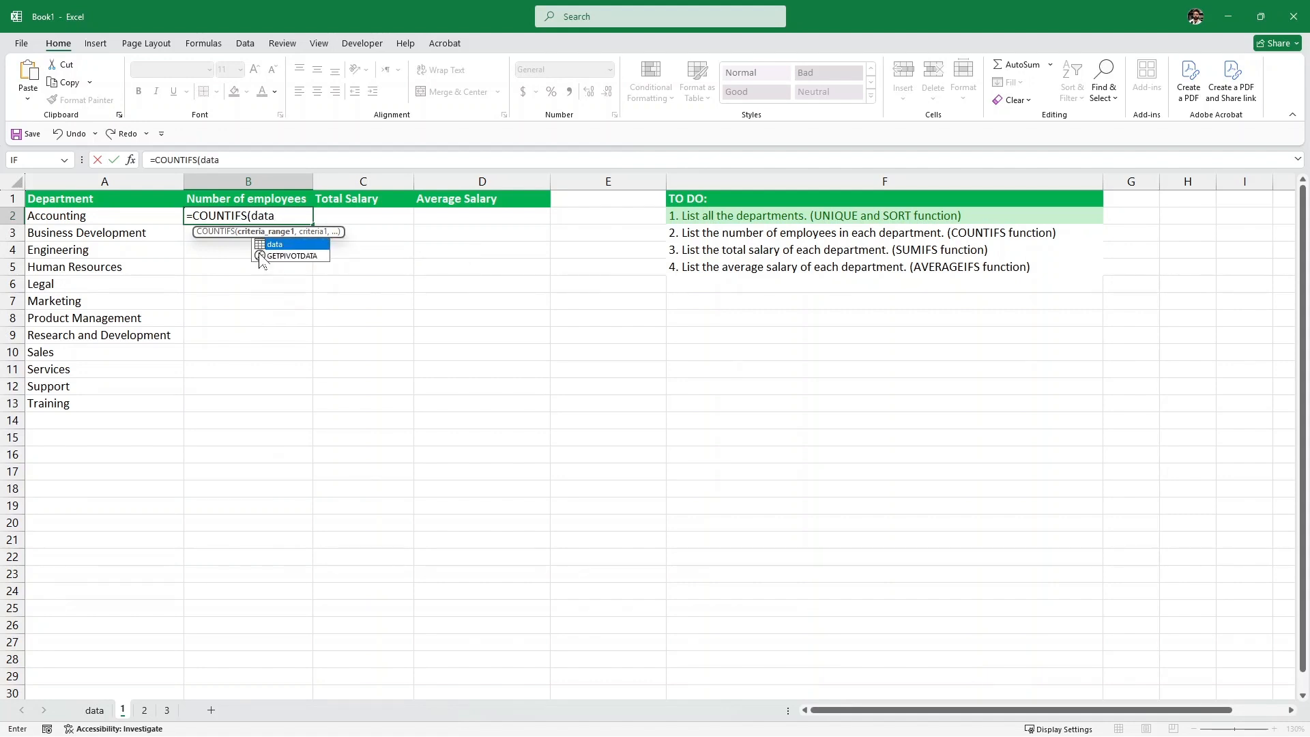
type("[Department")
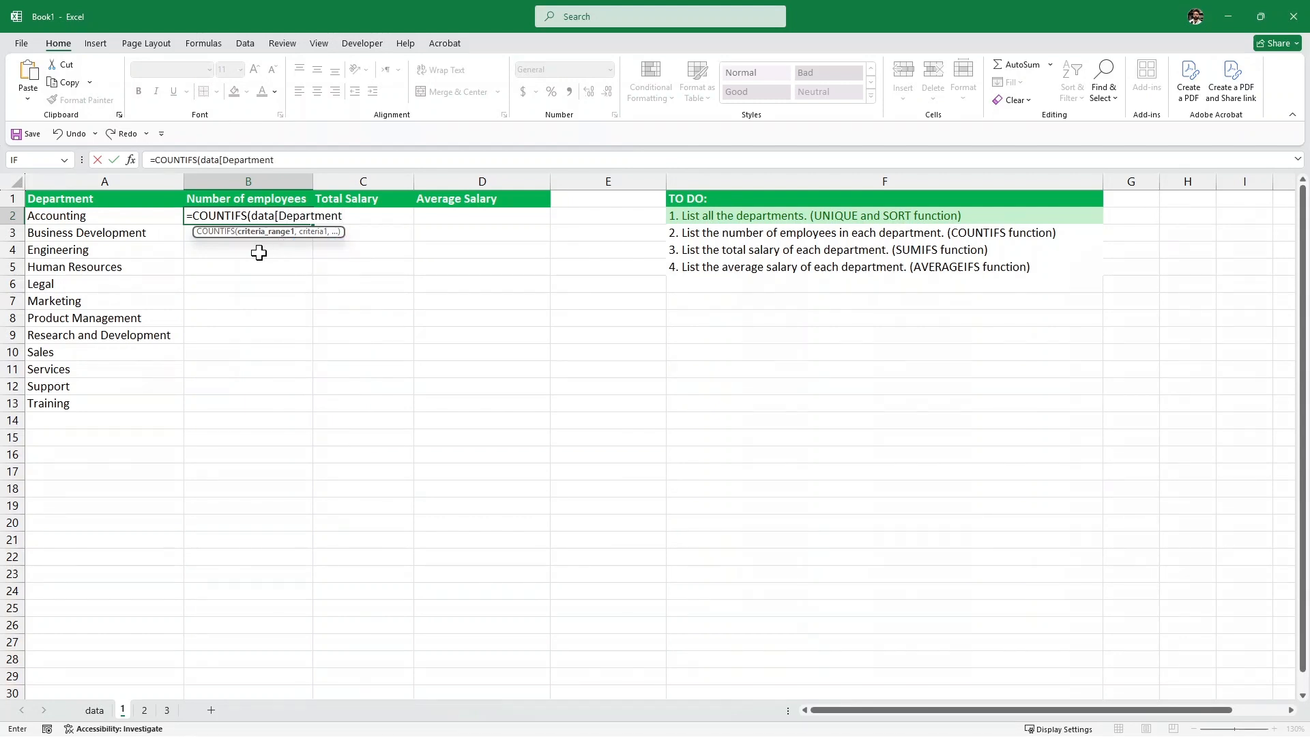
type("],")
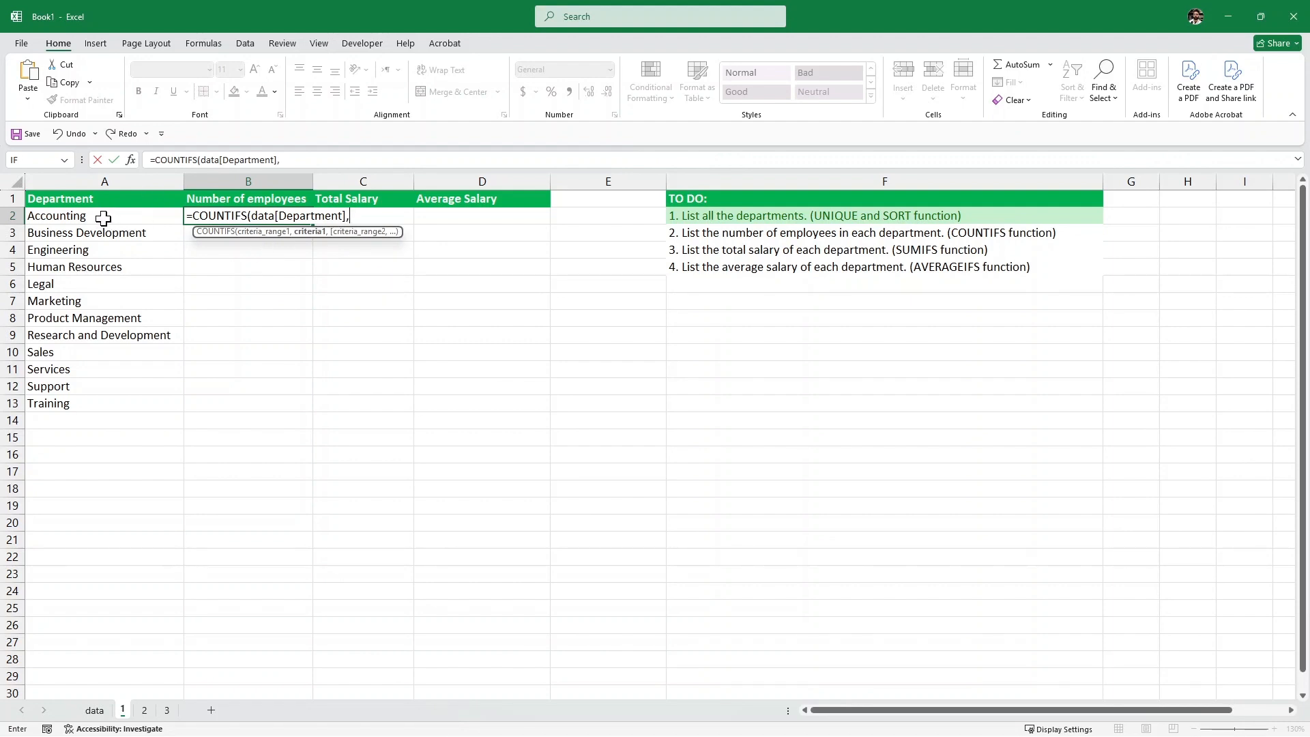
left_click(103, 218)
type(")")
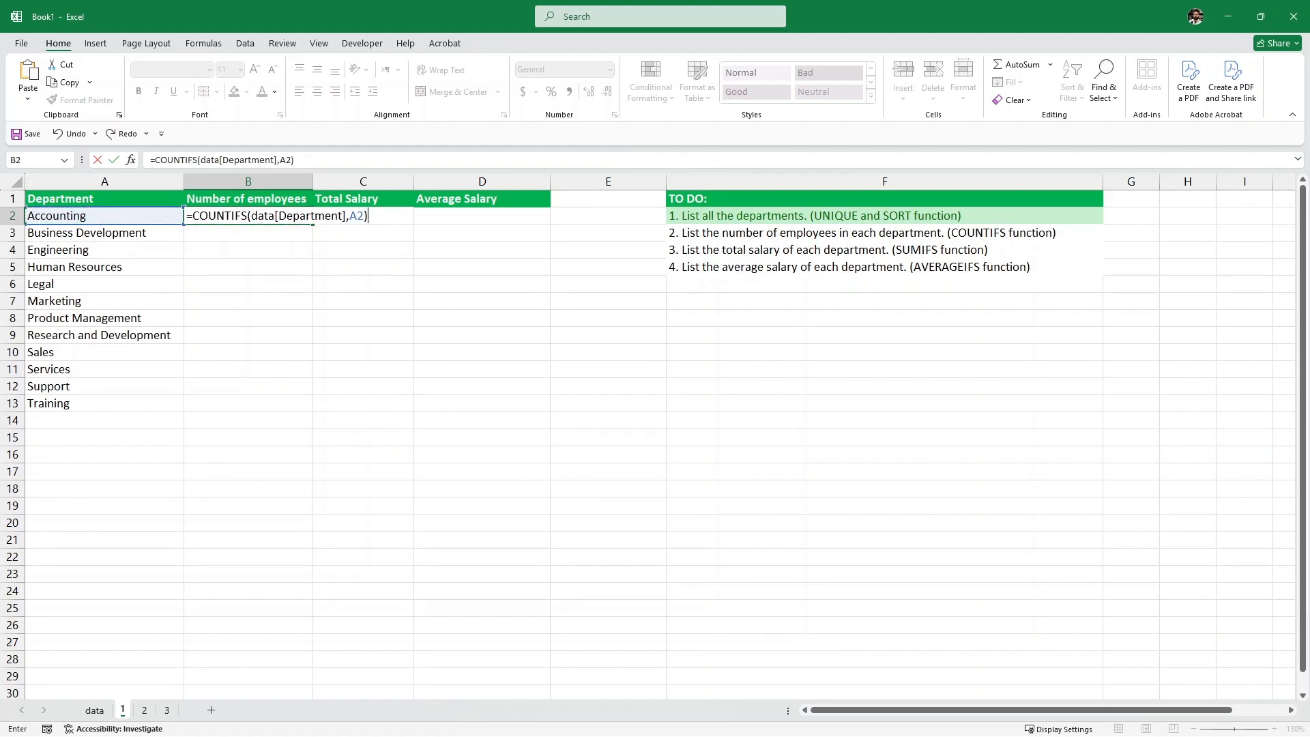
key("Return")
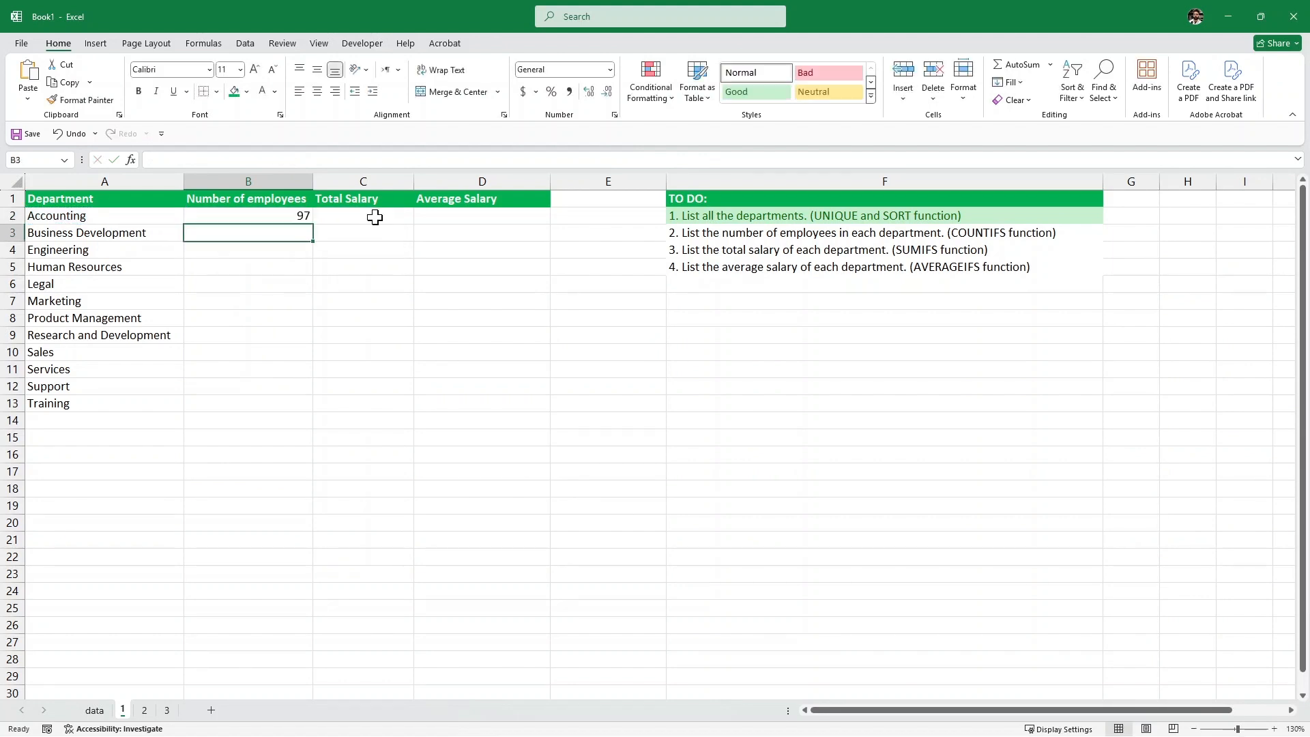
Try filling the COUNTIFS formula from B2 down to B13, check the copied formulas, and undo the fill
left_click(247, 215)
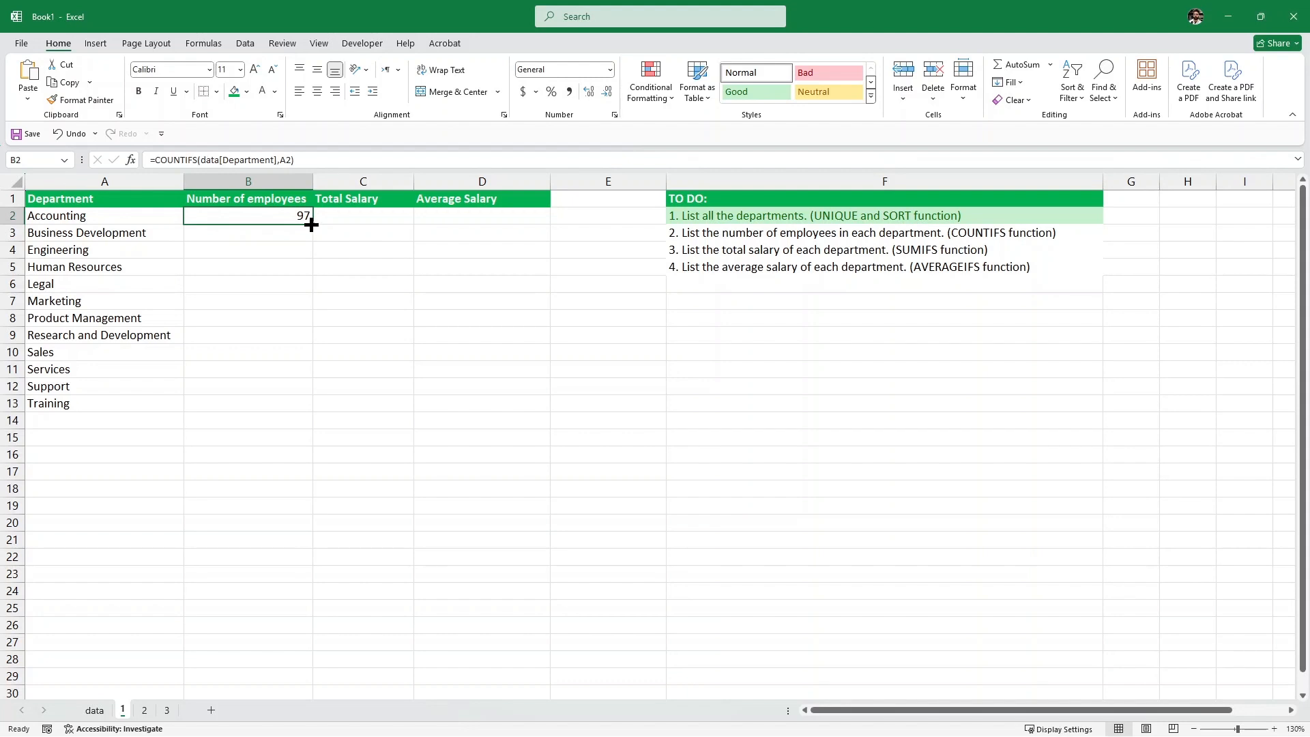
left_click_drag(312, 224, 296, 409)
left_click(301, 216)
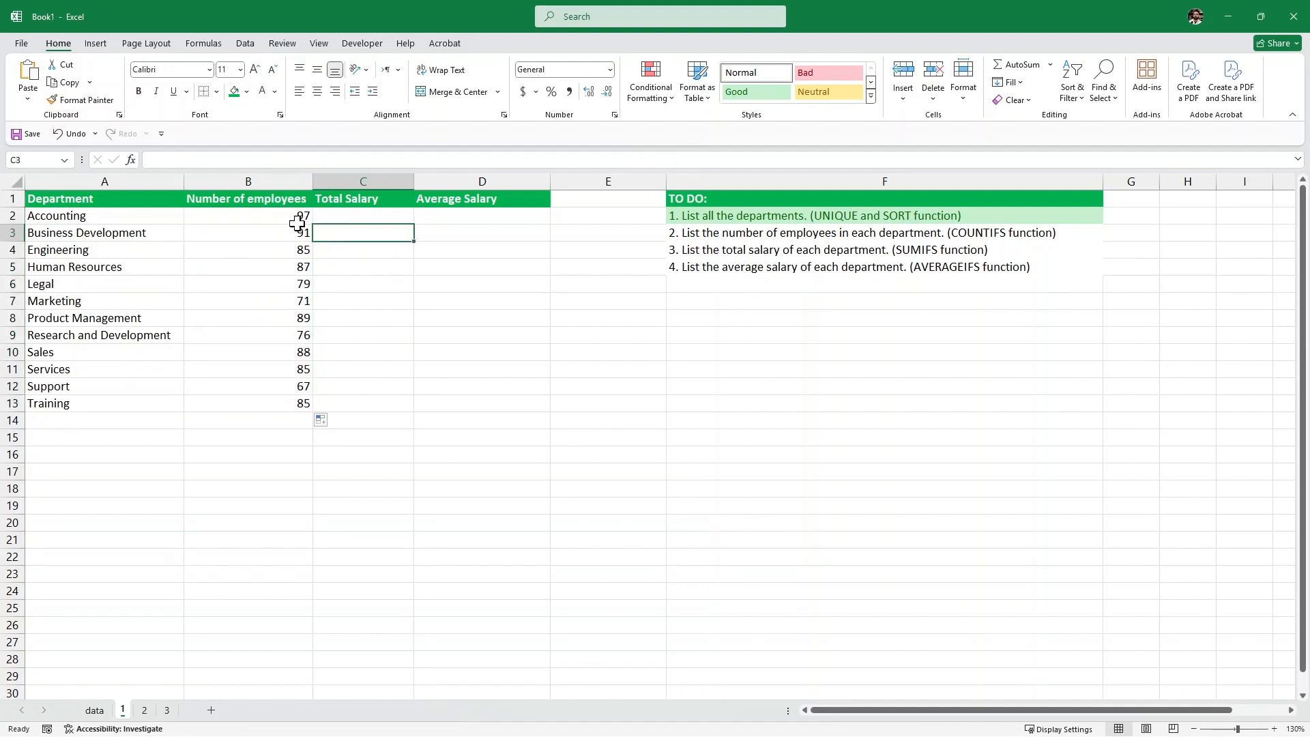
left_click(295, 267)
left_click(294, 301)
left_click(291, 352)
left_click(297, 386)
left_click(290, 406)
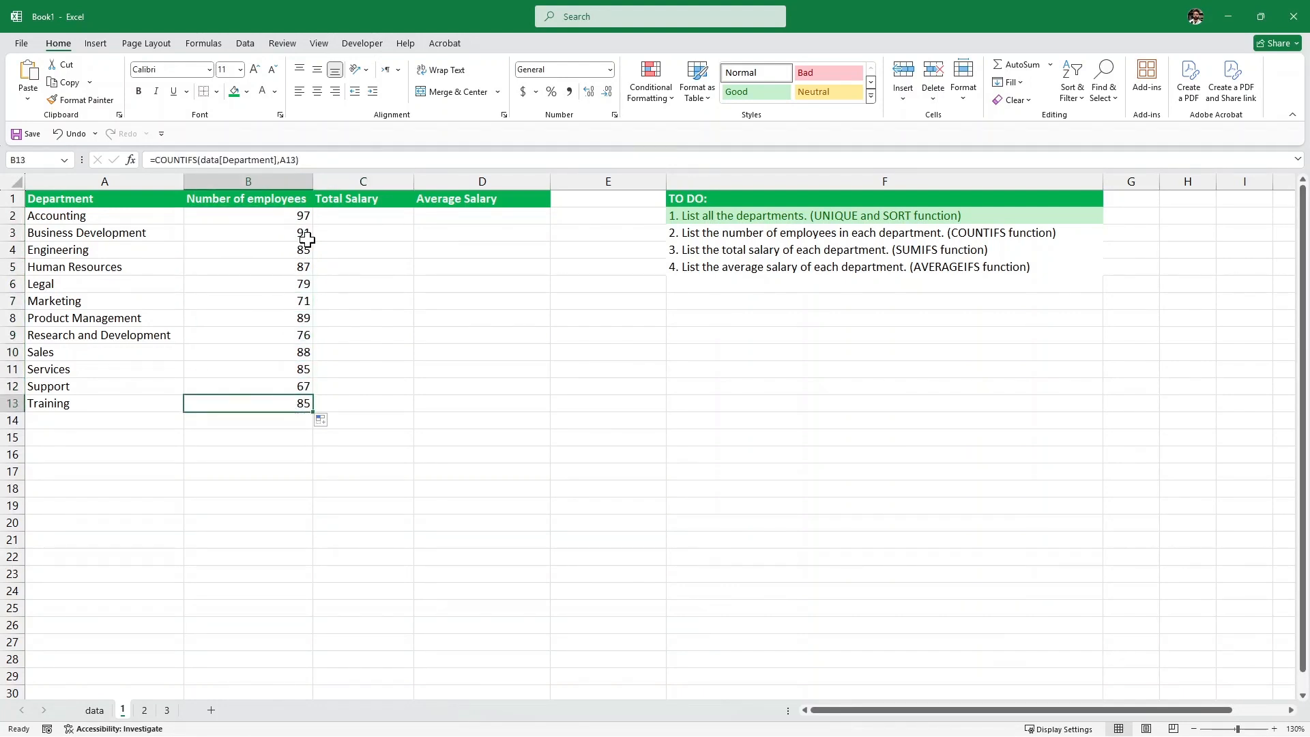
key("ctrl+z")
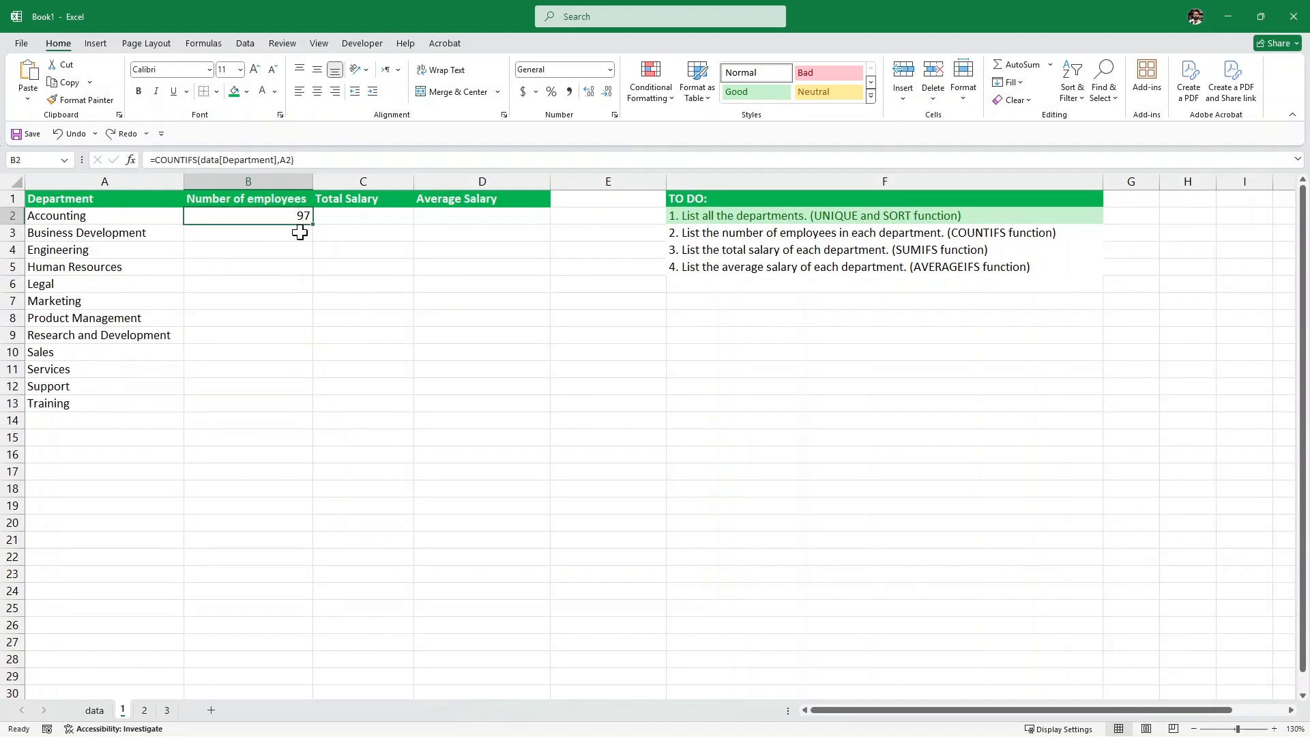
Change the criteria in the B2 formula to the whole department list so it reads =COUNTIFS(data[Department],A2#)
double_click(286, 217)
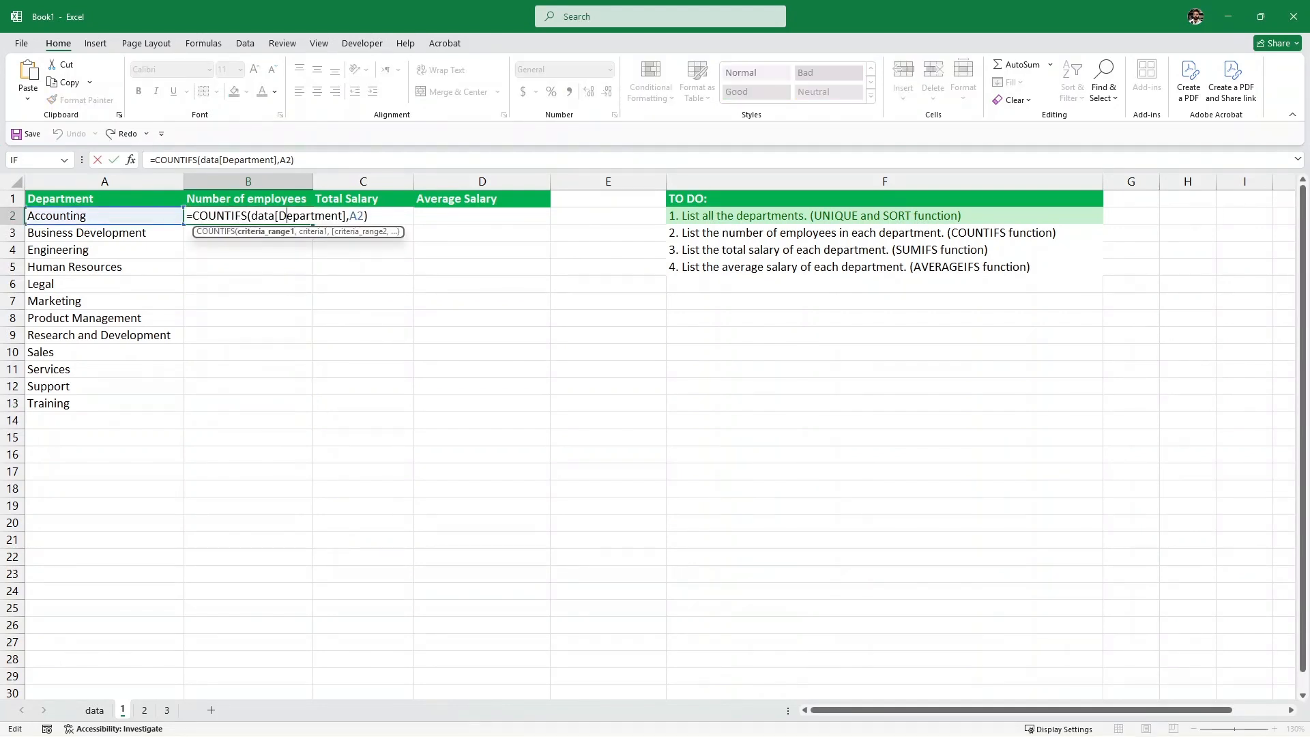
left_click(356, 216)
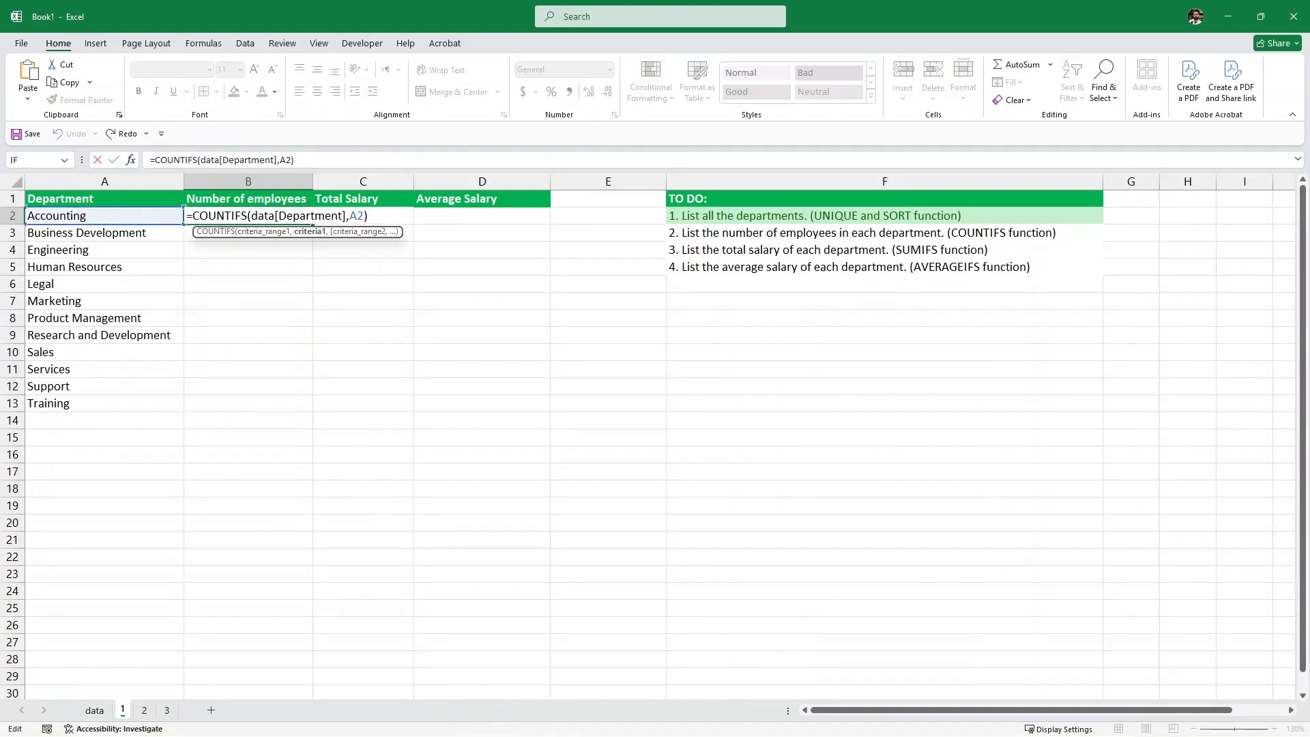
key("BackSpace")
key("BackSpace")
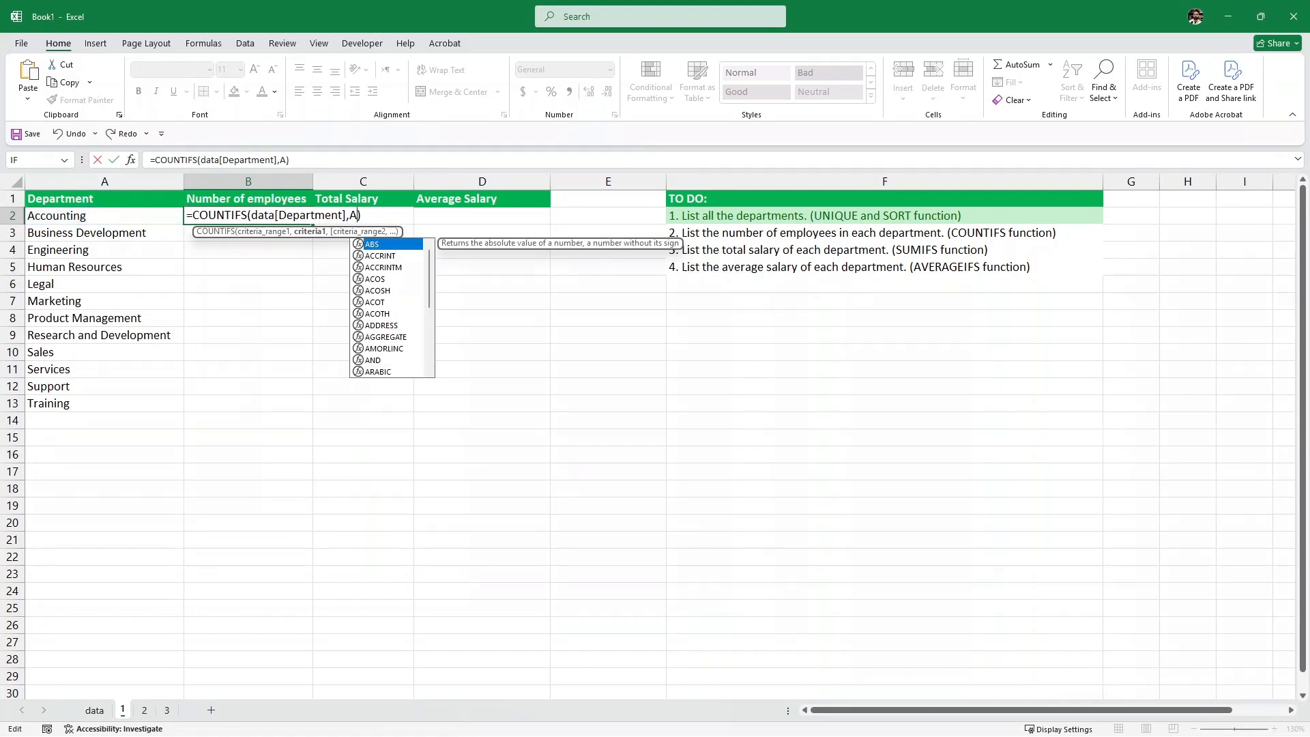
left_click_drag(135, 217, 137, 403)
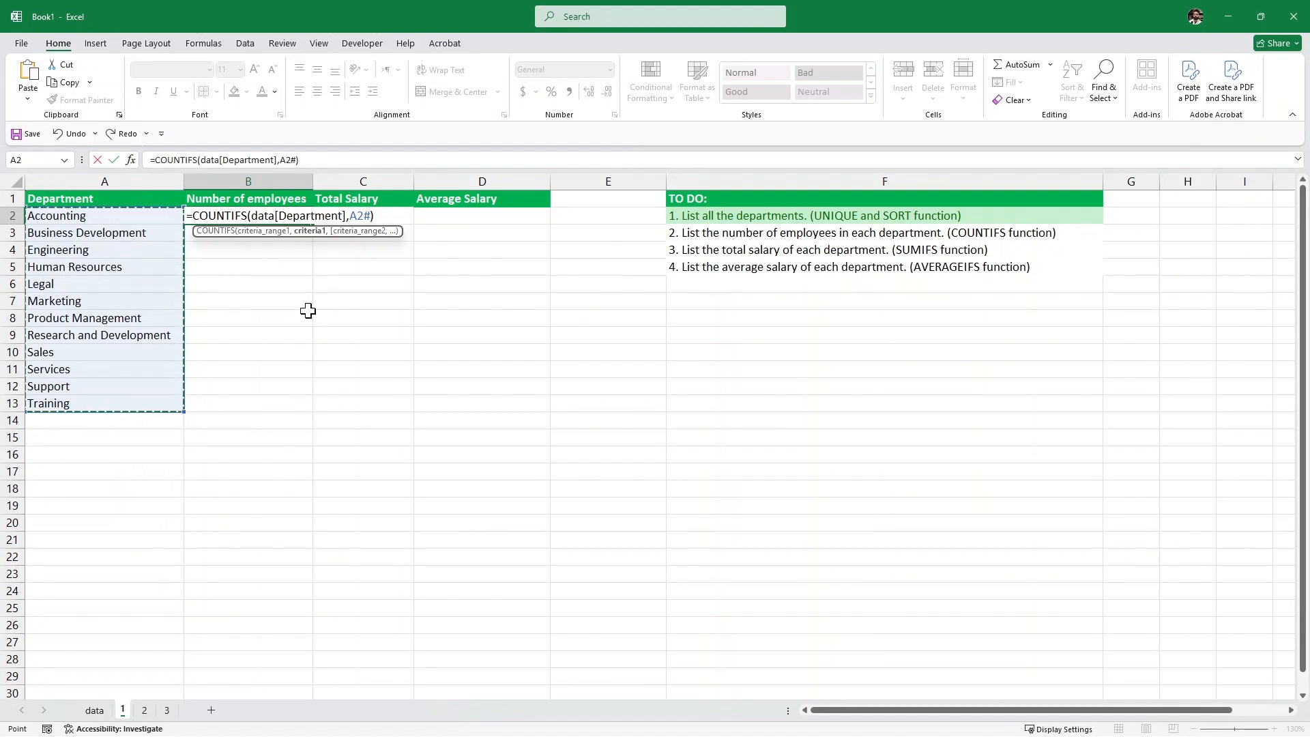
key("Return")
Check which cells hold the formula in the employee counts of column B and the department list of column A
left_click(334, 217)
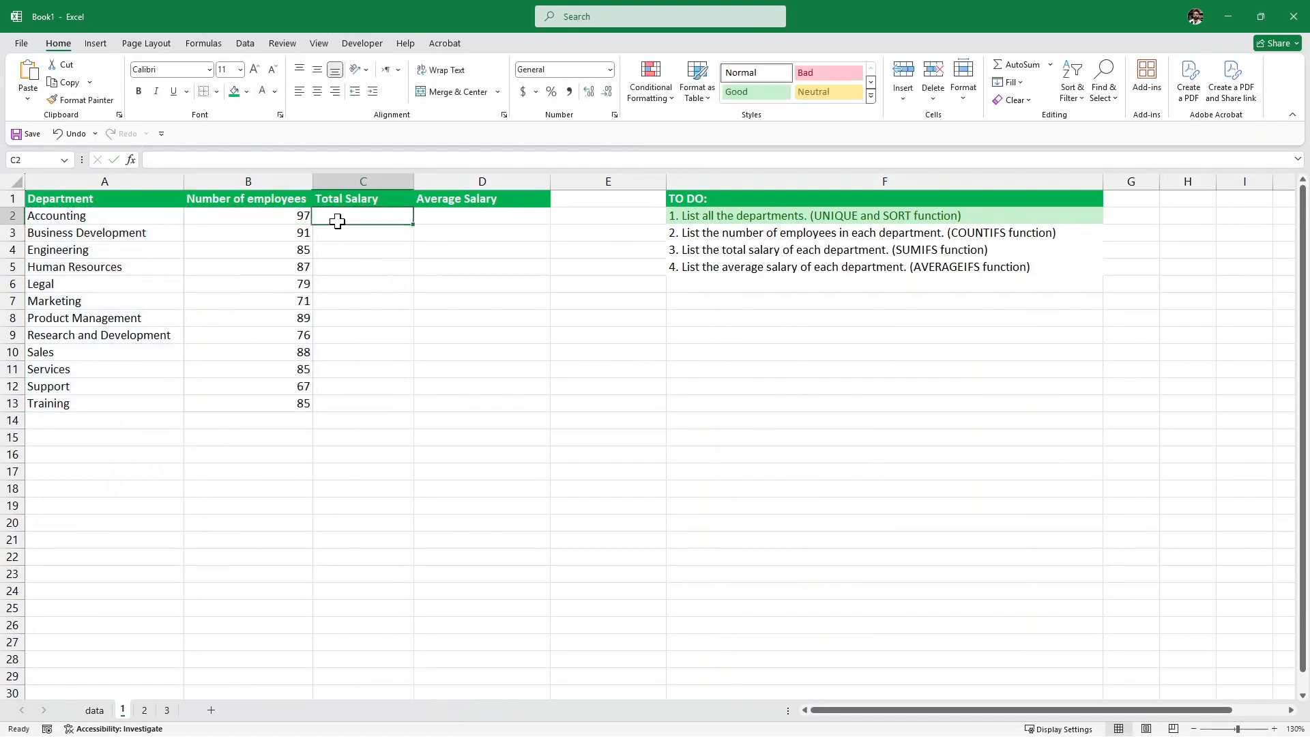
left_click(292, 229)
left_click(298, 251)
left_click(294, 283)
left_click(295, 317)
left_click(286, 352)
left_click(109, 352)
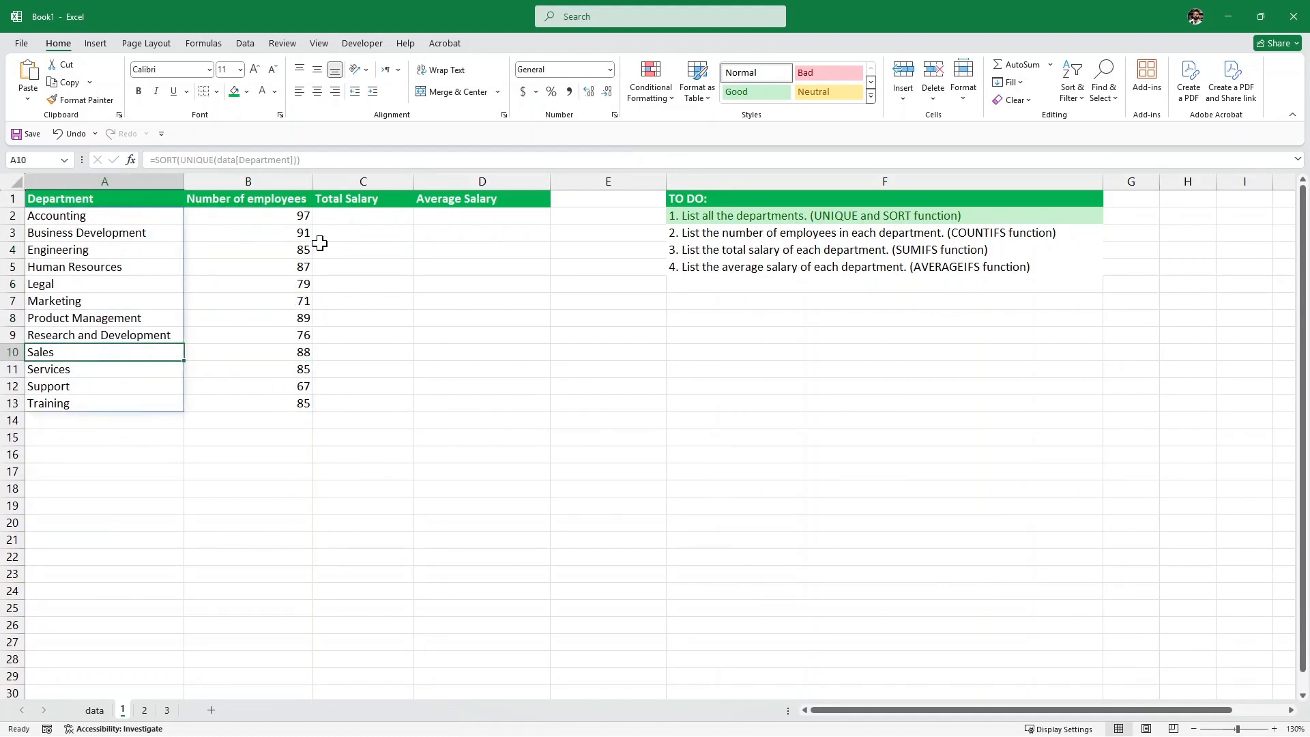
Mark the second to-do item in F3 as done with the Good cell style
left_click(754, 232)
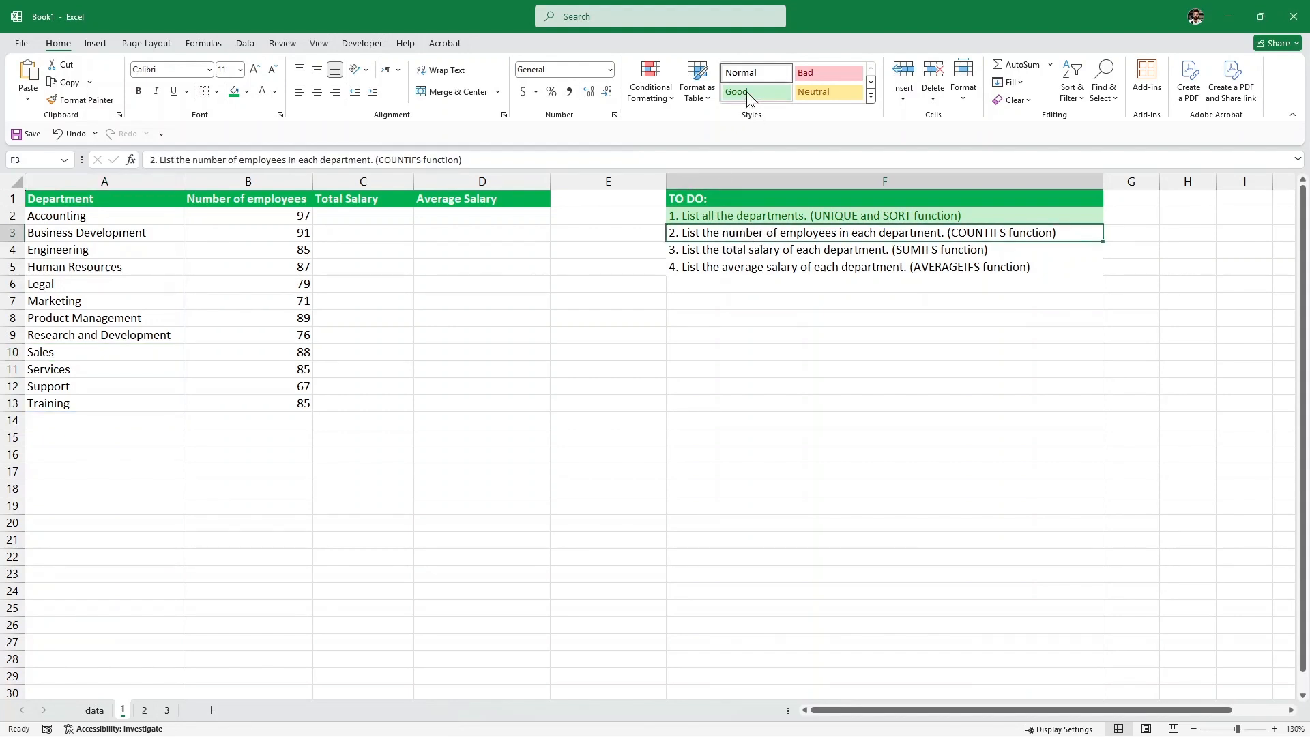
left_click(728, 93)
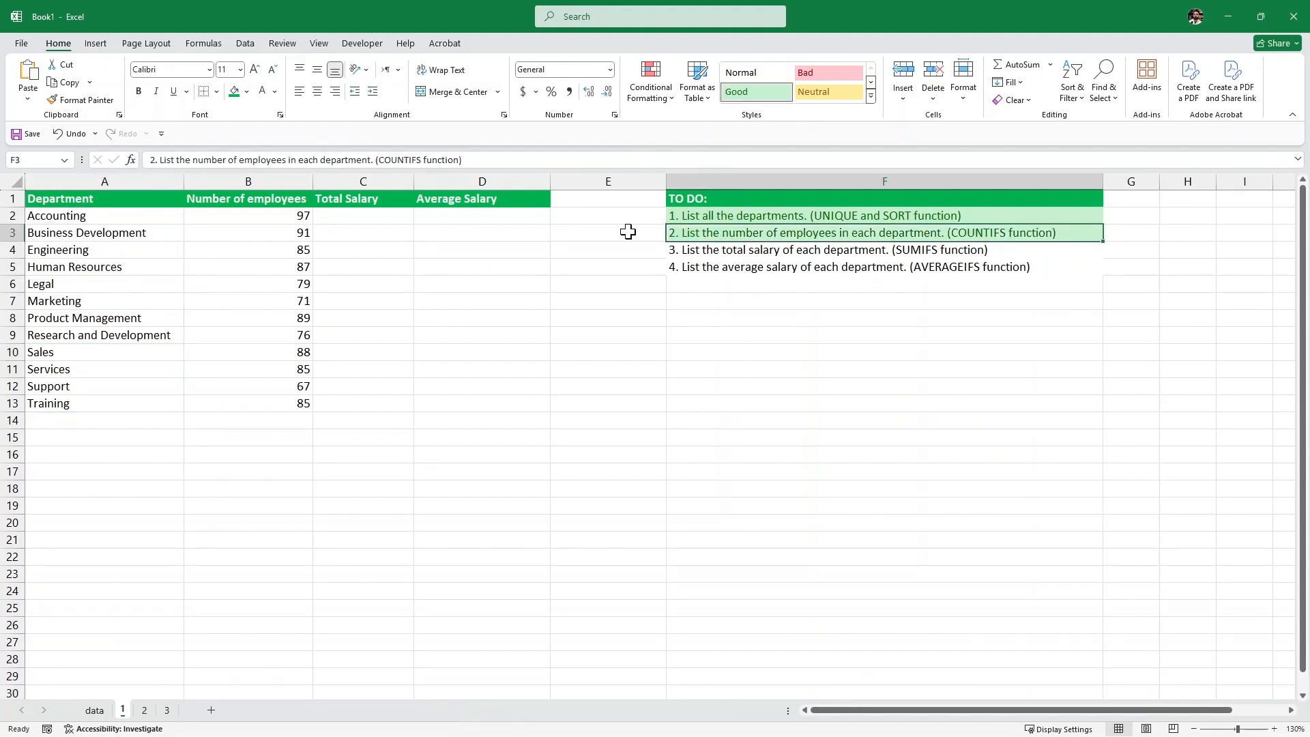
Start a SUMIFS formula in C2 for the third to-do item, with data[Salary] as the sum range
left_click(707, 251)
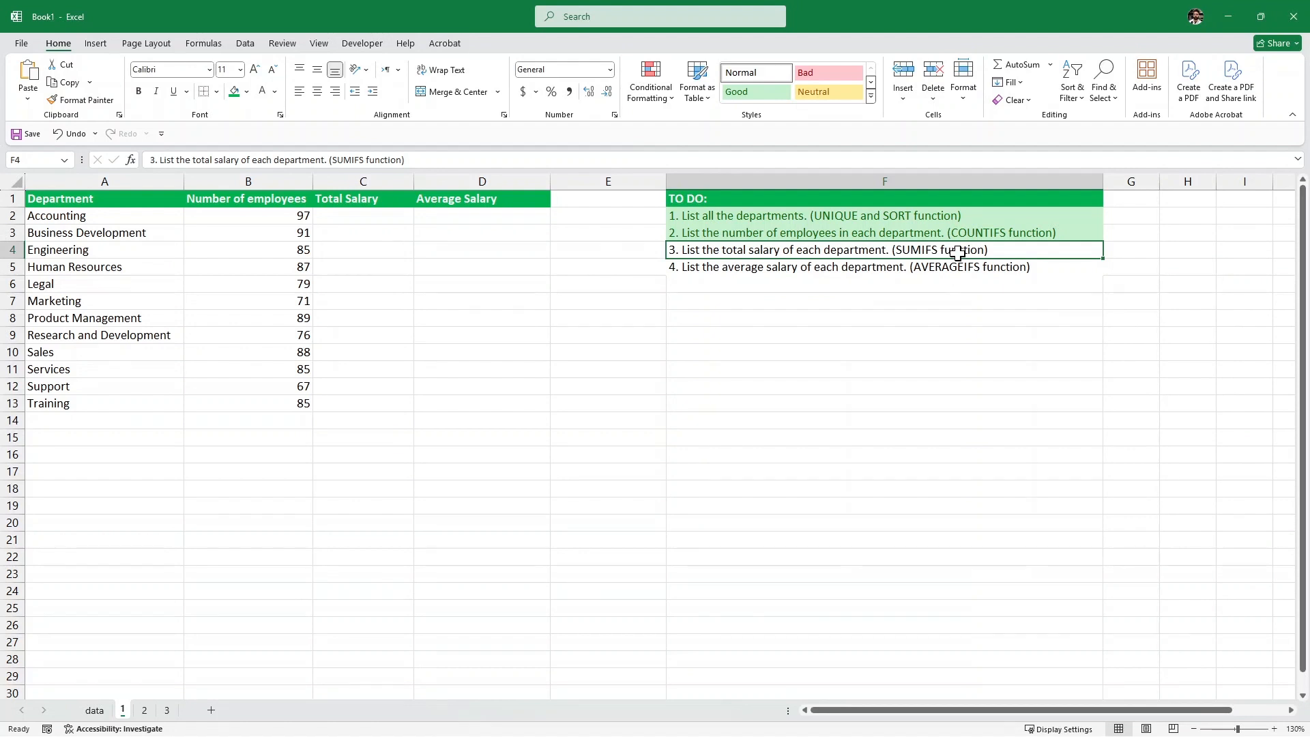
left_click(380, 212)
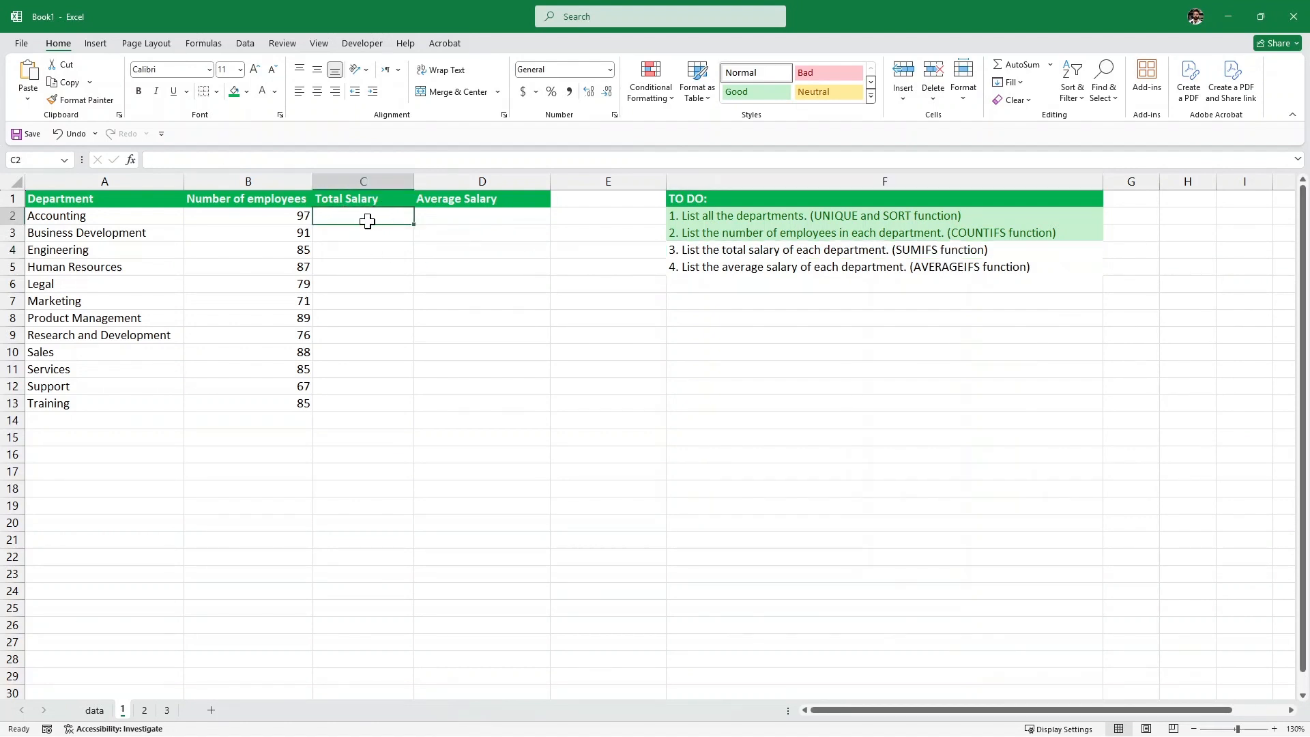
double_click(368, 221)
type("=")
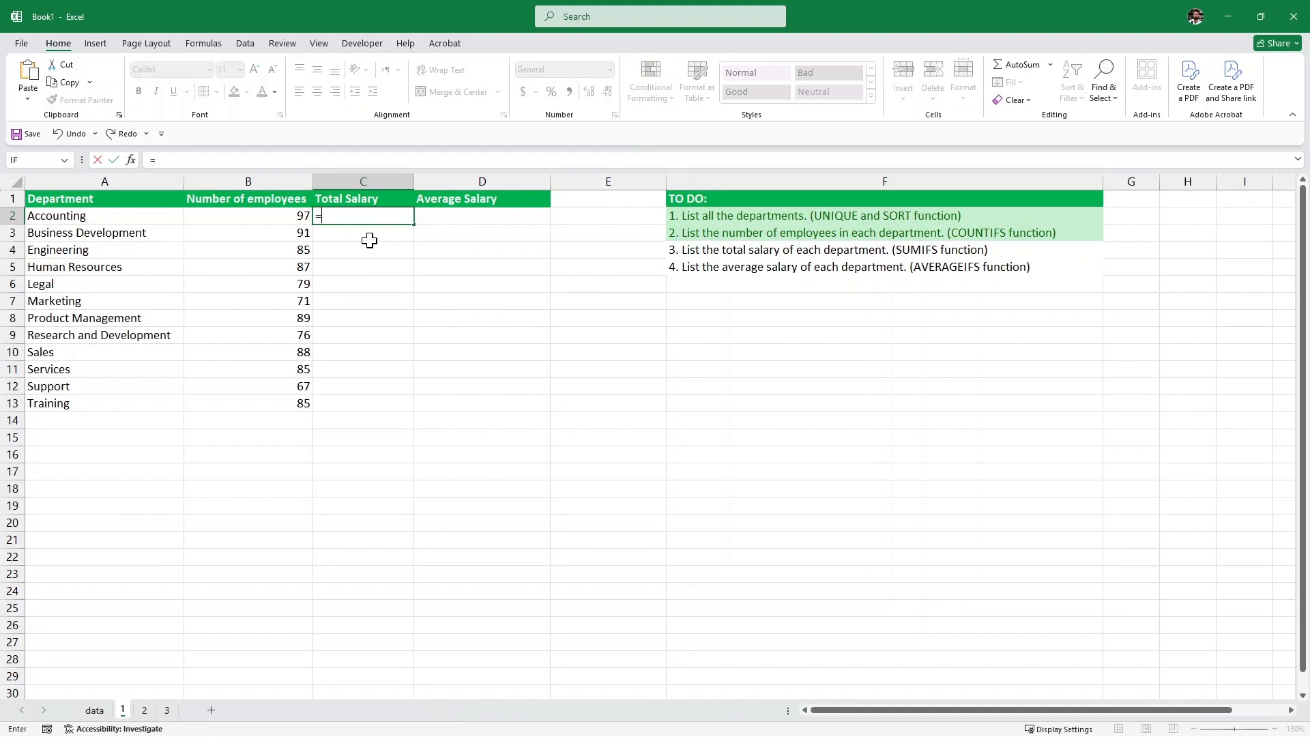
type("SUMIFS")
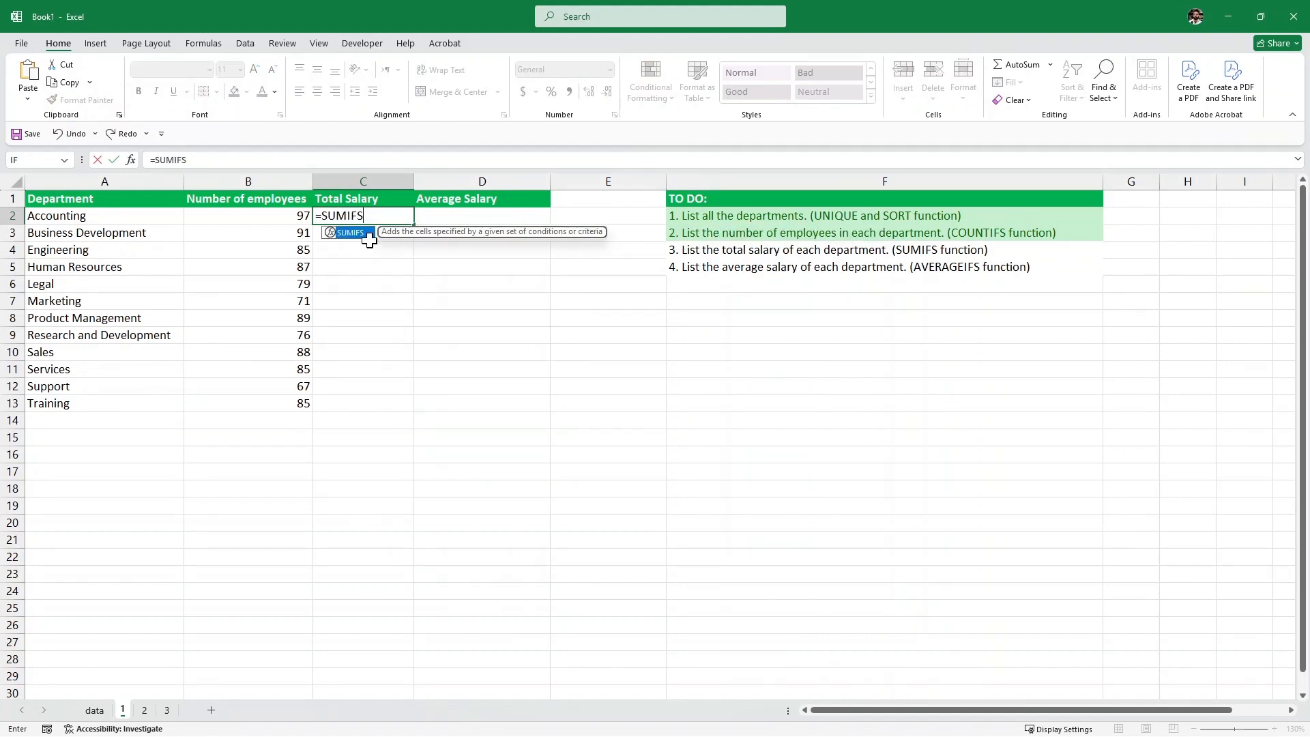
type("(")
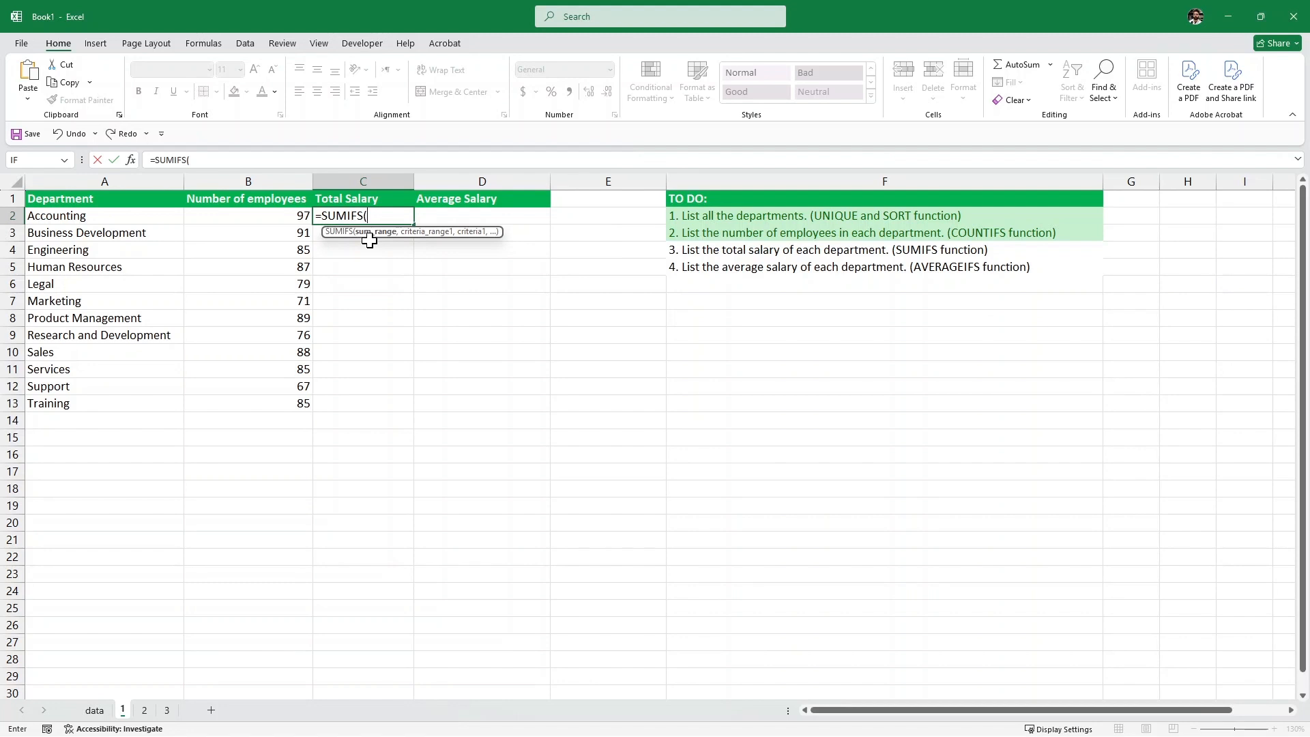
type("data")
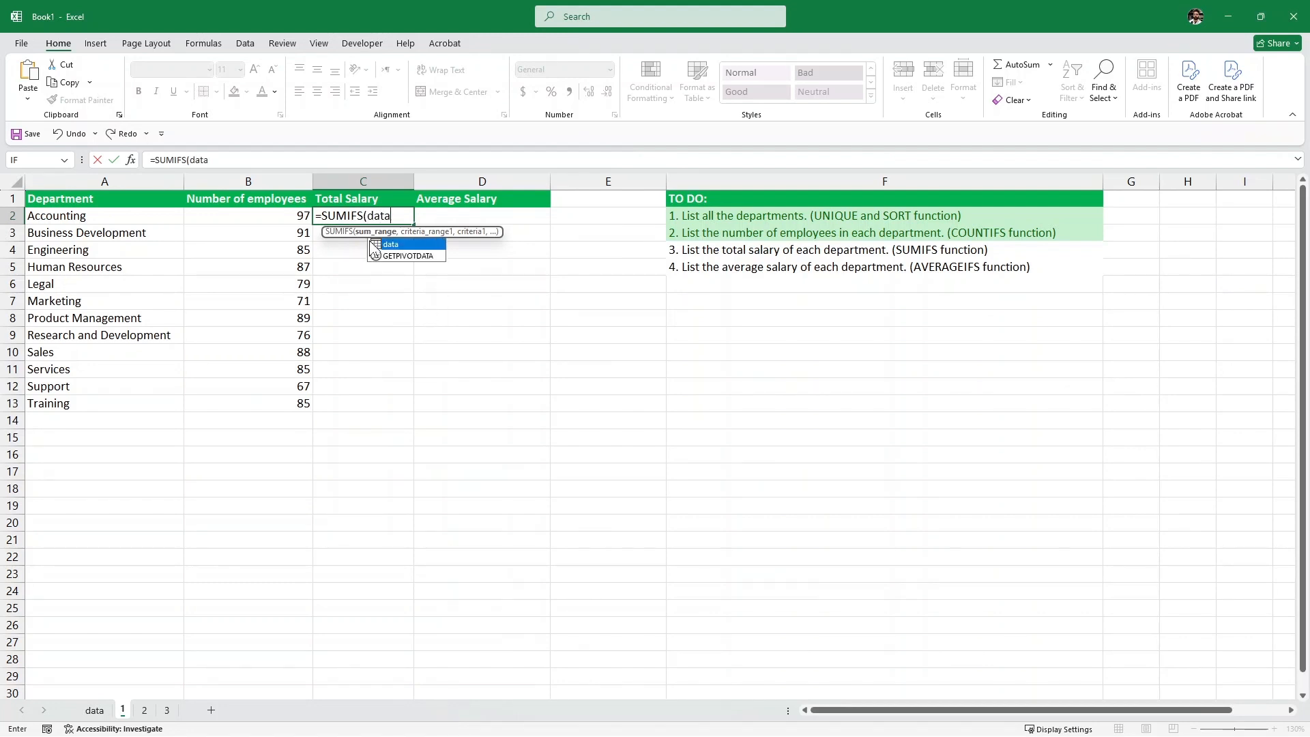
type("[")
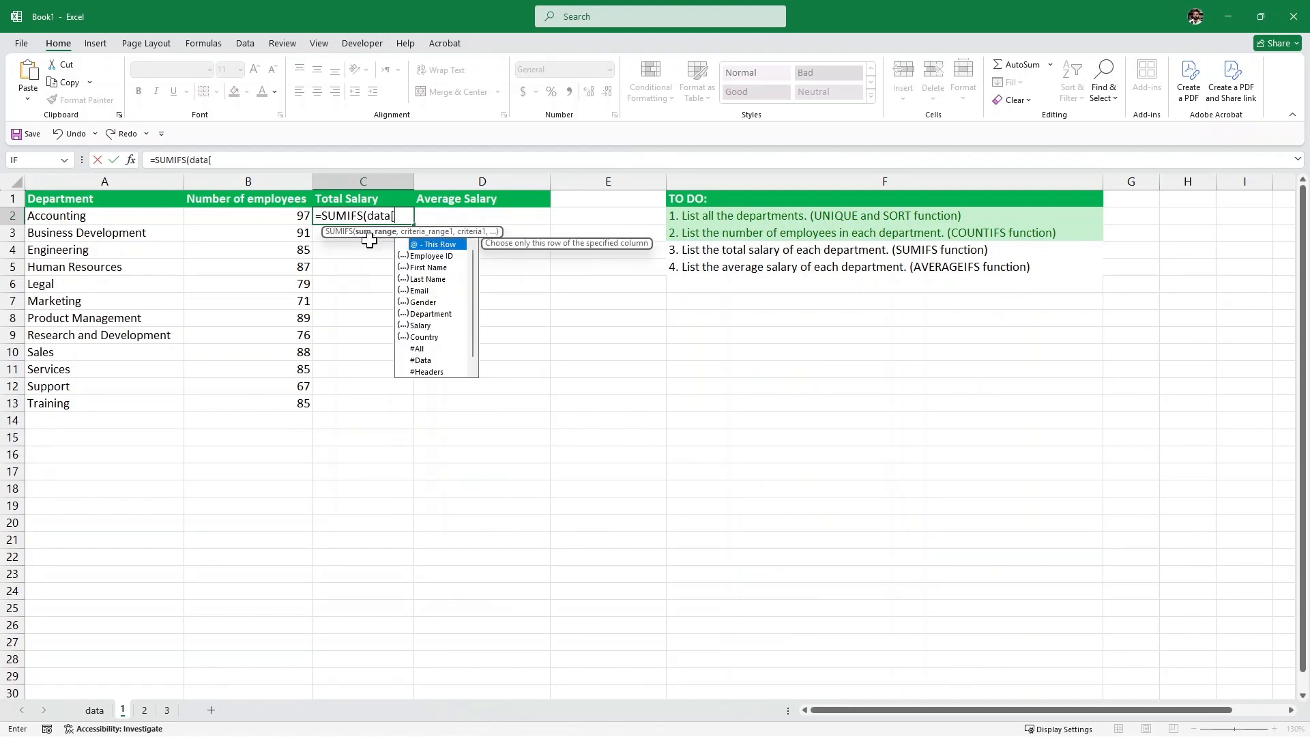
type("Salary")
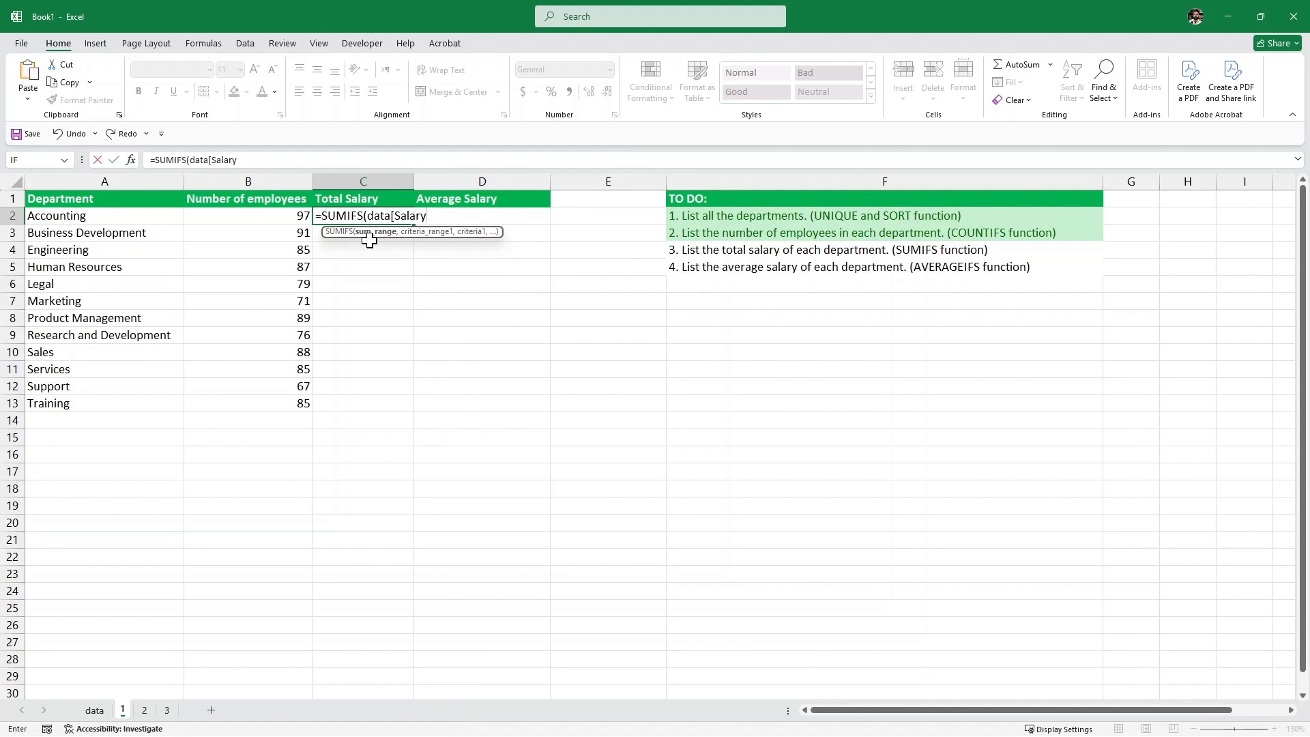
Complete the C2 formula with data[Department] as criteria range and the department list as criteria: =SUMIFS(data[Salary],data[Department],A2#)
type("],da")
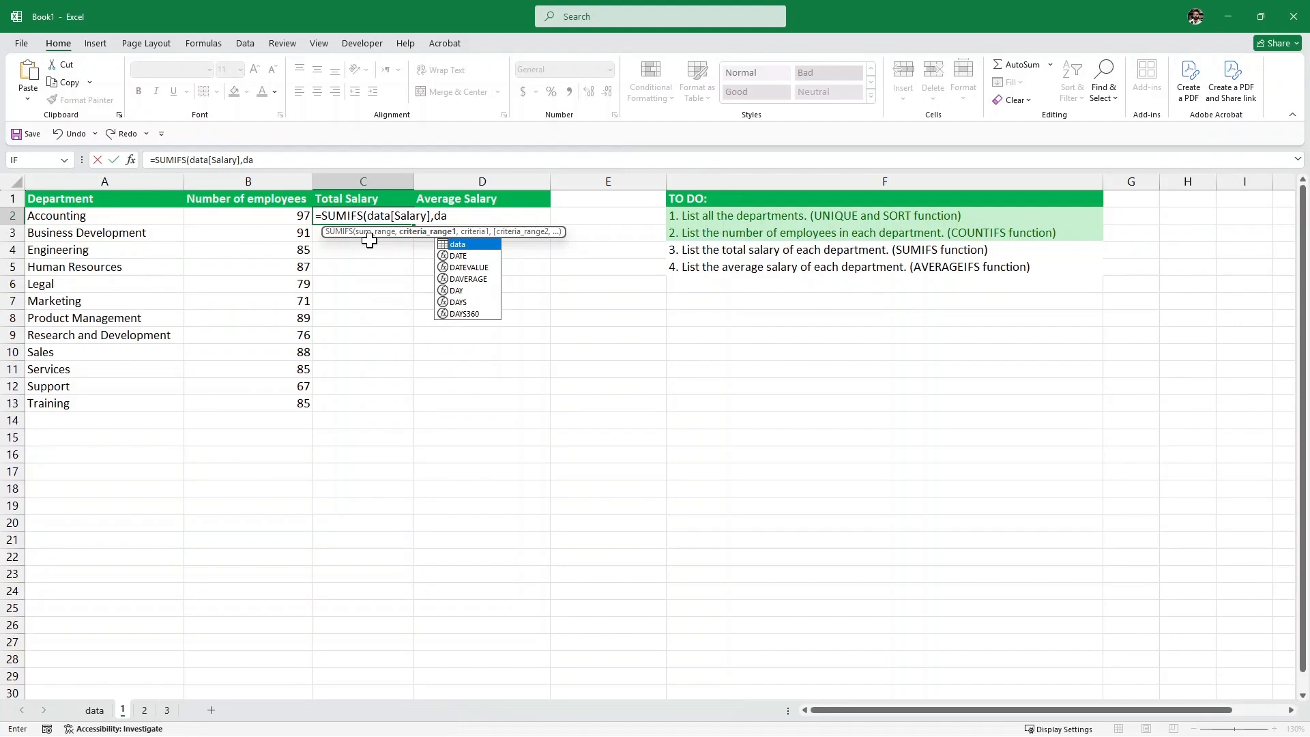
type("ta")
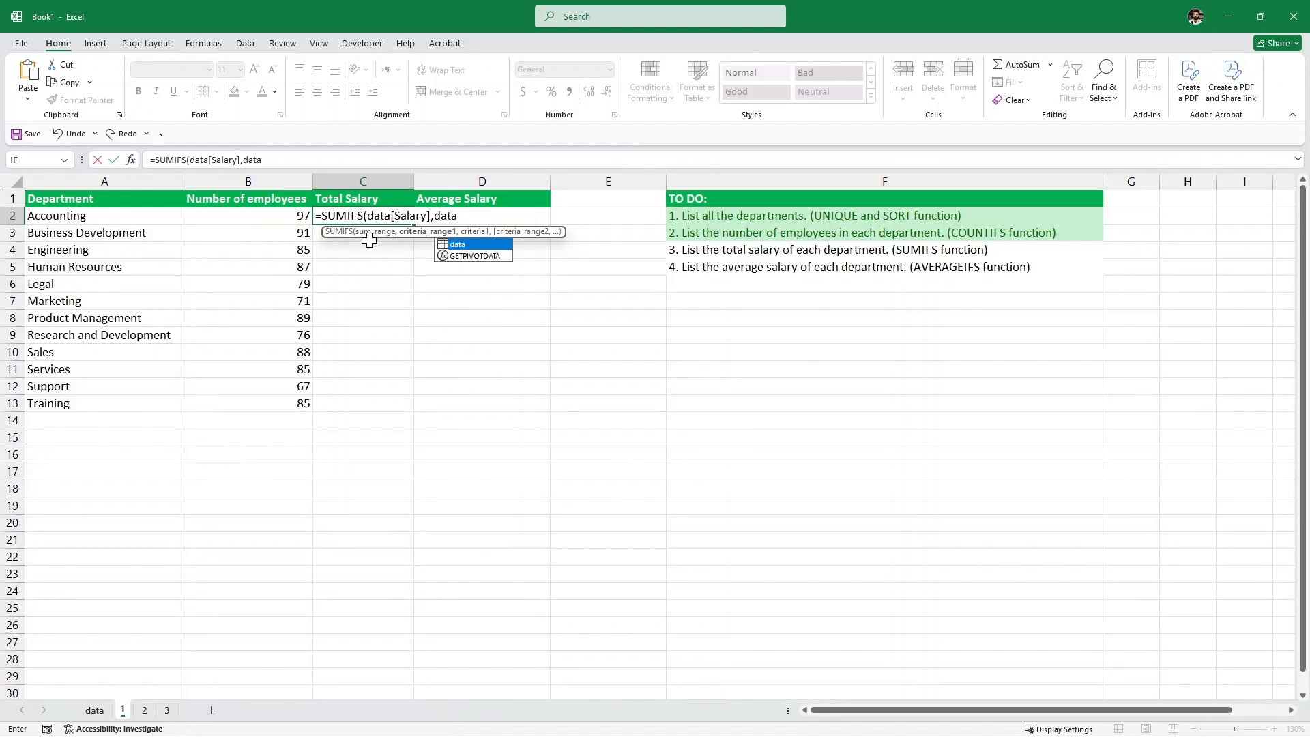
type("[")
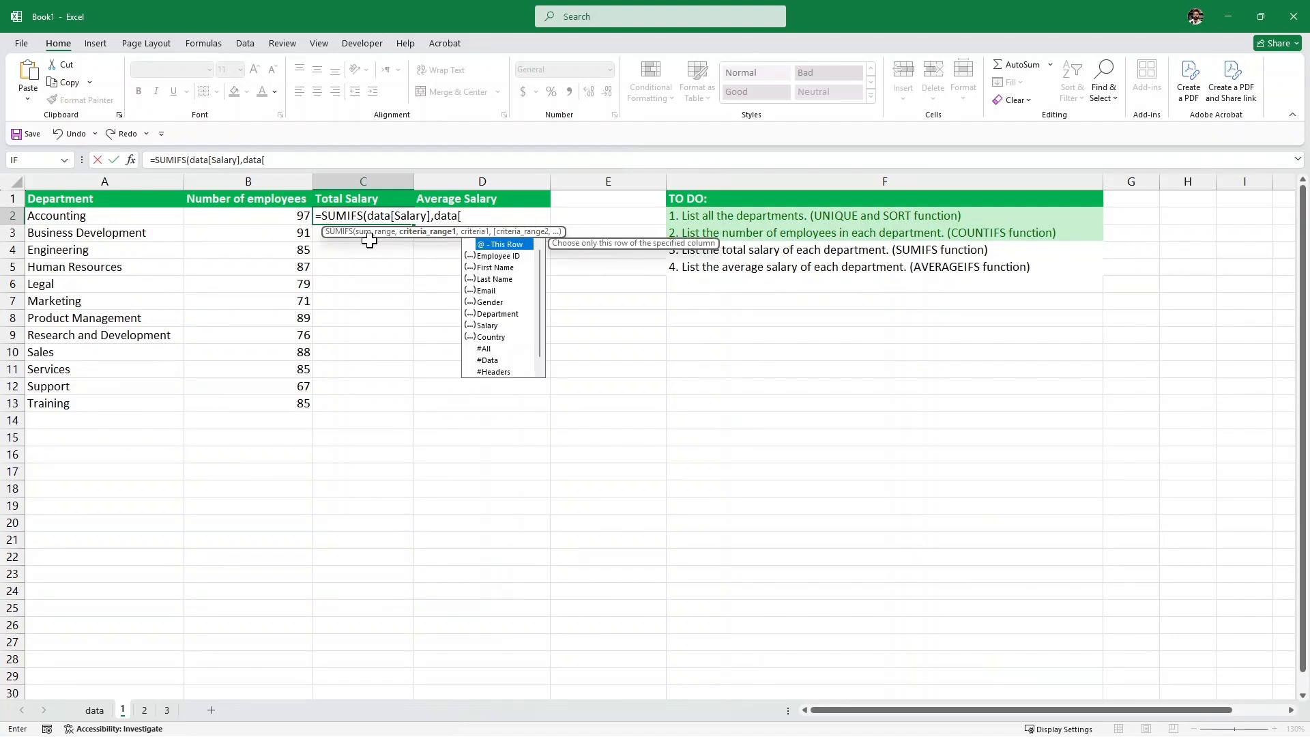
type("Depa")
key("Tab")
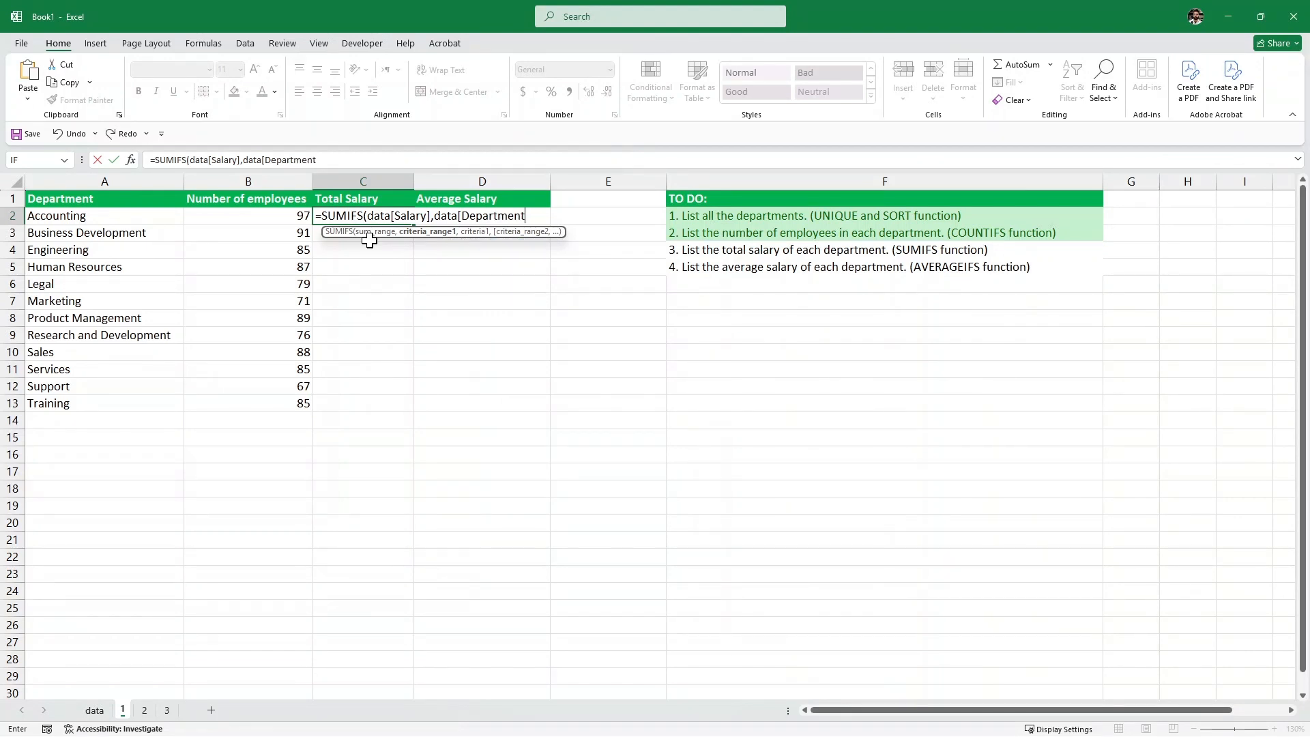
type(",")
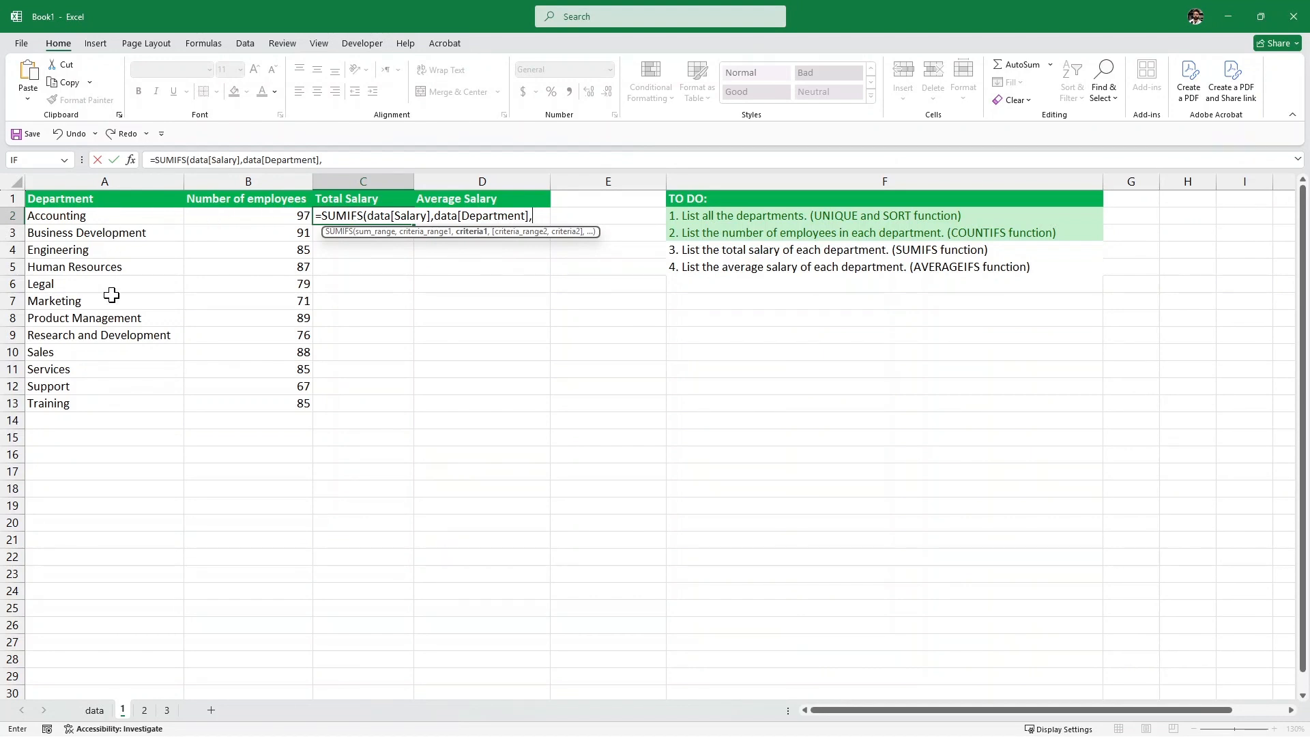
left_click_drag(109, 217, 134, 409)
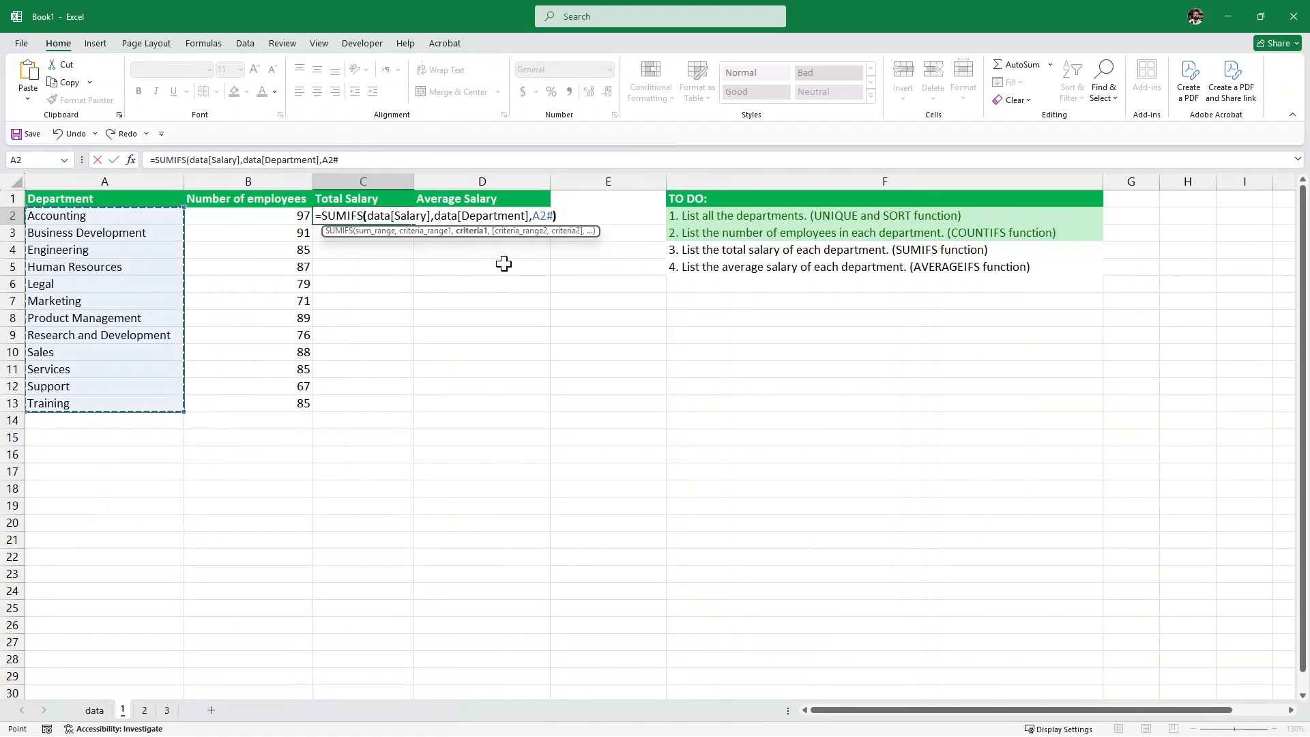
type(")")
key("Return")
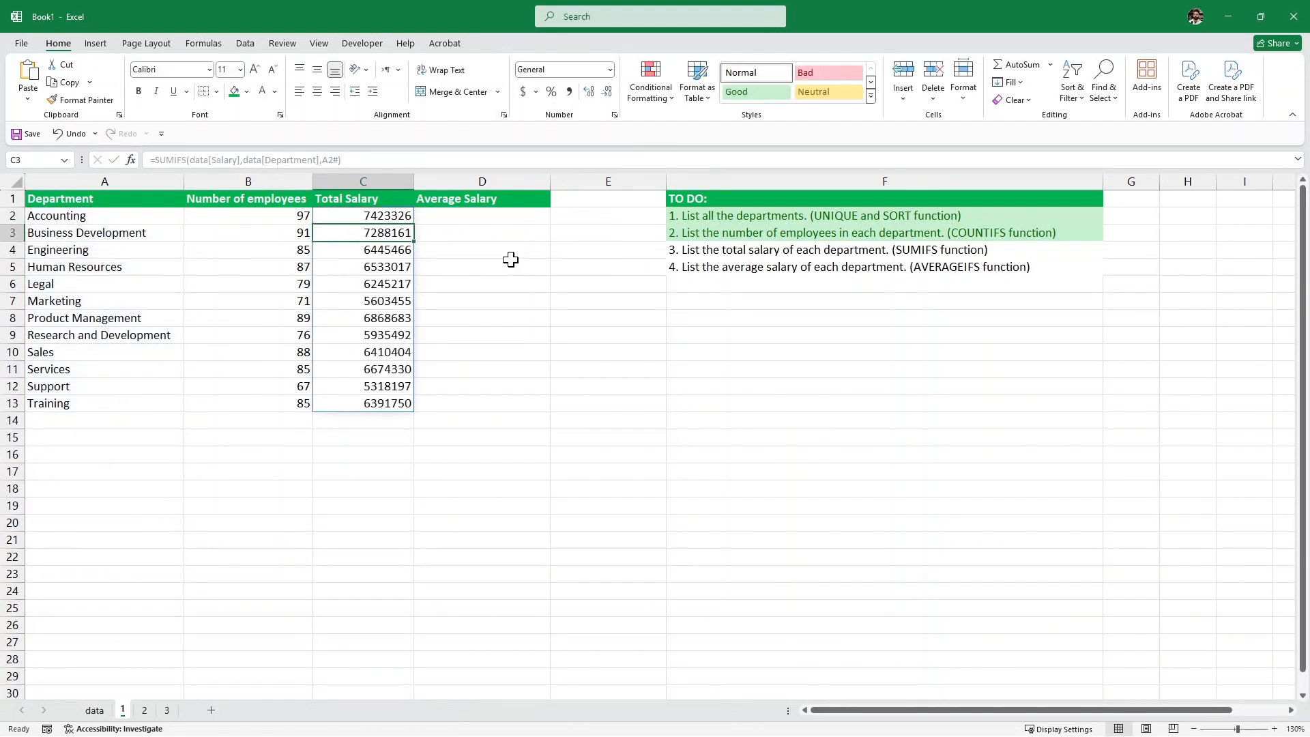
Format the total salaries in C2:C13 as Currency
left_click(378, 217)
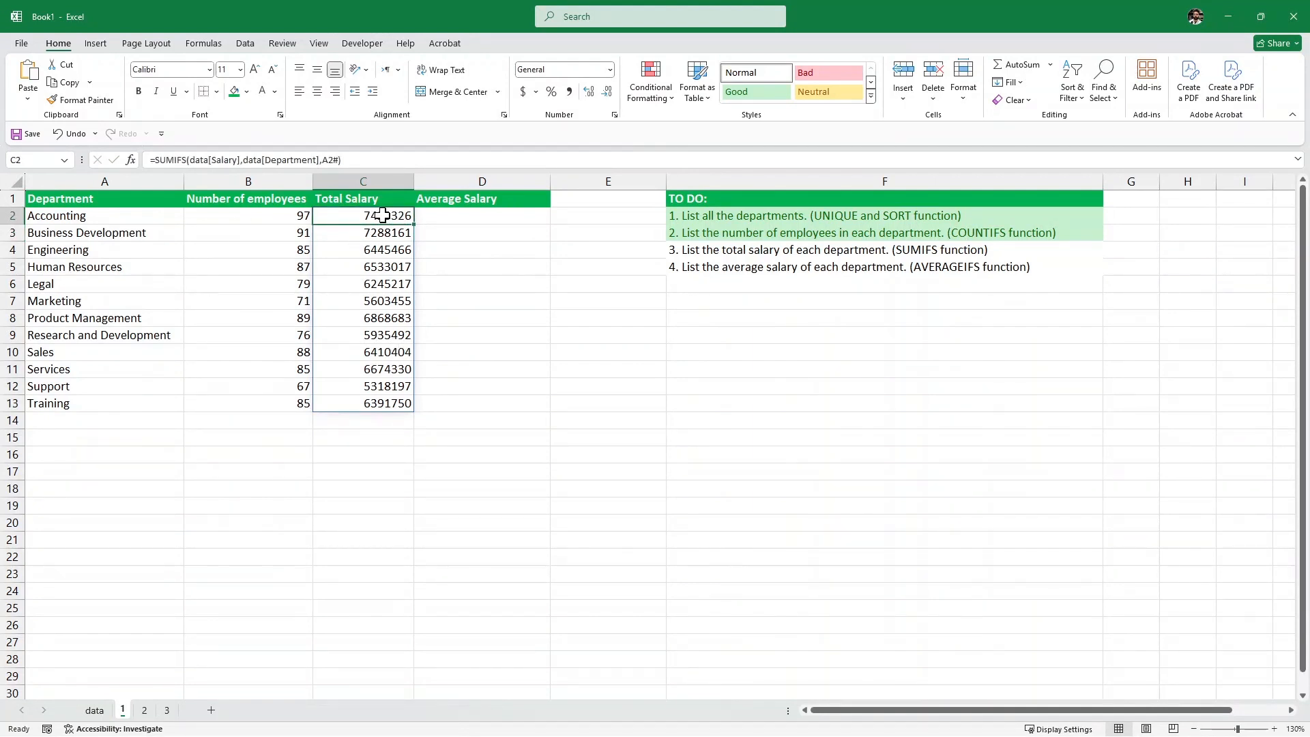
left_click_drag(389, 215, 388, 404)
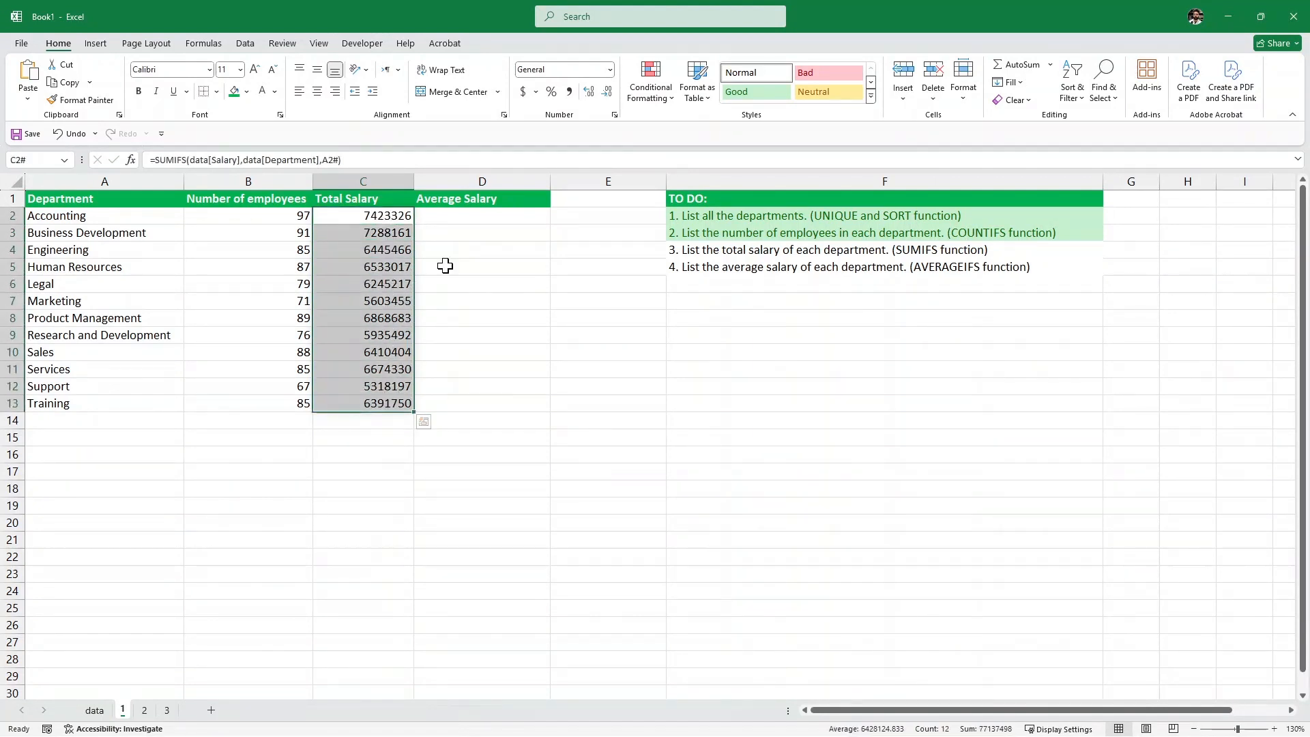
left_click(608, 71)
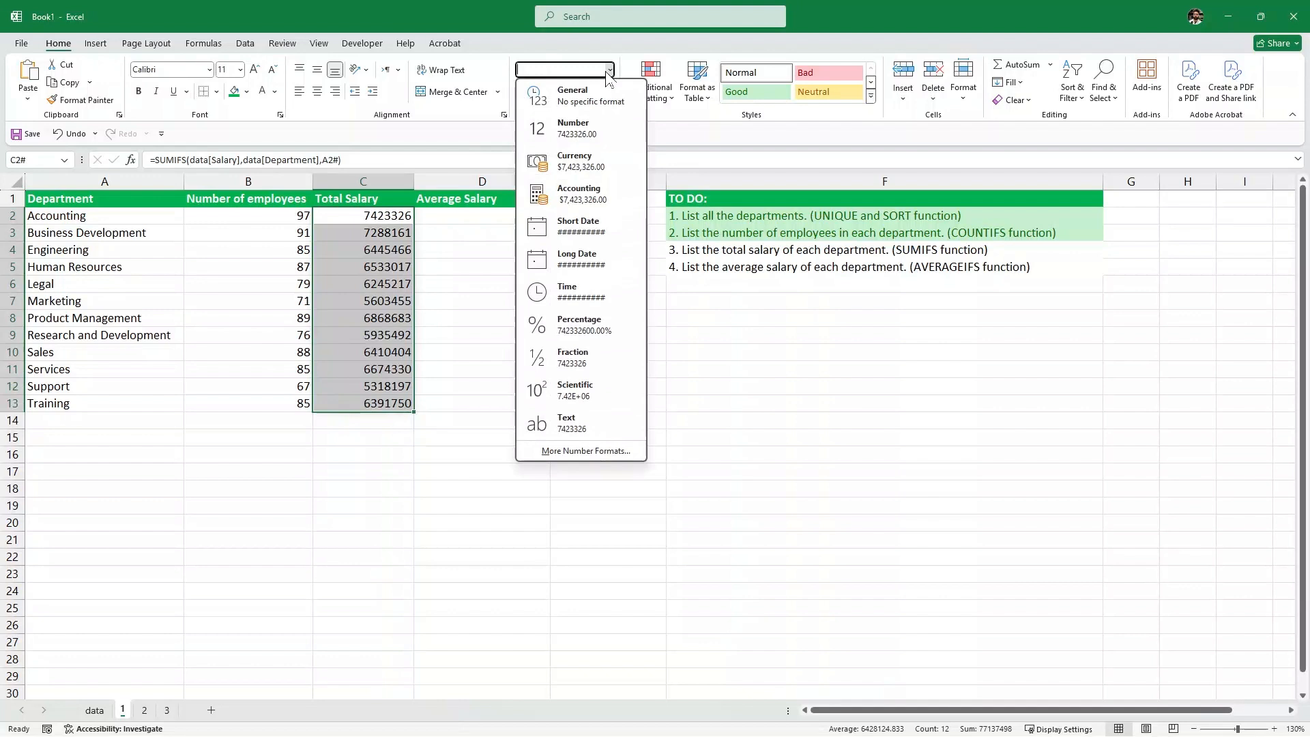
left_click(573, 166)
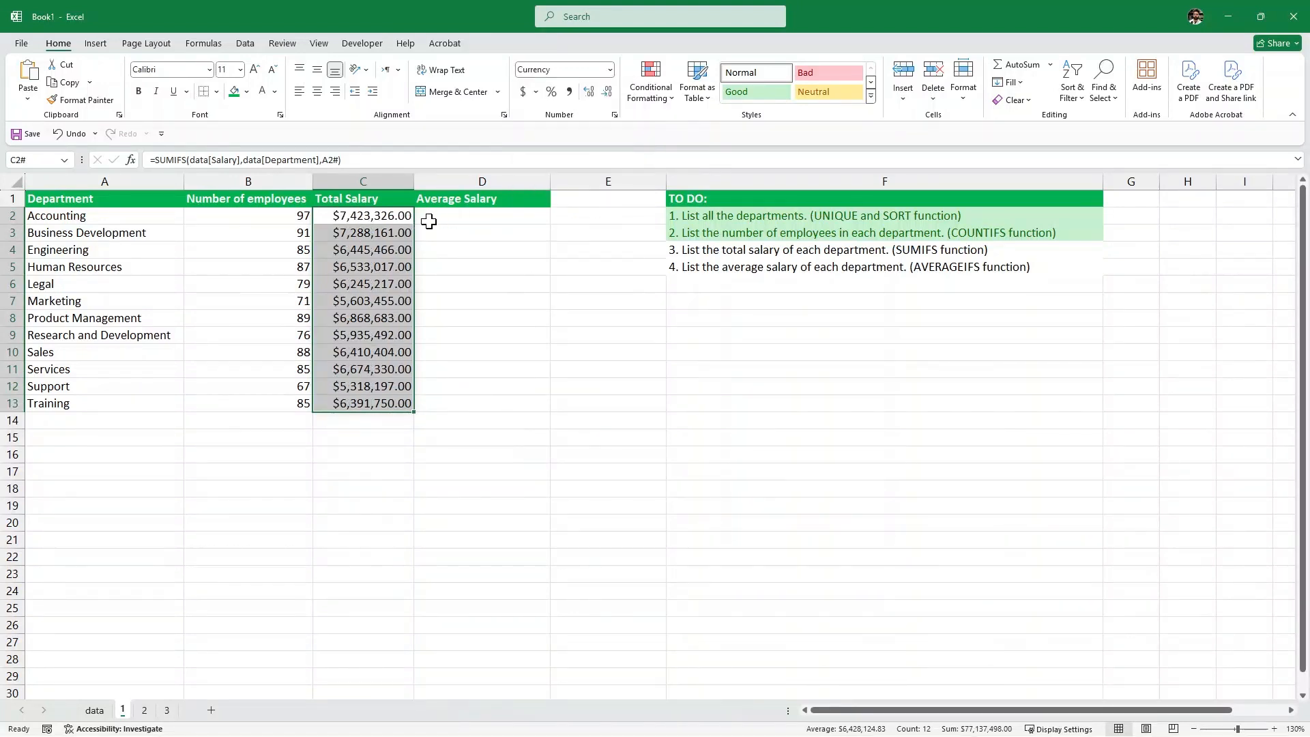
Check the total salary cells against the department list and mark the third to-do item in F4 as done with the Good cell style
left_click(356, 222)
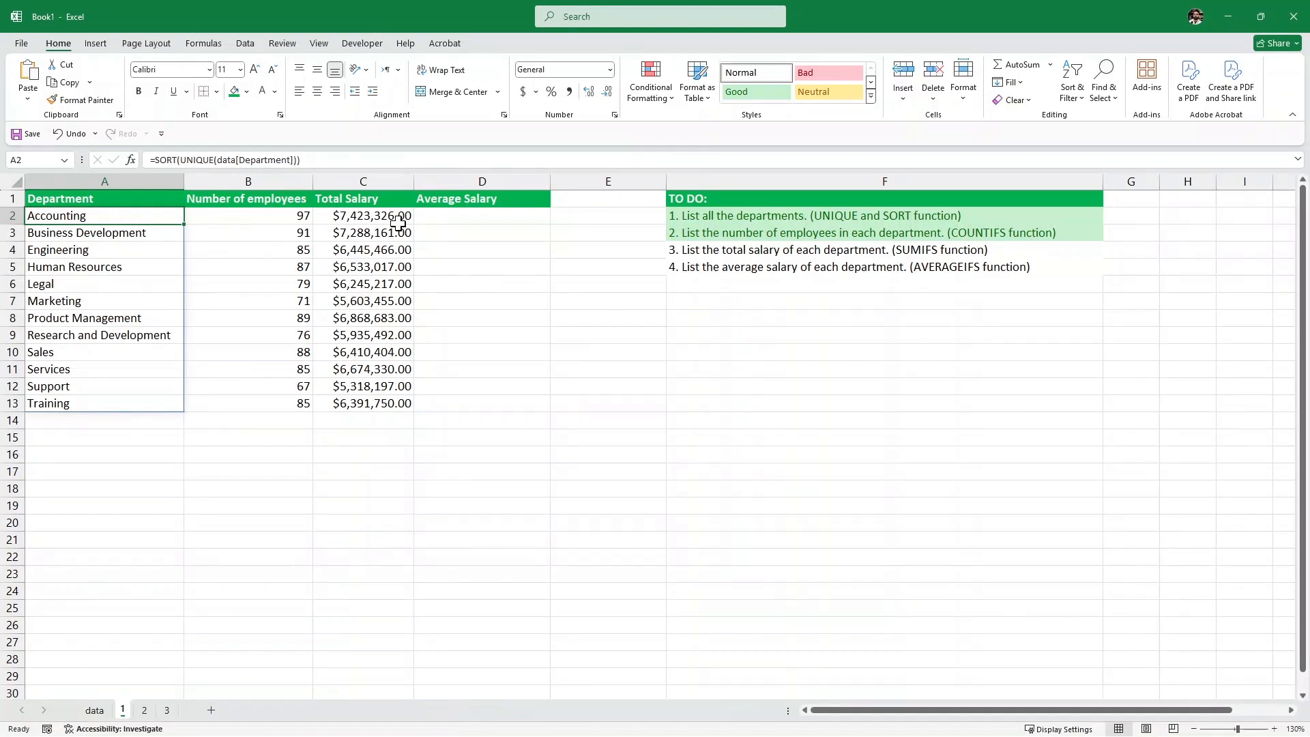
left_click(395, 234)
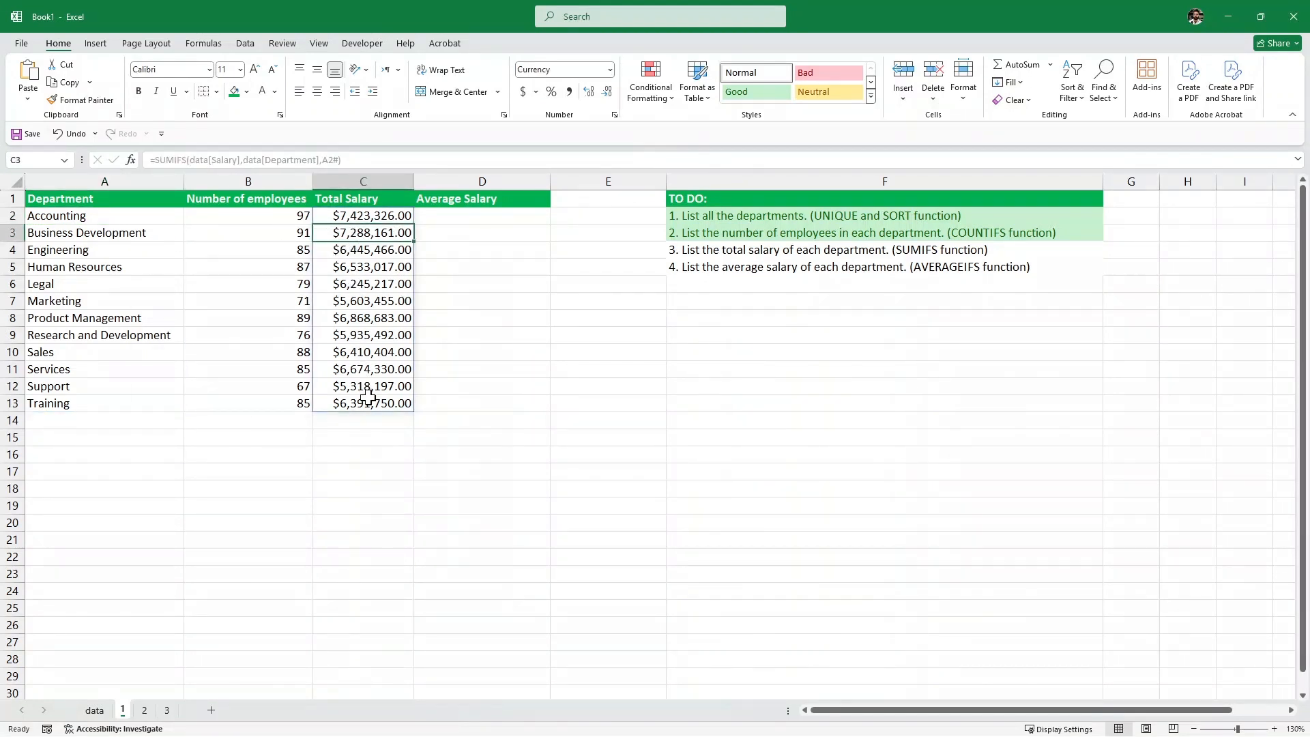
left_click(792, 250)
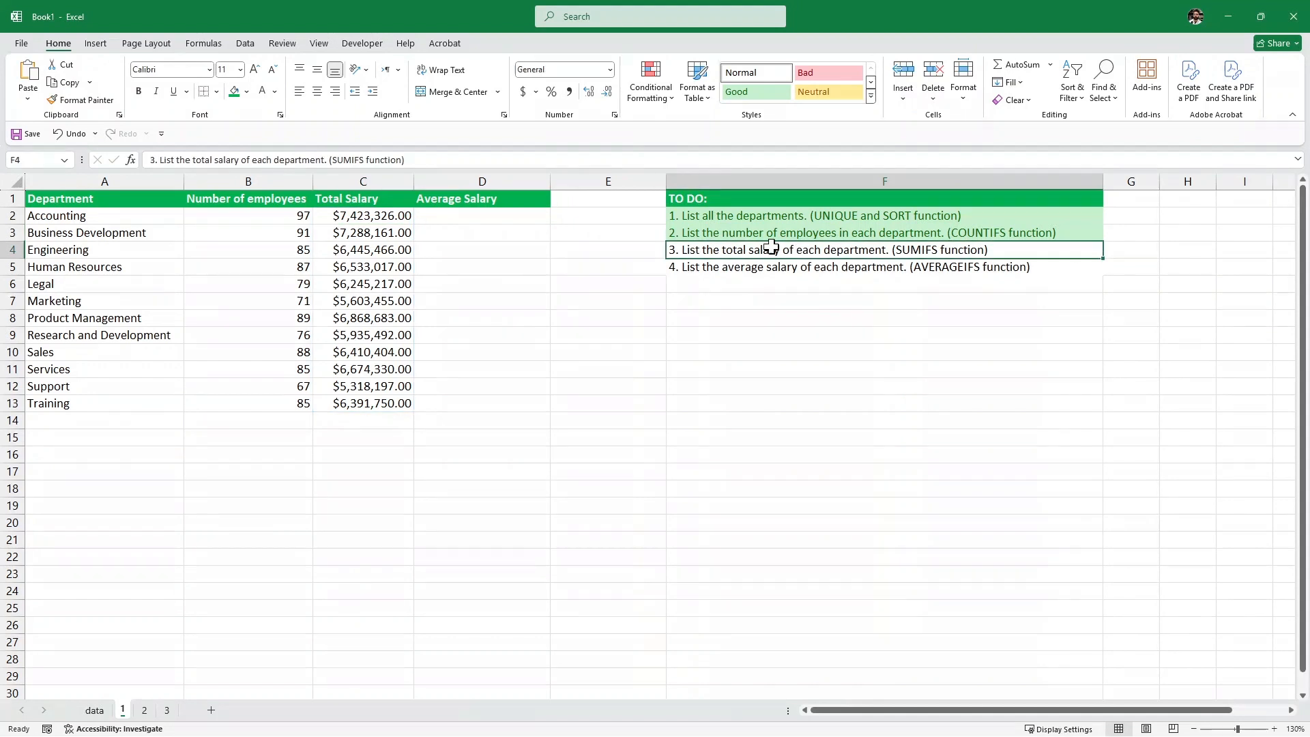
left_click(751, 93)
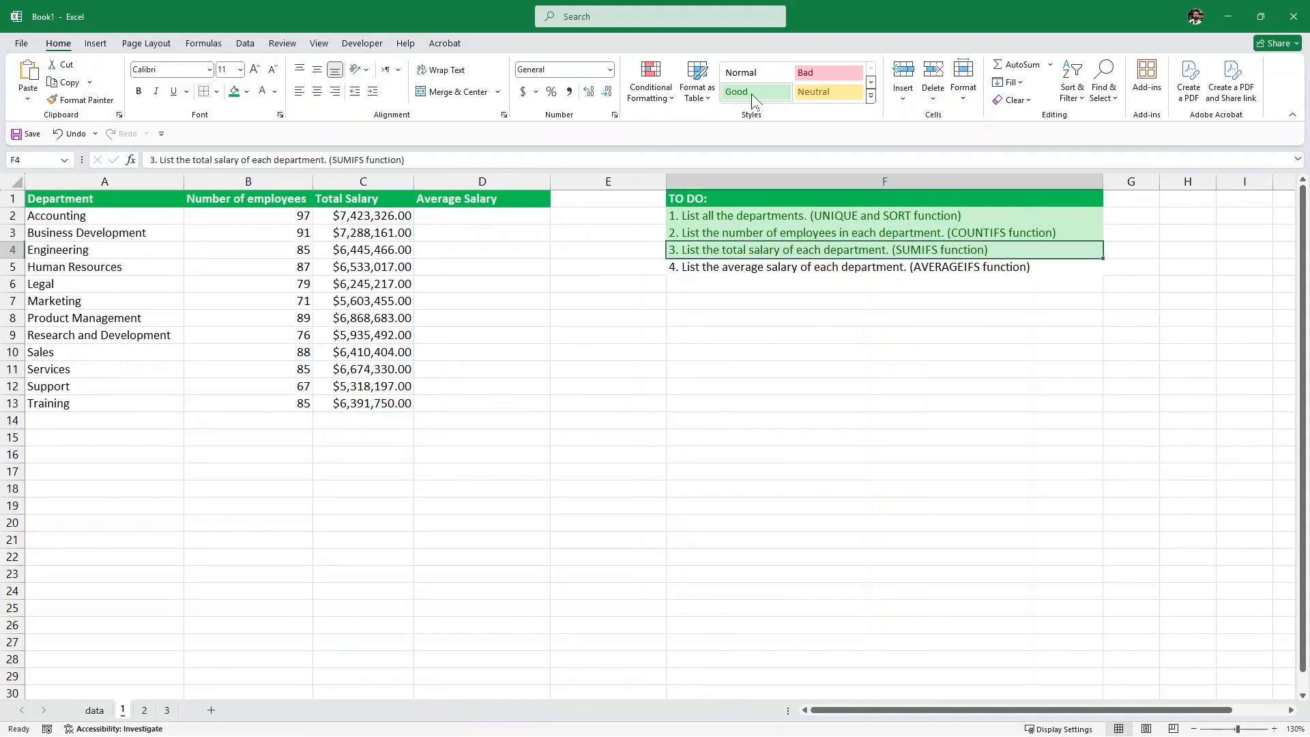
Start an AVERAGEIFS formula in D2 for the fourth to-do item, with data[Salary] as the average range
left_click(772, 271)
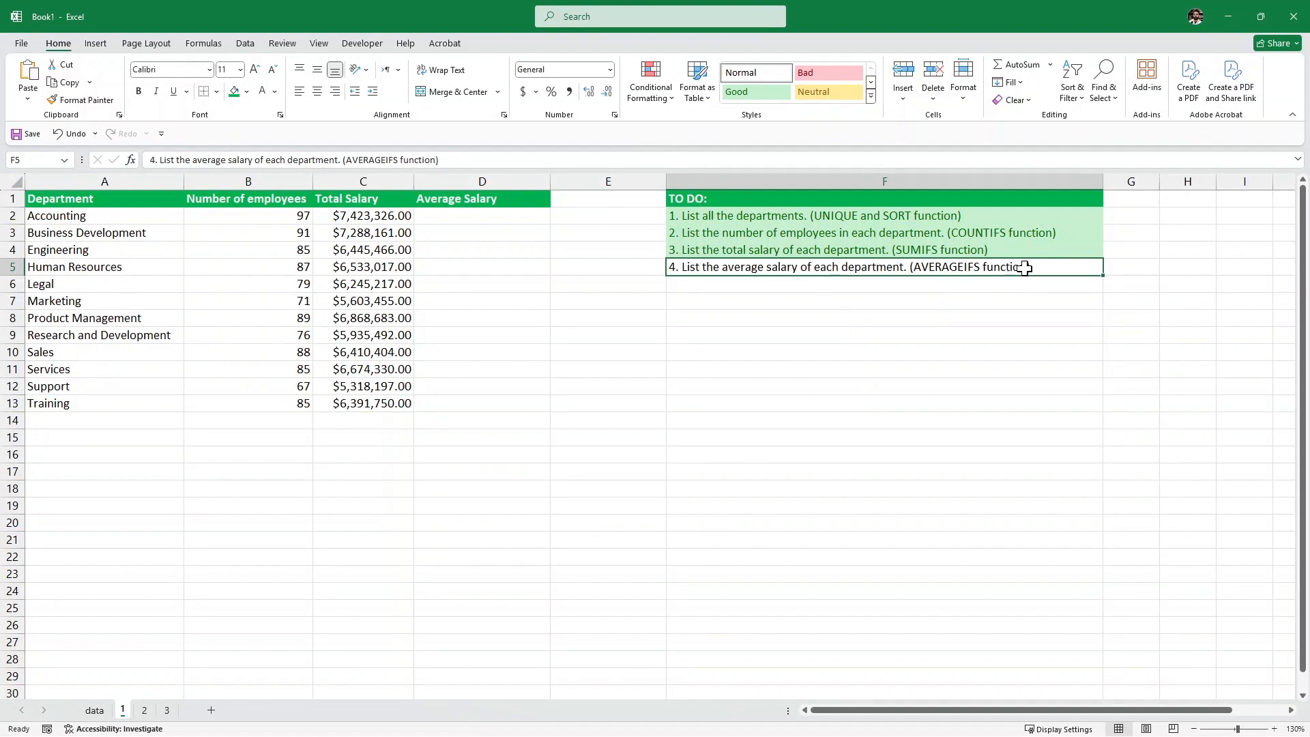
left_click(471, 218)
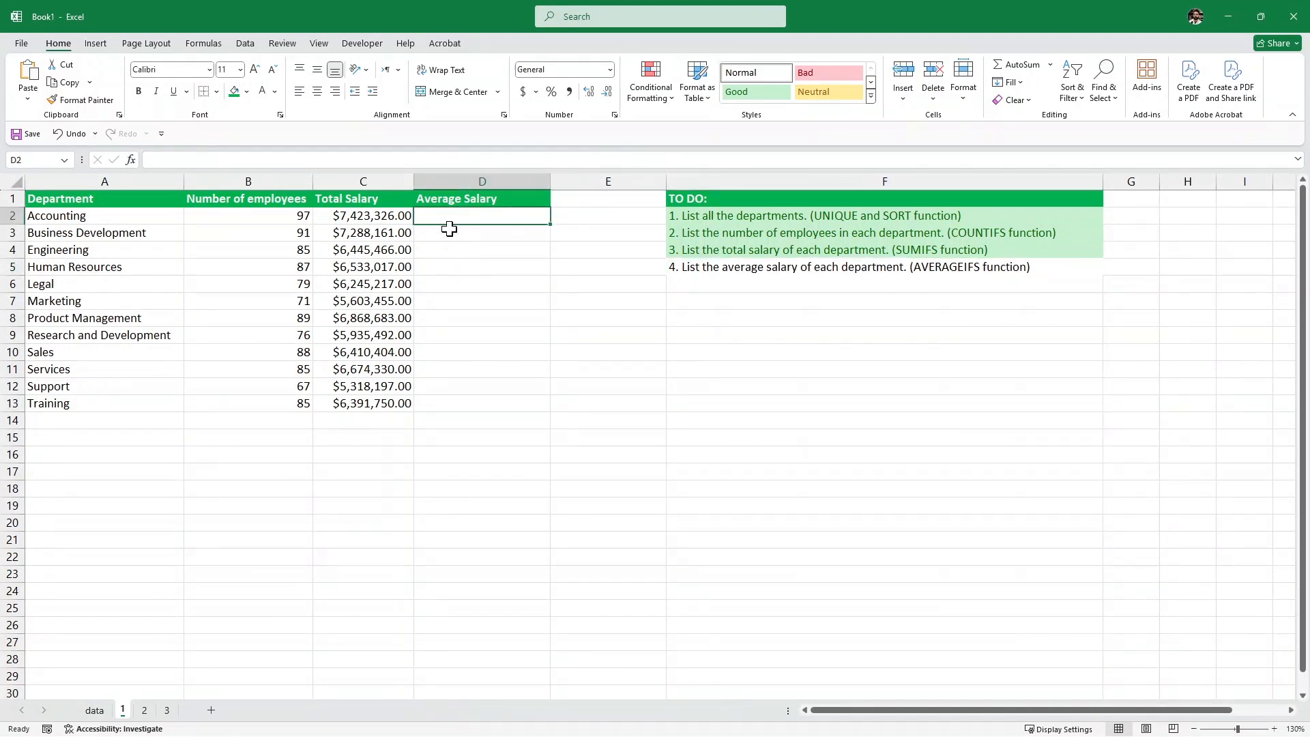
type("=")
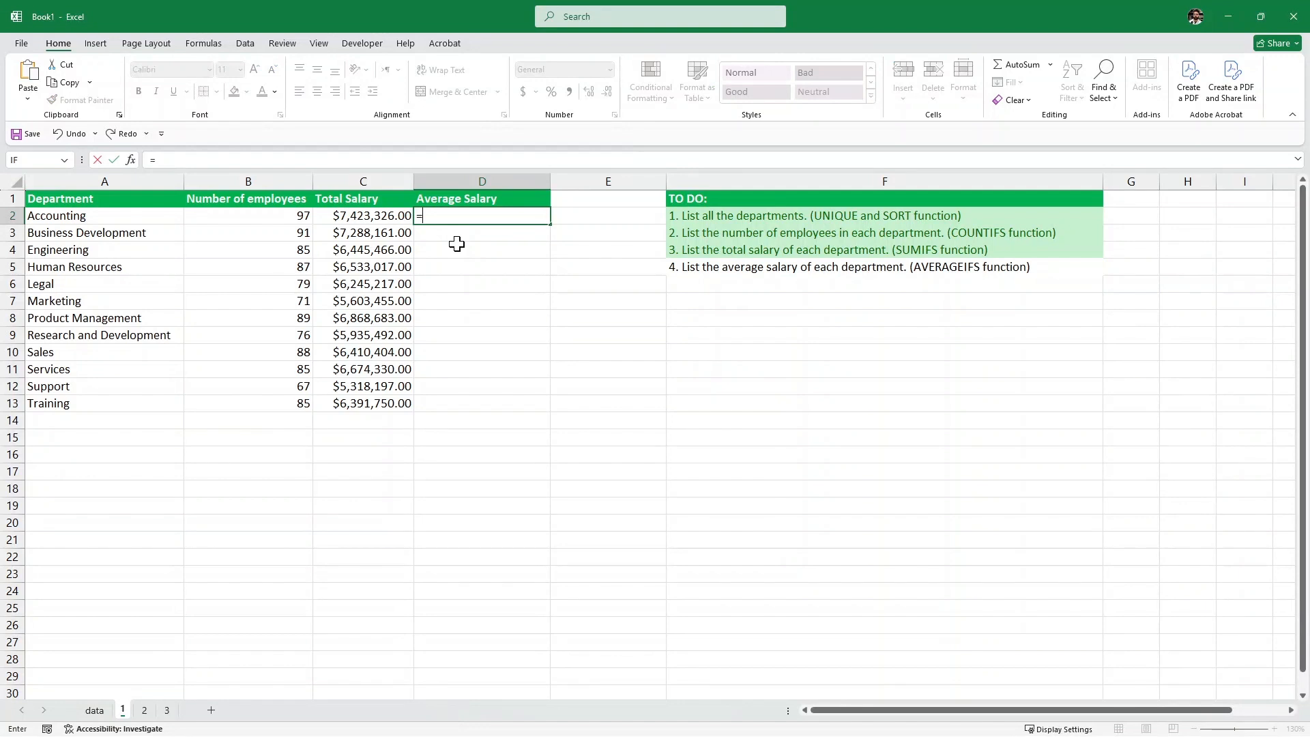
type("AVERAGEIFS(")
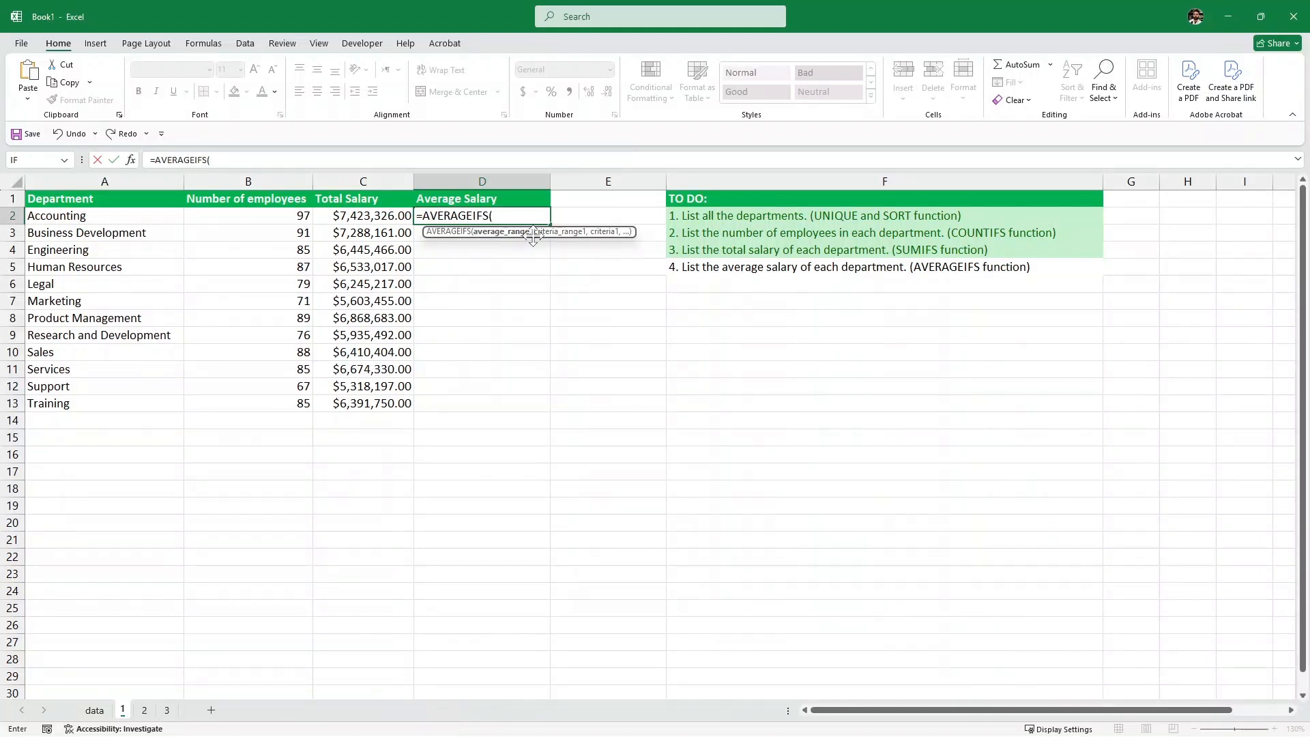
type("data")
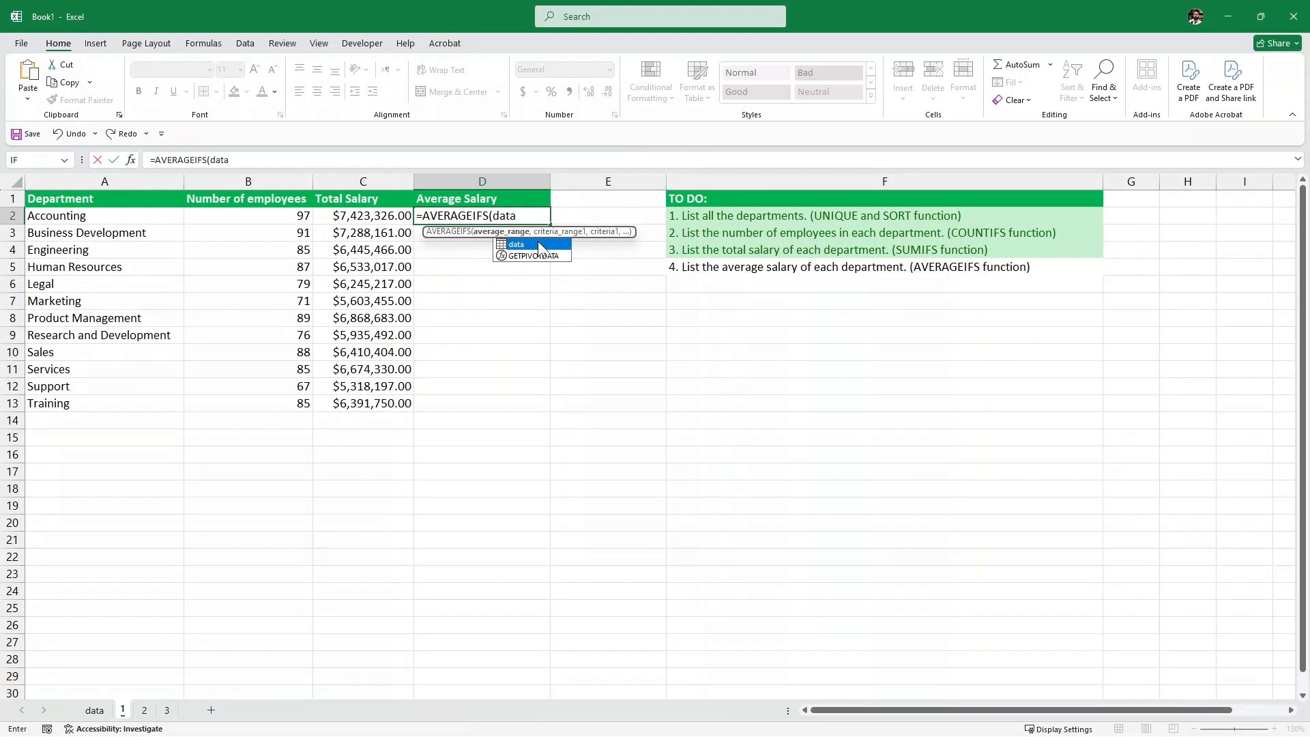
type("[Salary")
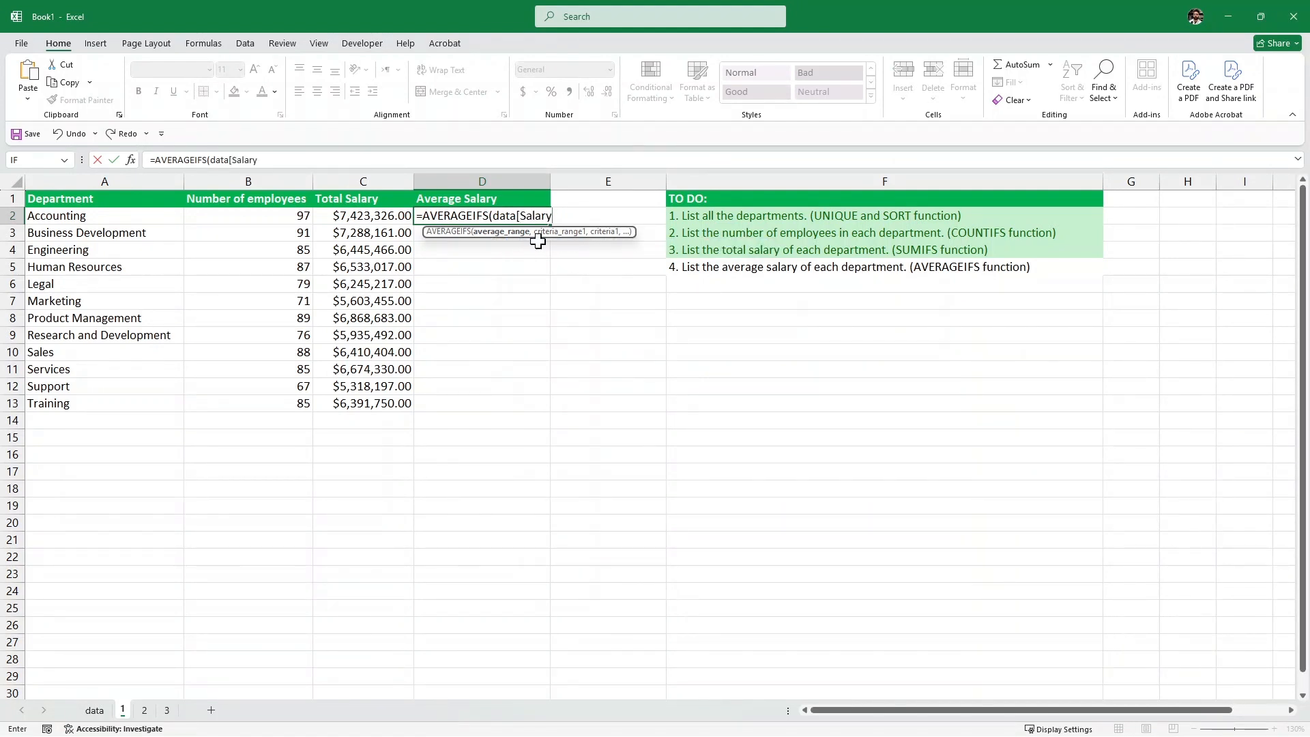
Complete the D2 formula with data[Department] as criteria range and the department list as criteria: =AVERAGEIFS(data[Salary],data[Department],A2#)
type("],")
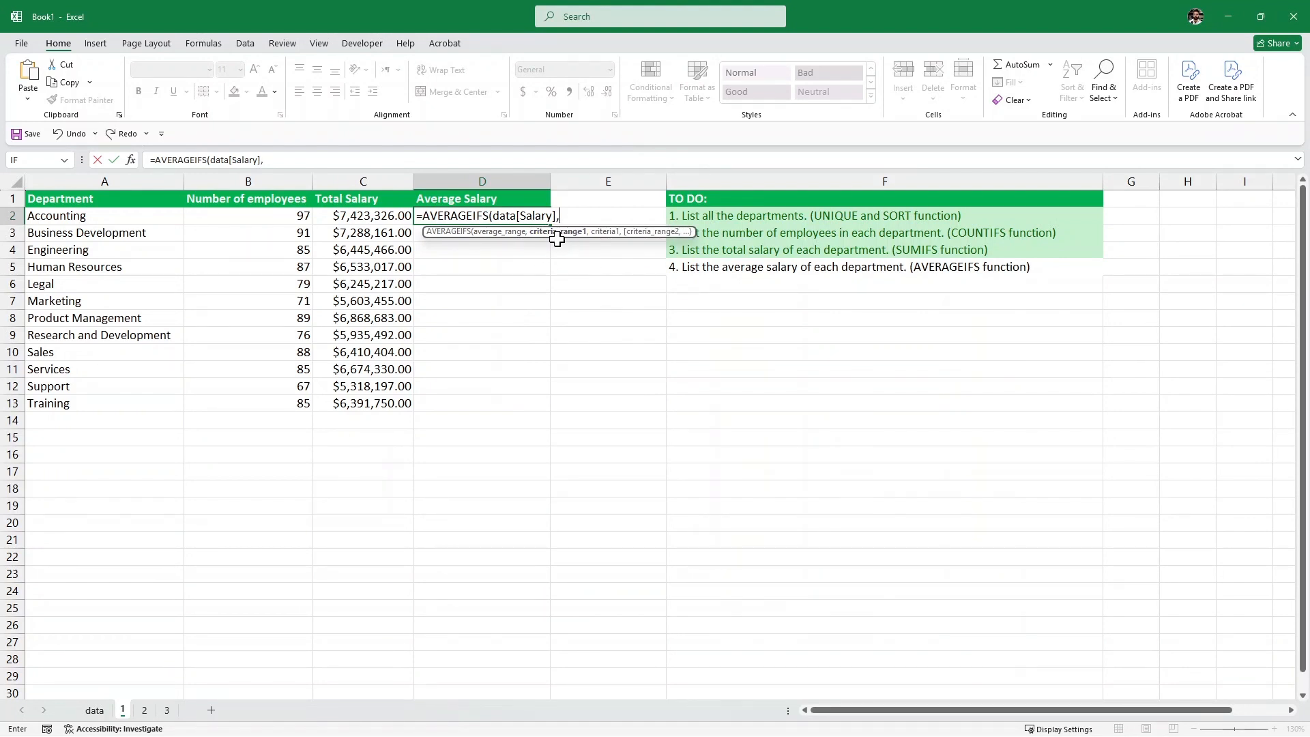
type("data")
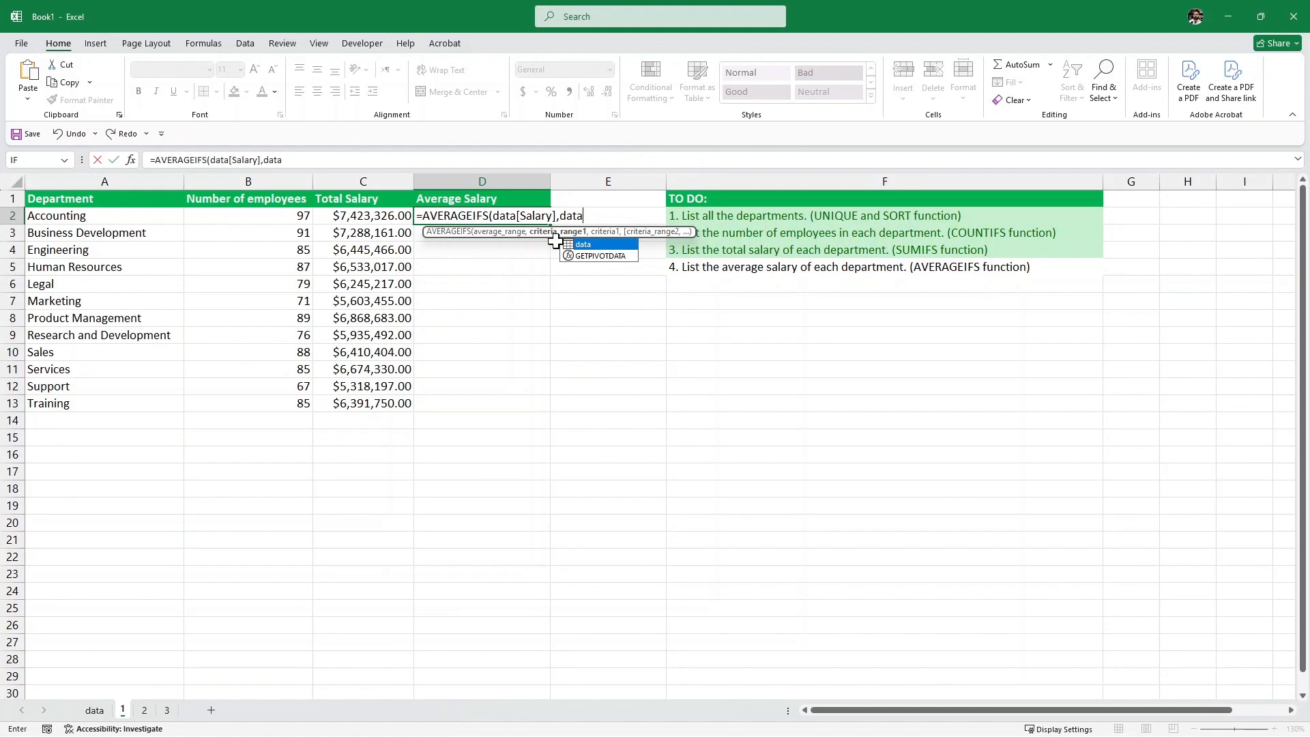
type("[Depa")
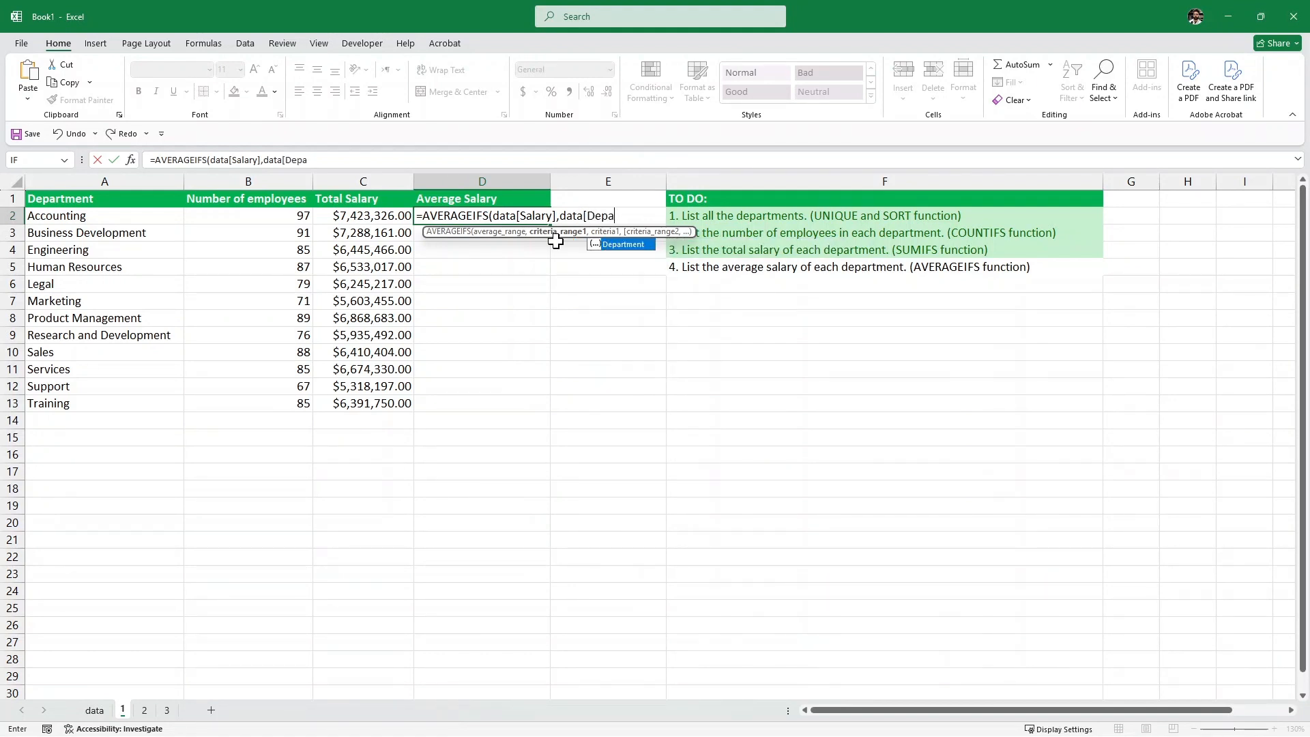
key("Tab")
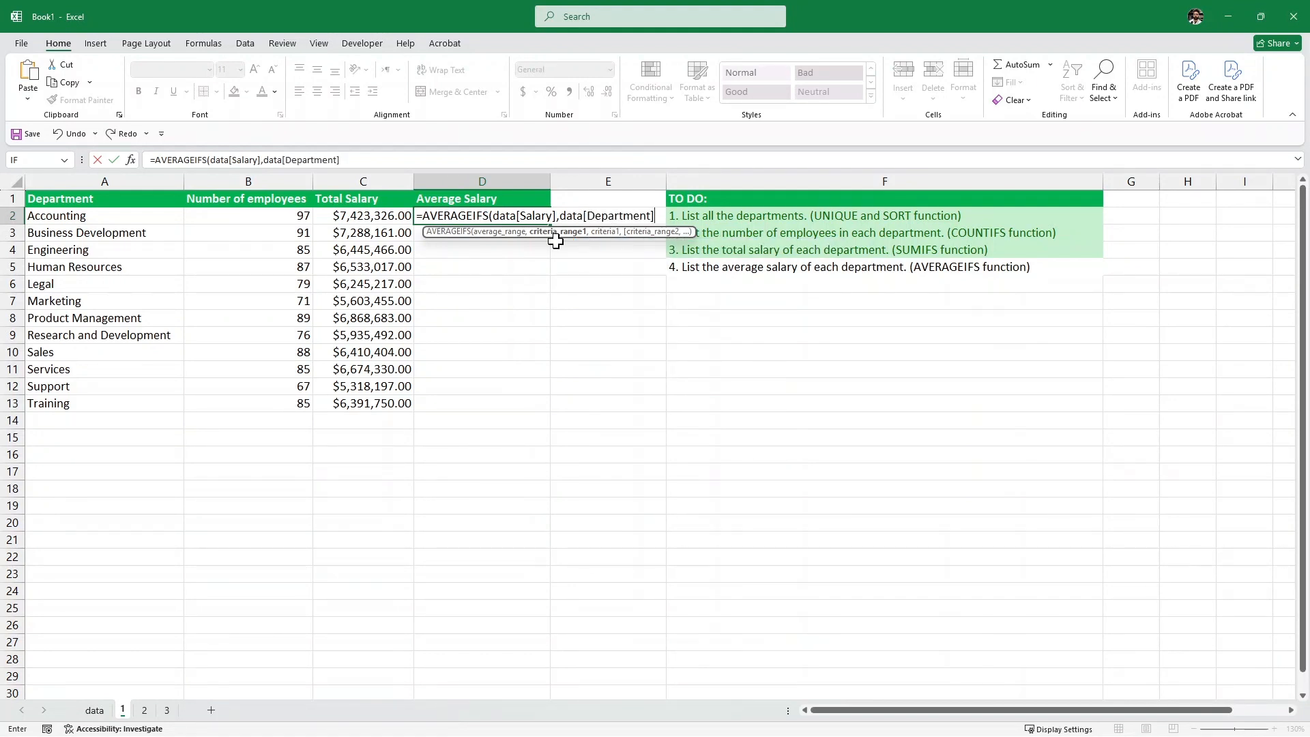
type(",")
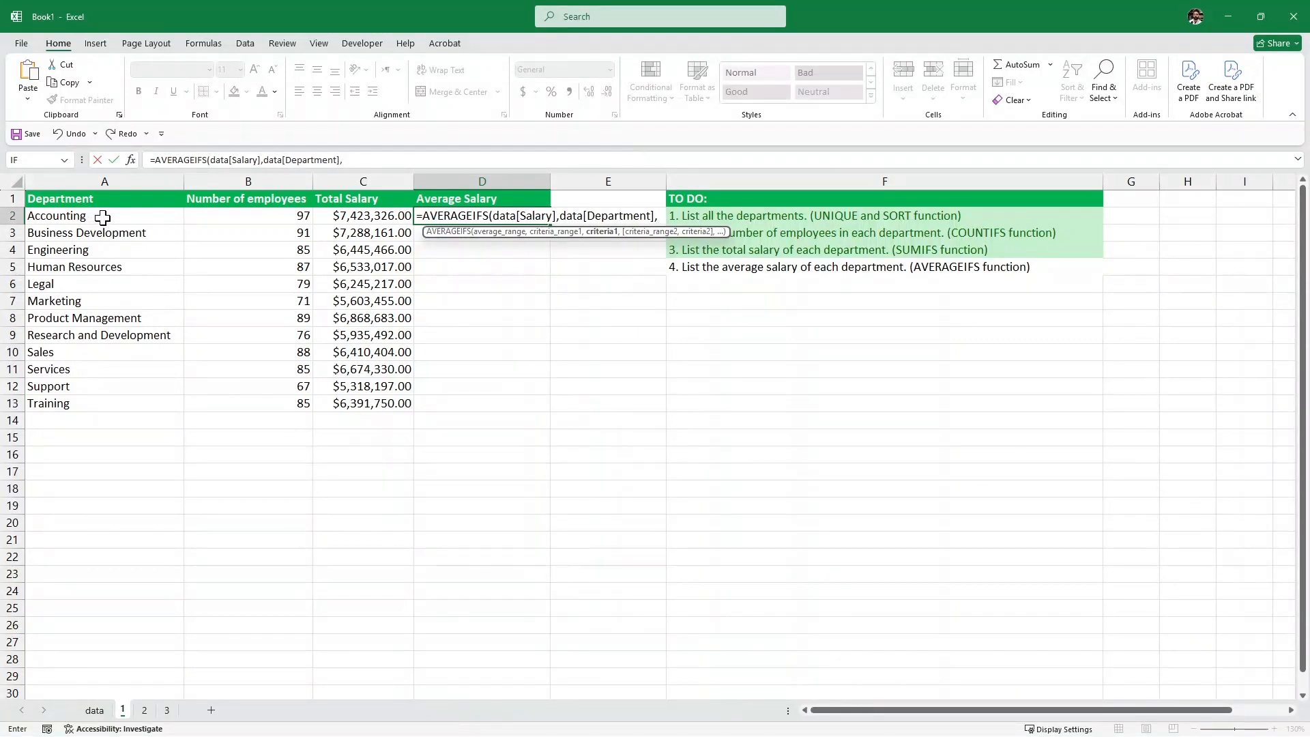
left_click_drag(121, 217, 91, 406)
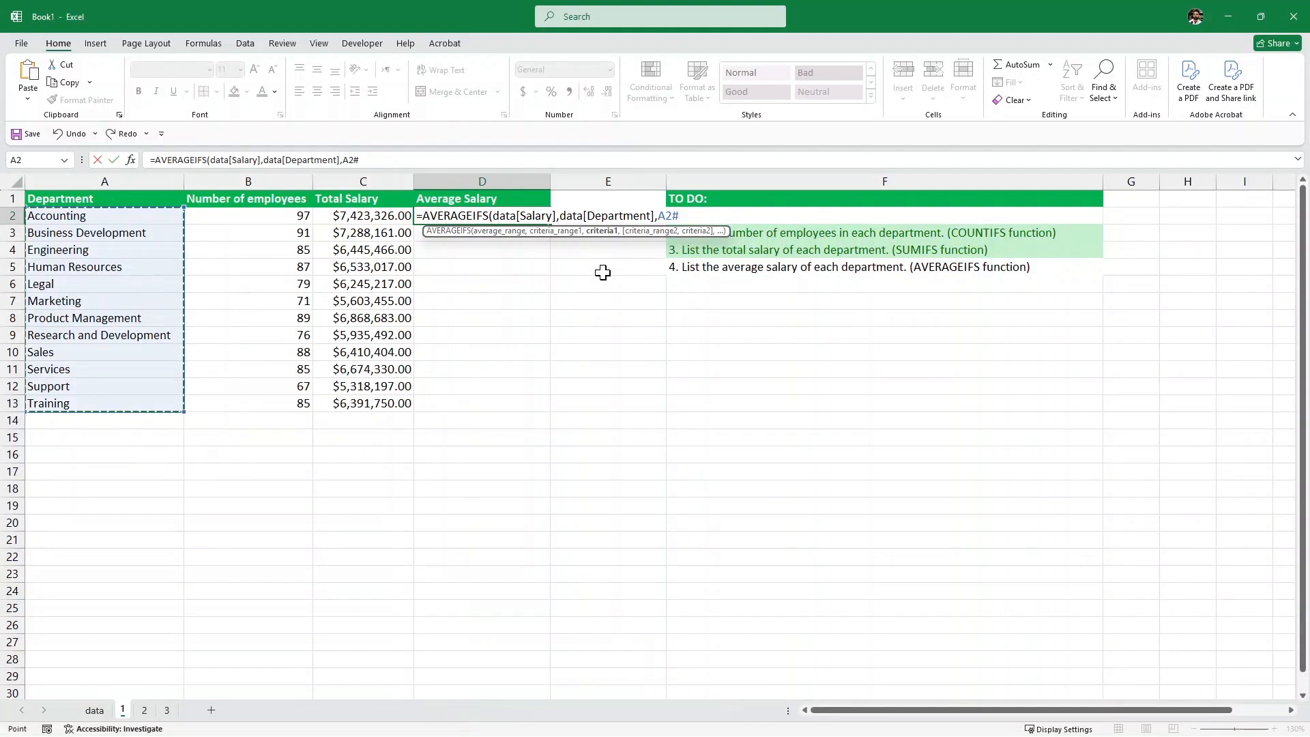
type(")")
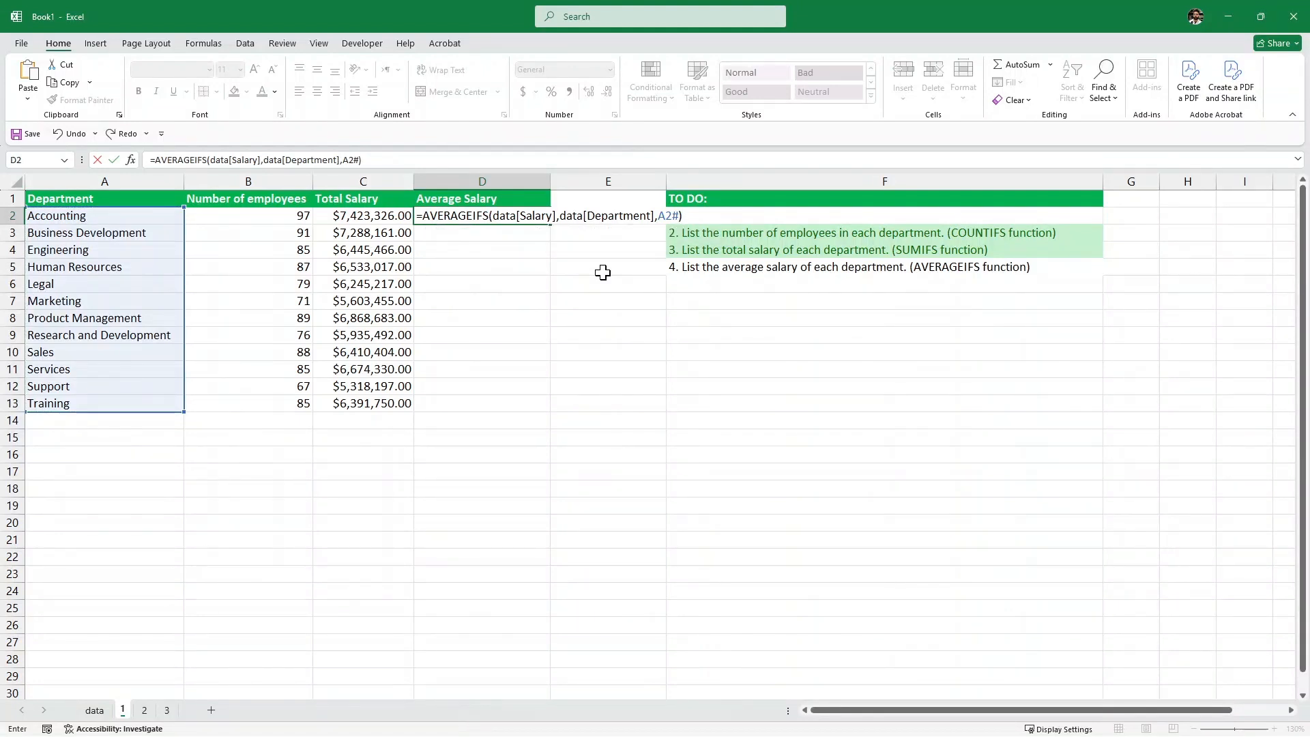
key("Return")
Format the average salaries in D2:D13 as Currency with no decimal places
left_click(503, 215)
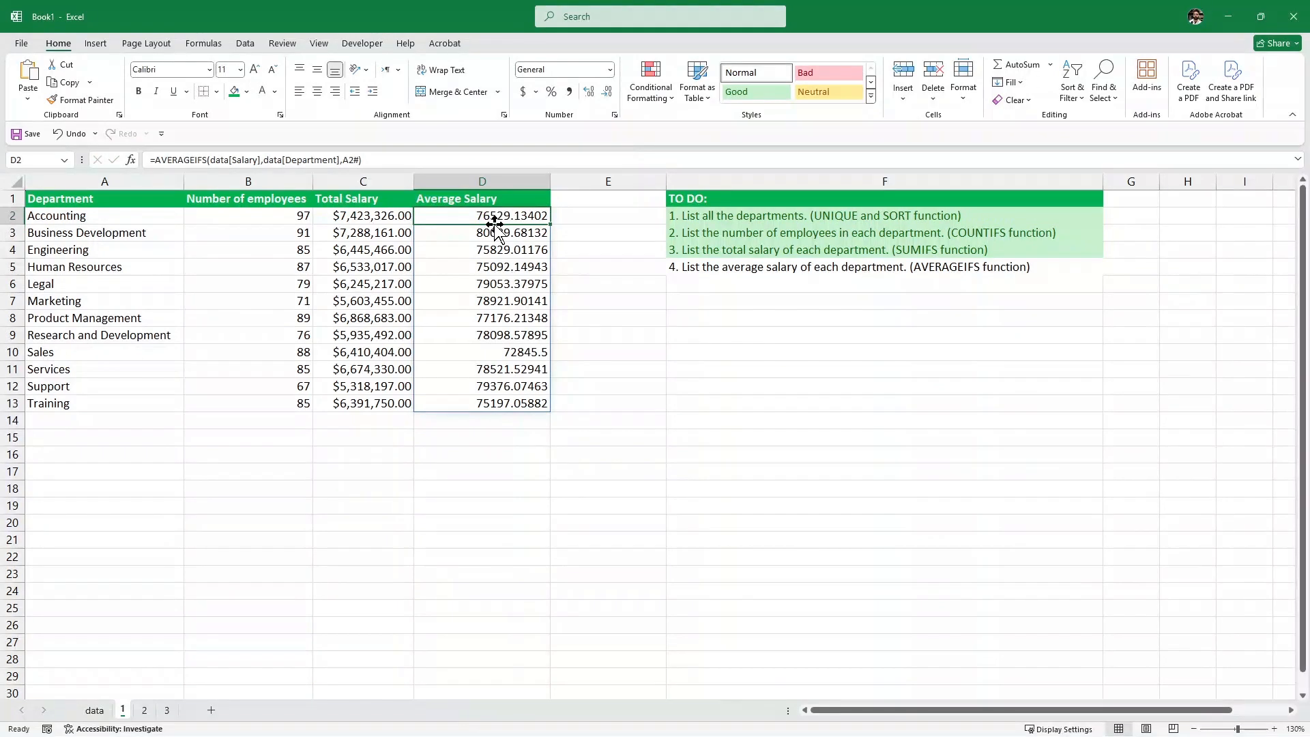
left_click_drag(529, 216, 516, 407)
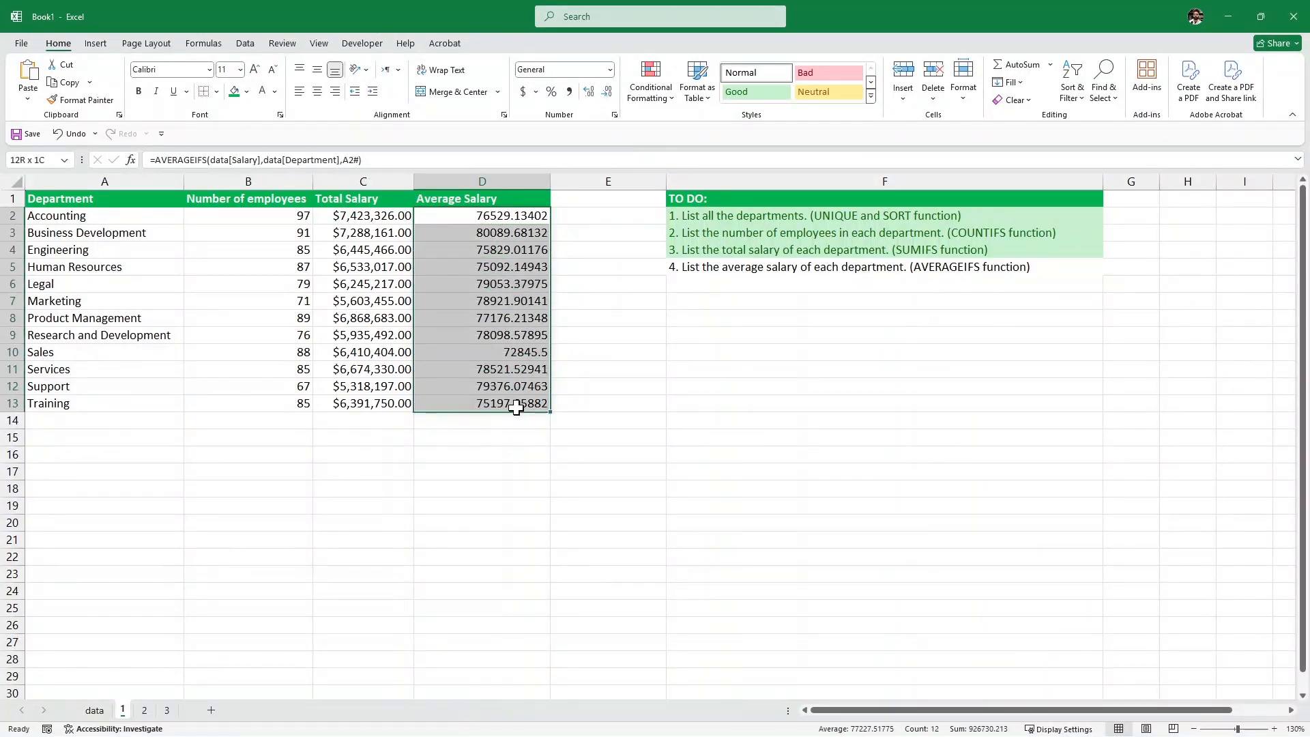
left_click(610, 70)
left_click(597, 179)
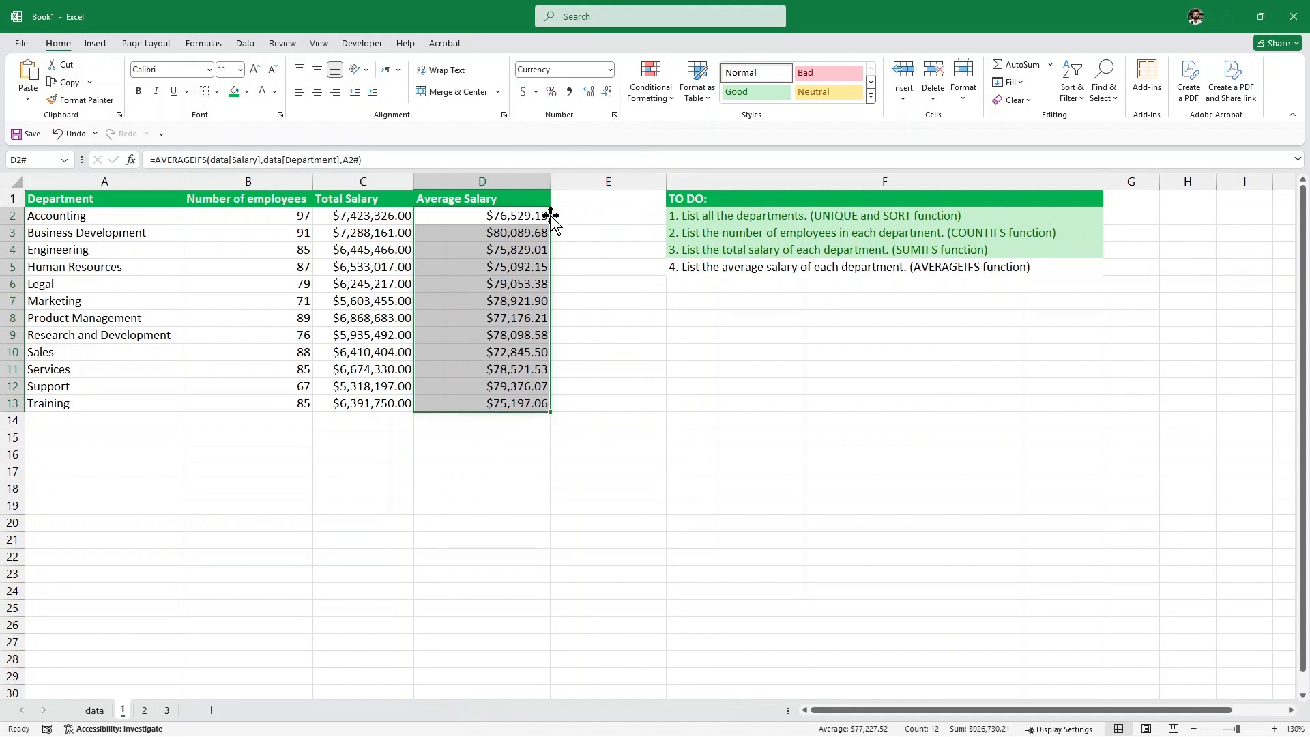
left_click(607, 95)
left_click(607, 95)
left_click(566, 221)
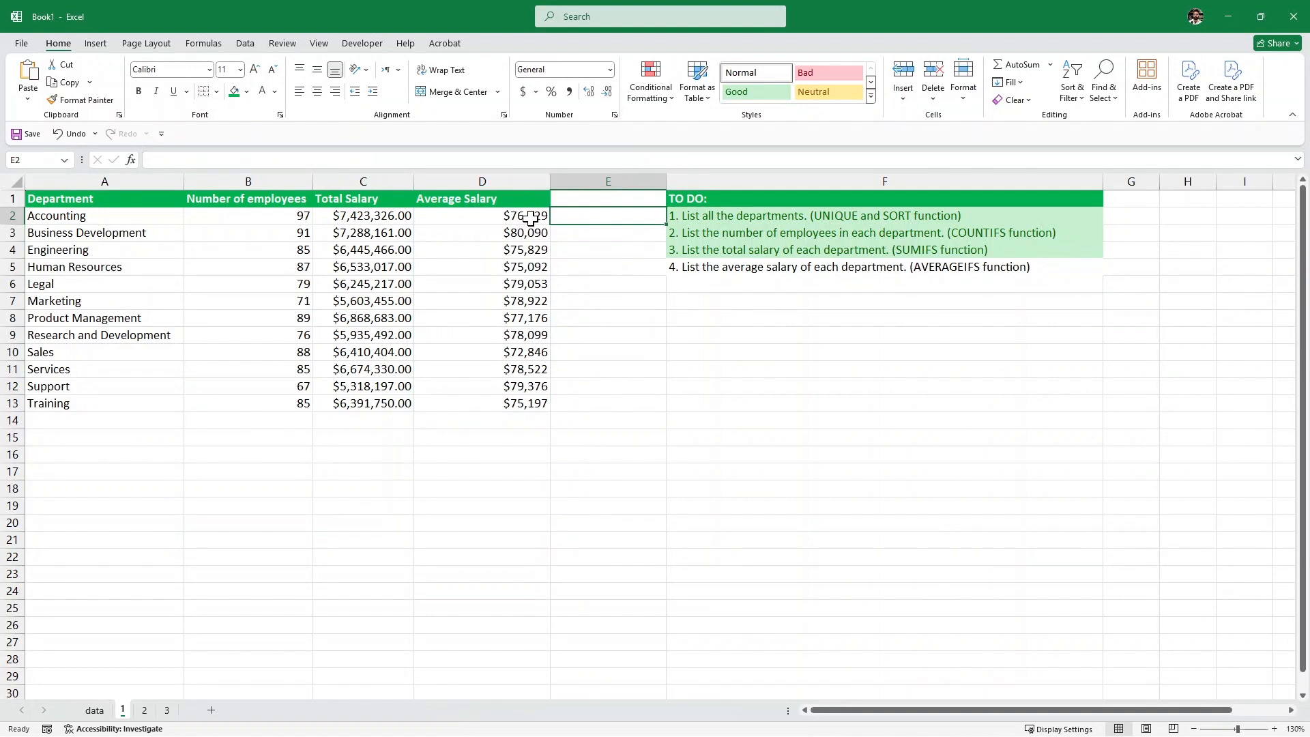
Check the average salary cells and mark the fourth to-do item in F5 as done with the Good cell style
key("Left")
key("Down")
key("Down")
left_click(524, 216)
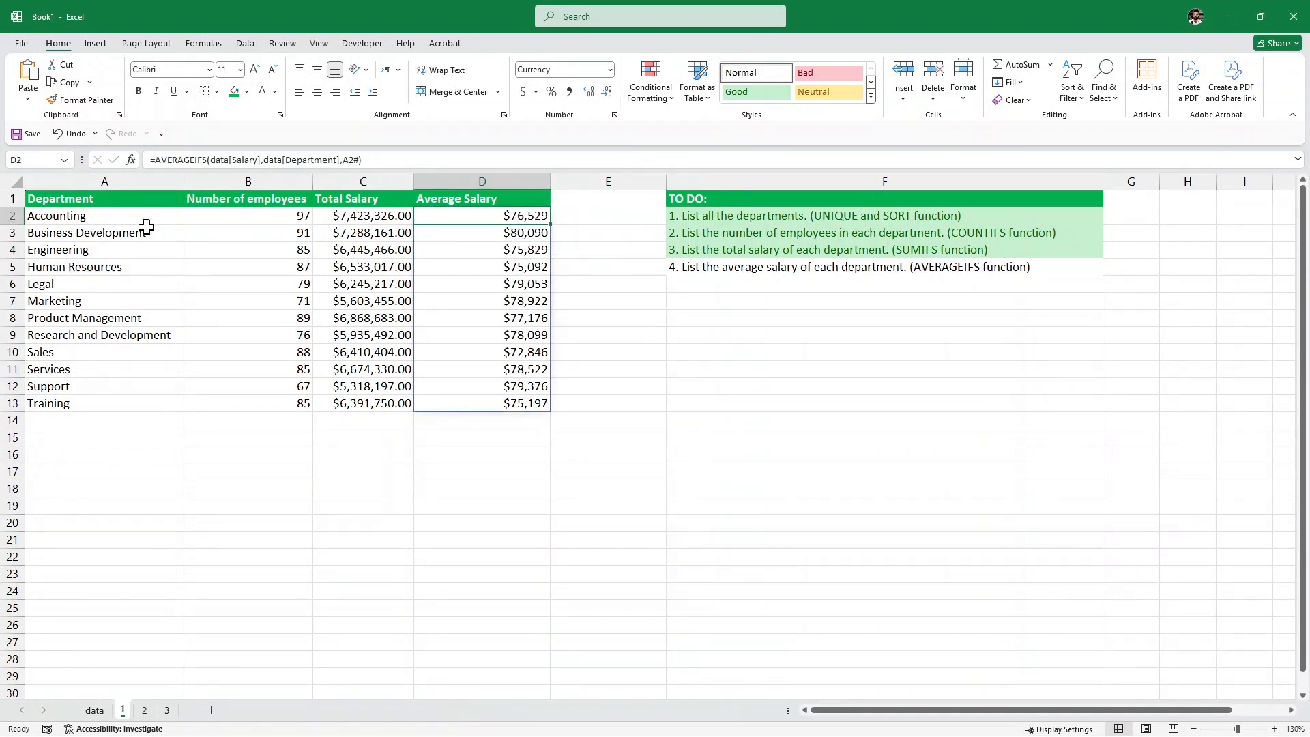
left_click(490, 233)
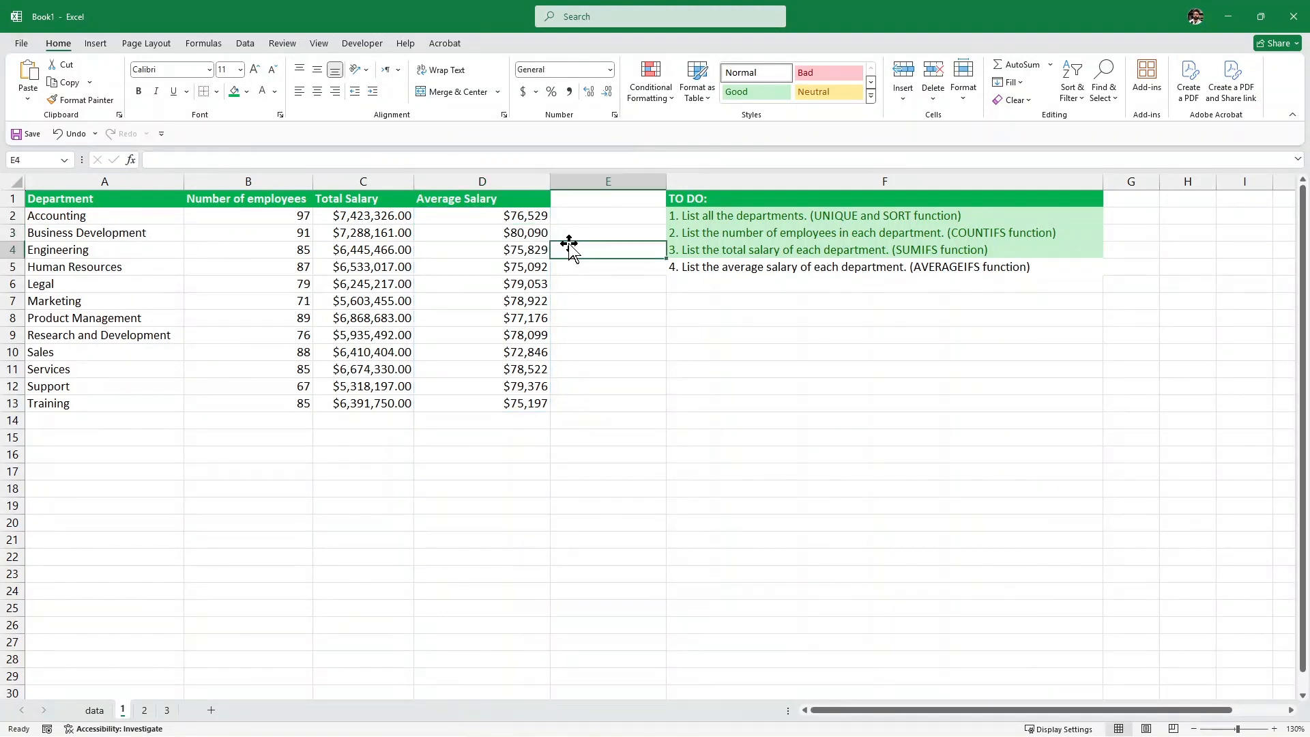
left_click(764, 267)
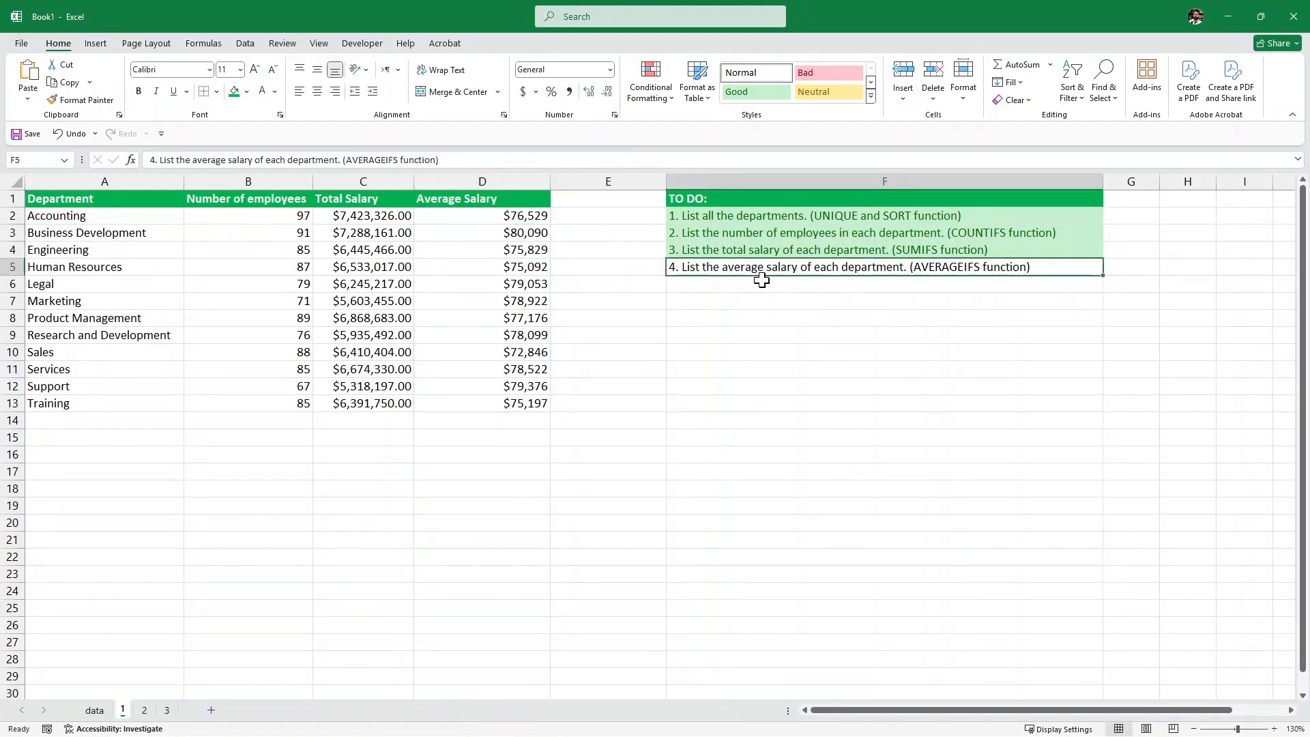
left_click(756, 92)
left_click(644, 290)
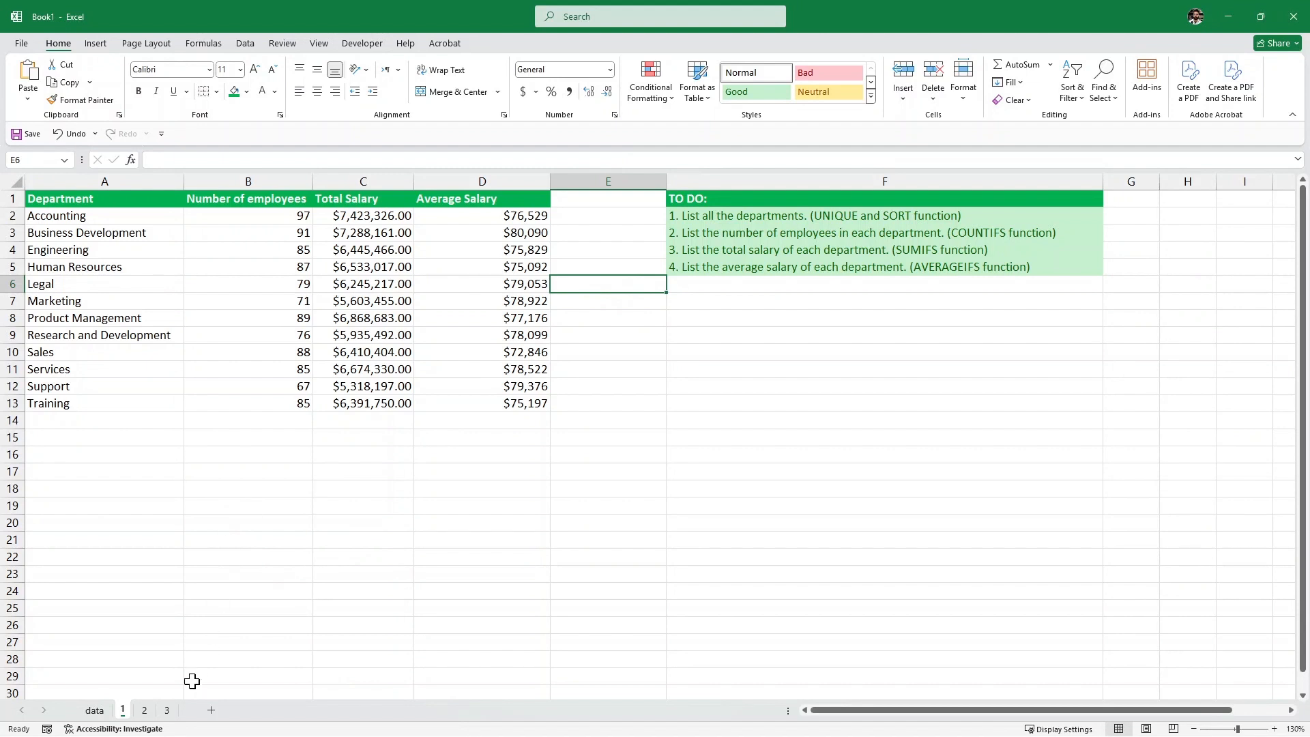
Read the to-do item on sheet 2, review the employee table's headers on the data sheet, and return to sheet 2
left_click(144, 710)
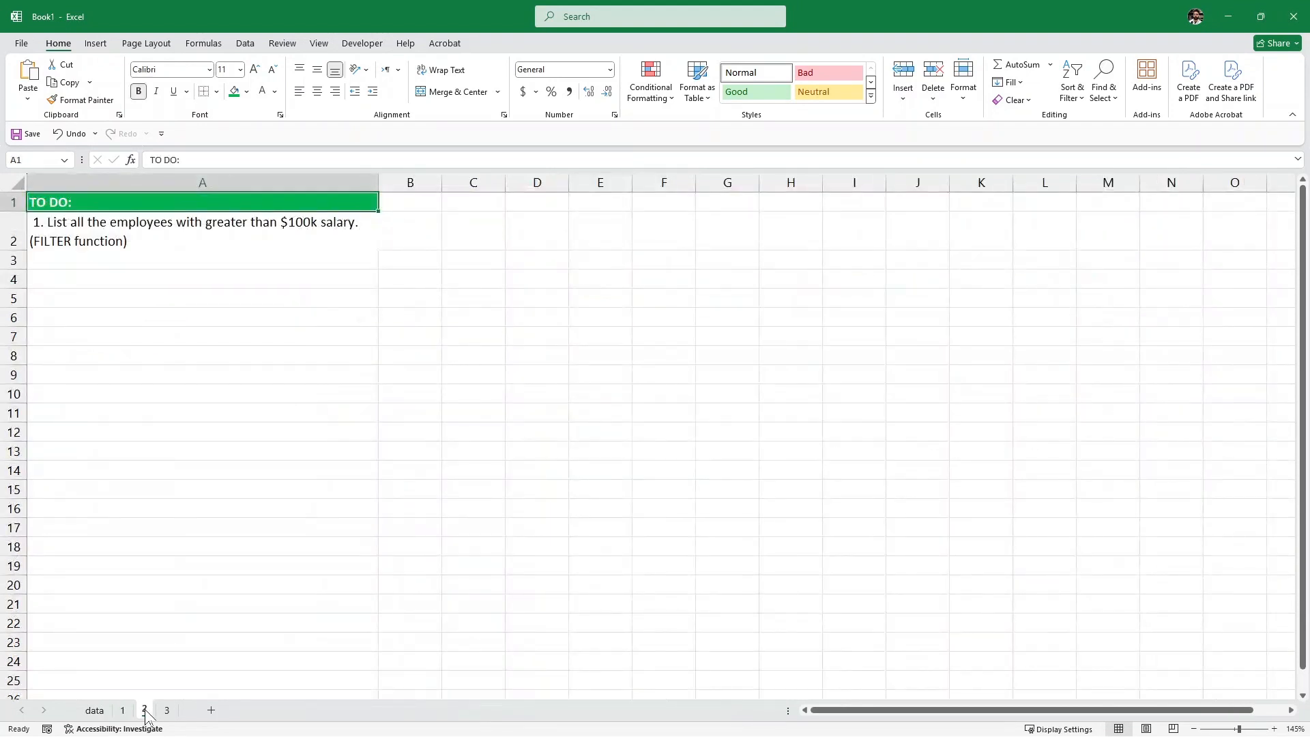
left_click(277, 239)
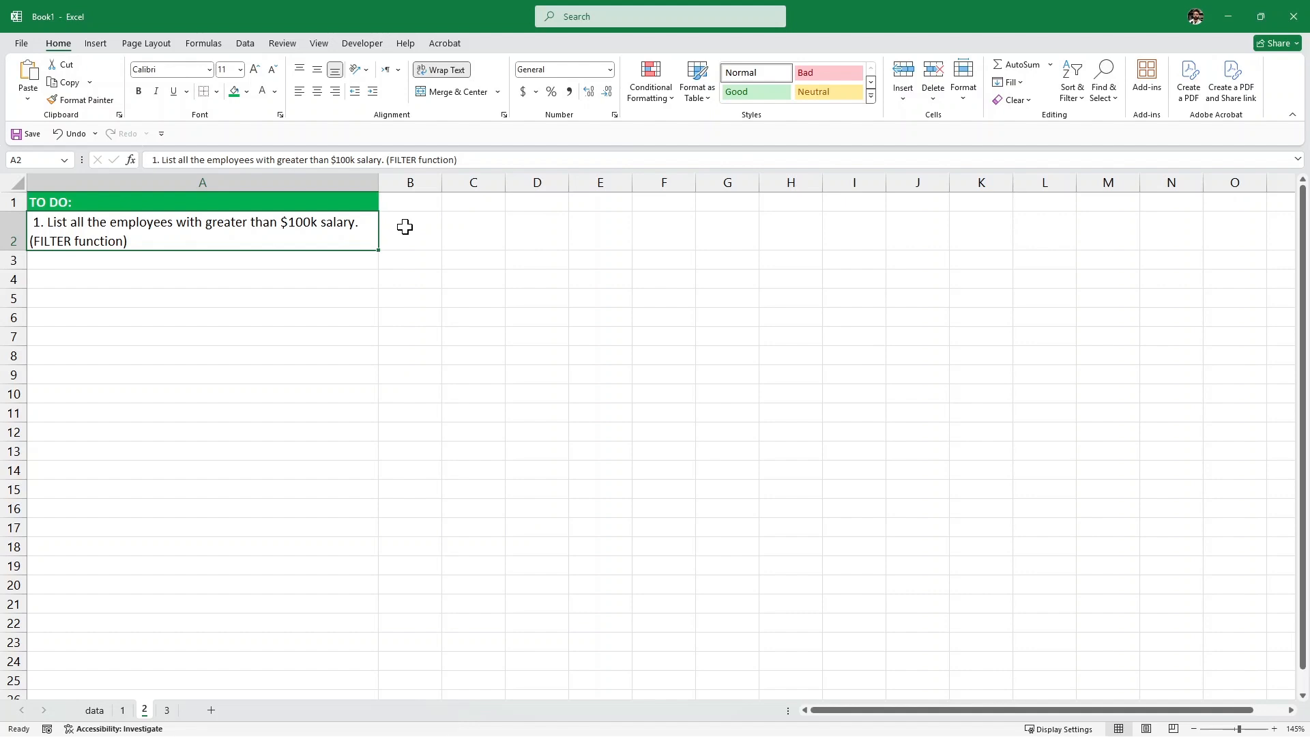
left_click(94, 710)
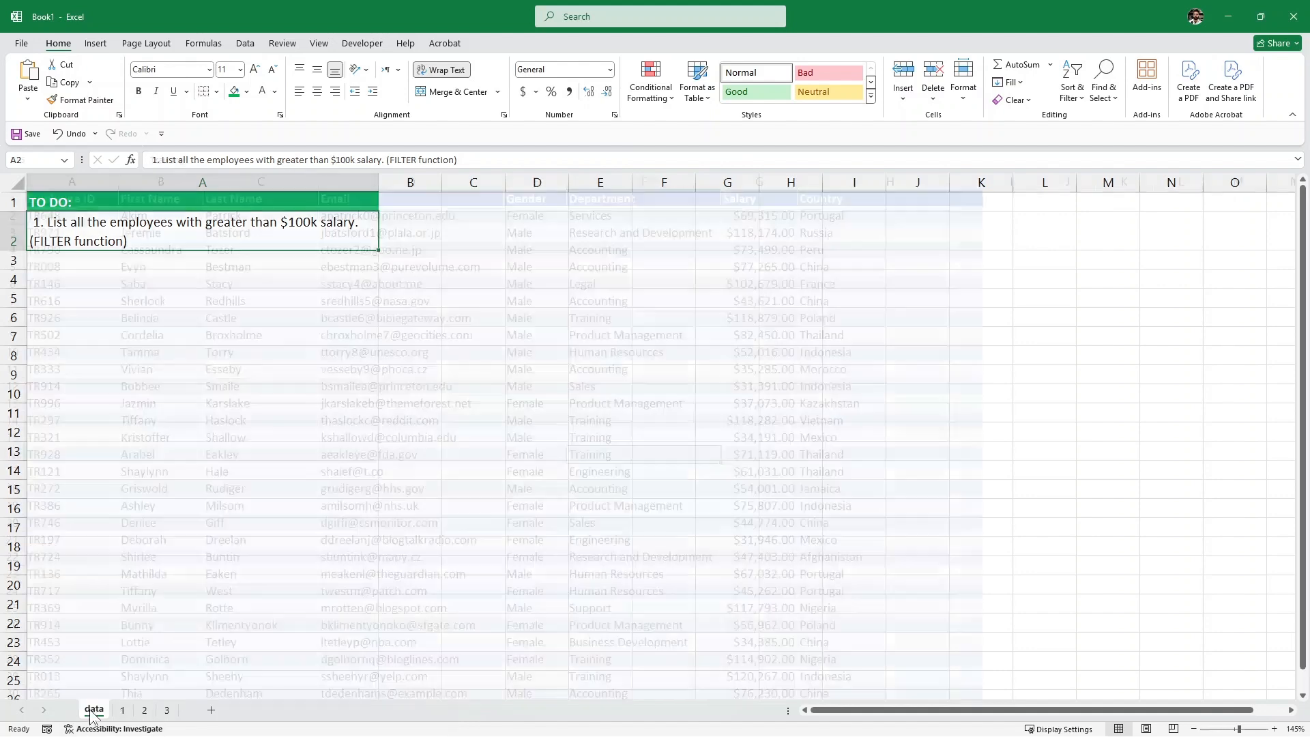
left_click_drag(50, 198, 813, 198)
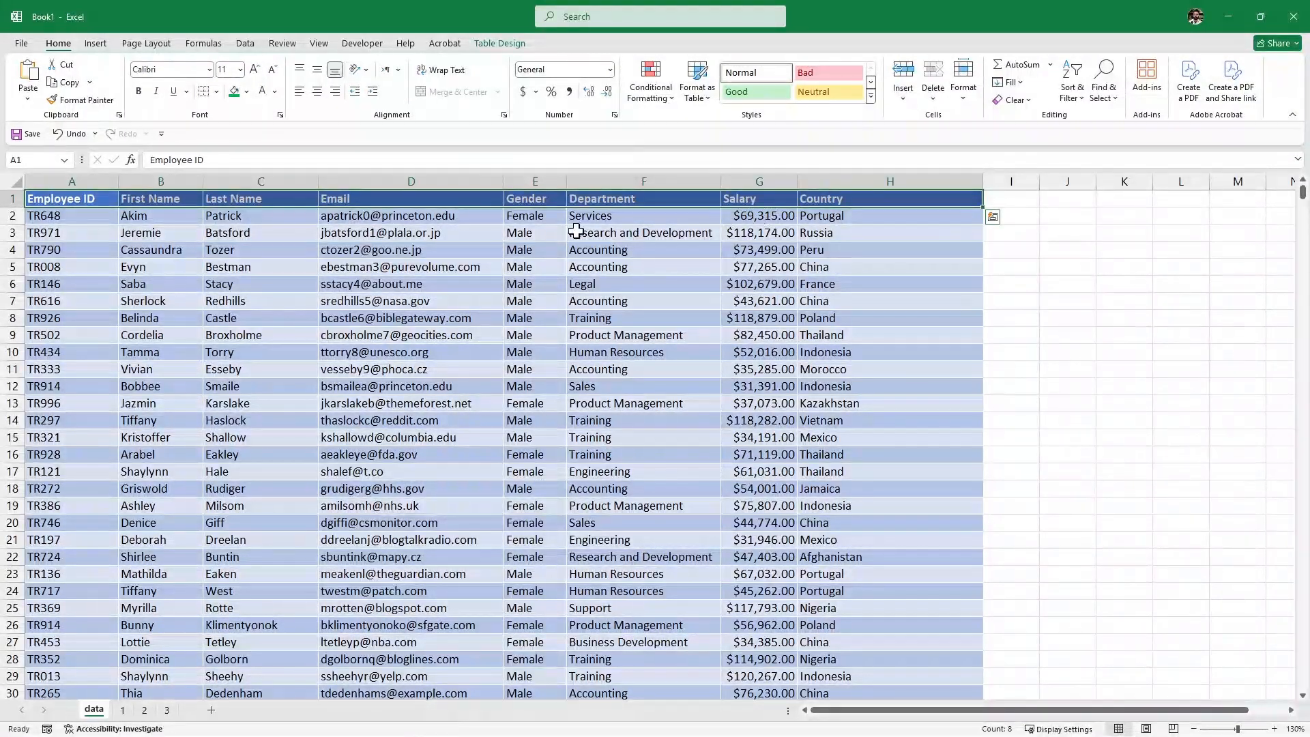
left_click(90, 218)
left_click(145, 711)
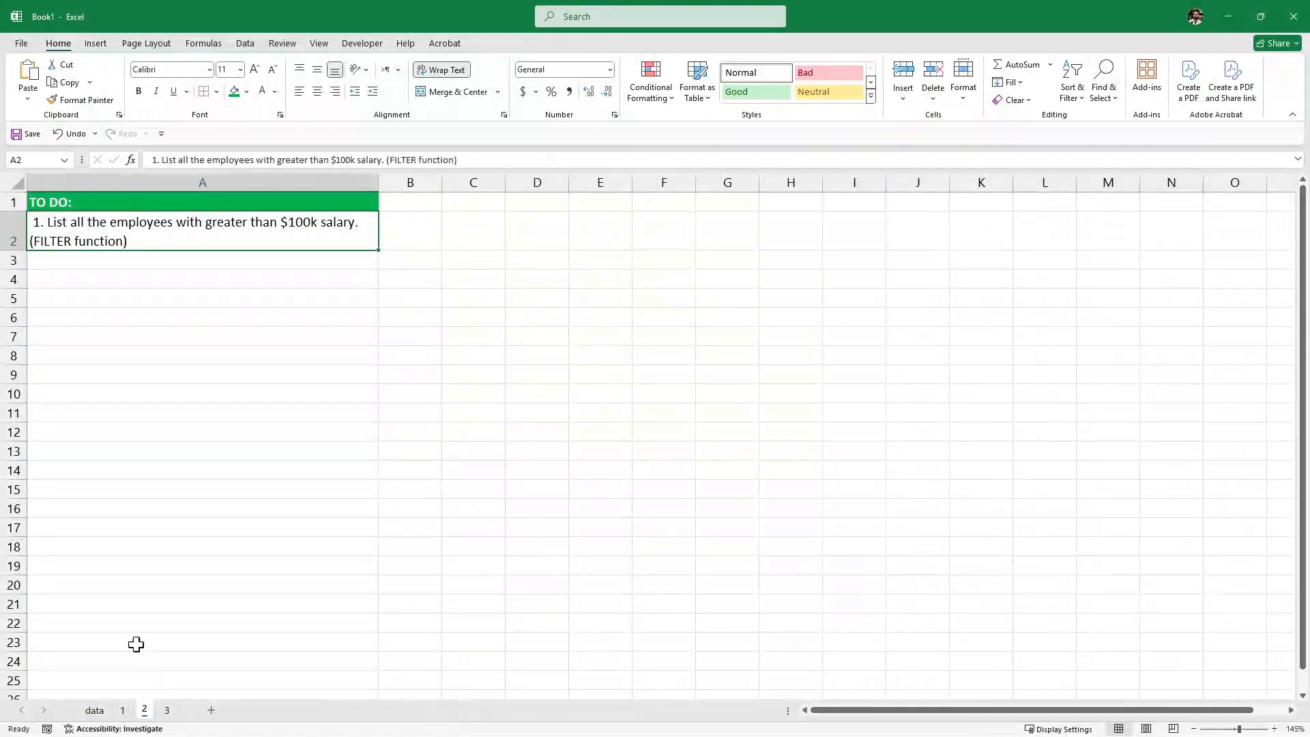
Bring the employee table's column headers into sheet 2 from C3 with the formula =data[#Headers]
left_click(471, 263)
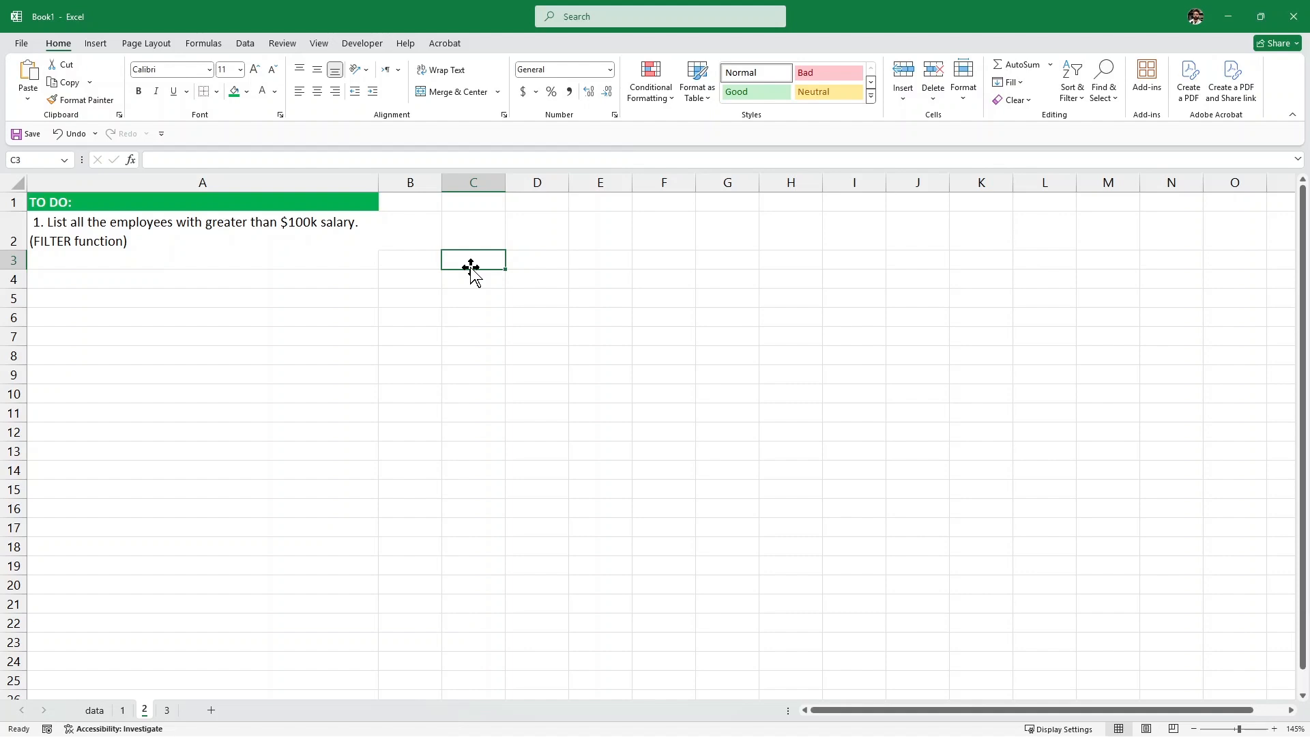
type("=")
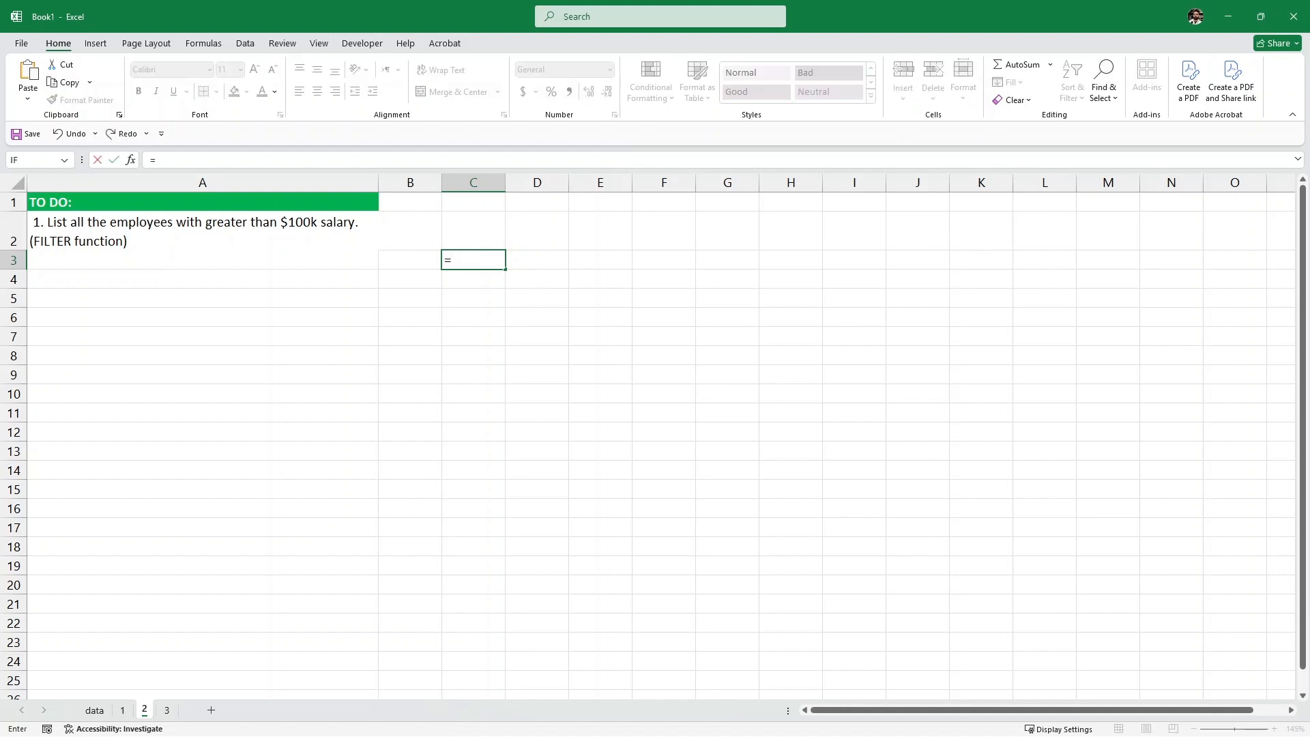
type("data[")
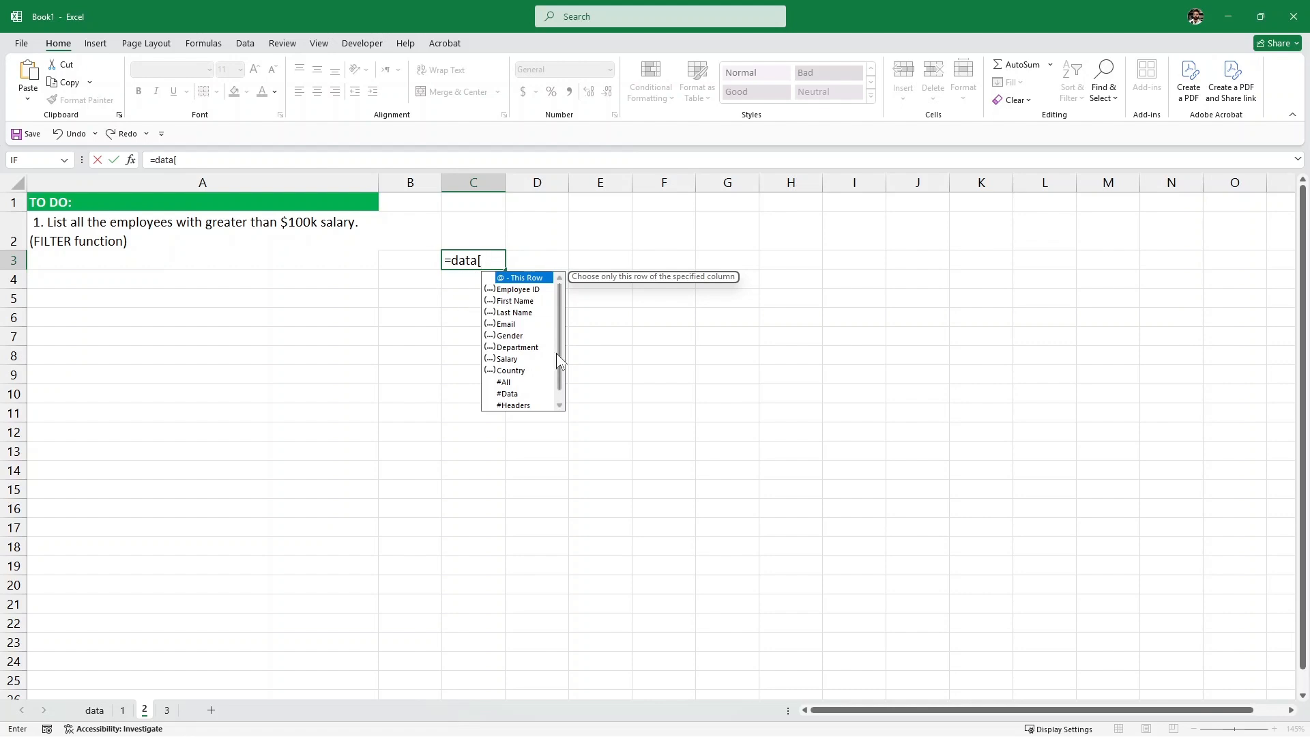
scroll(529, 374, "down", 1)
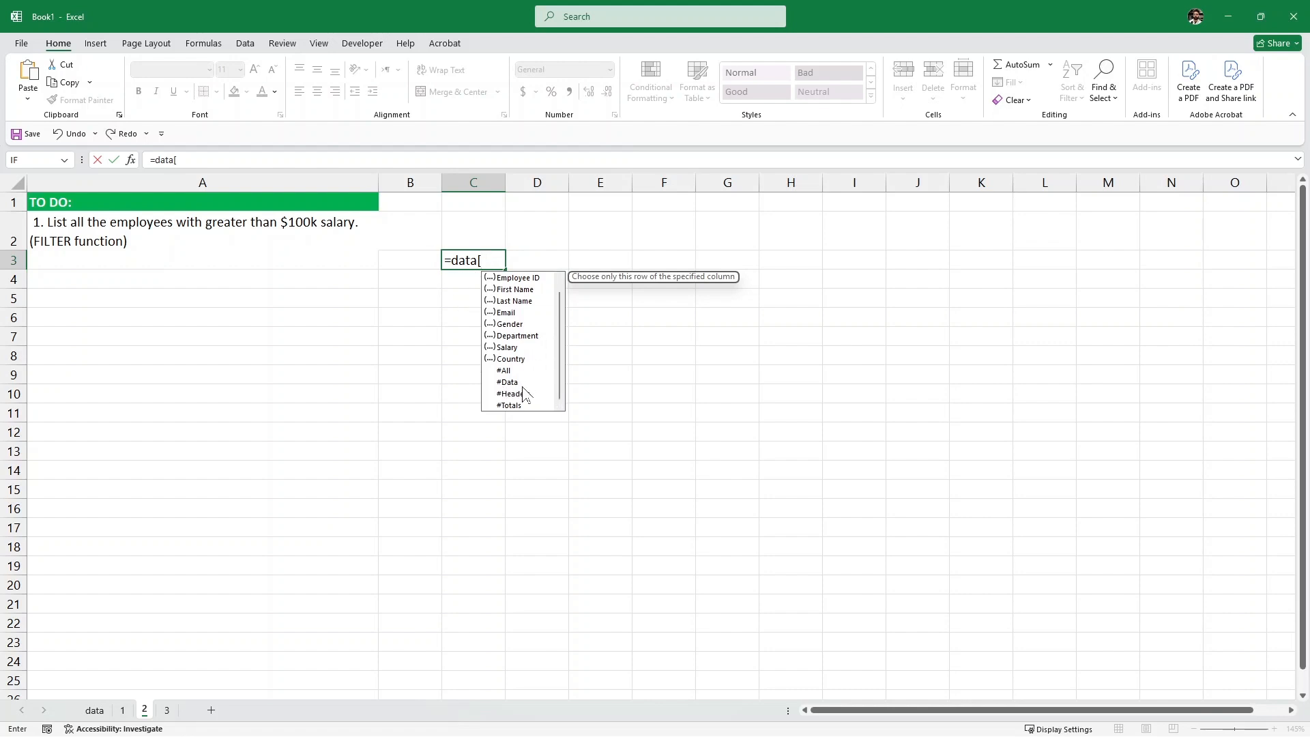
double_click(514, 393)
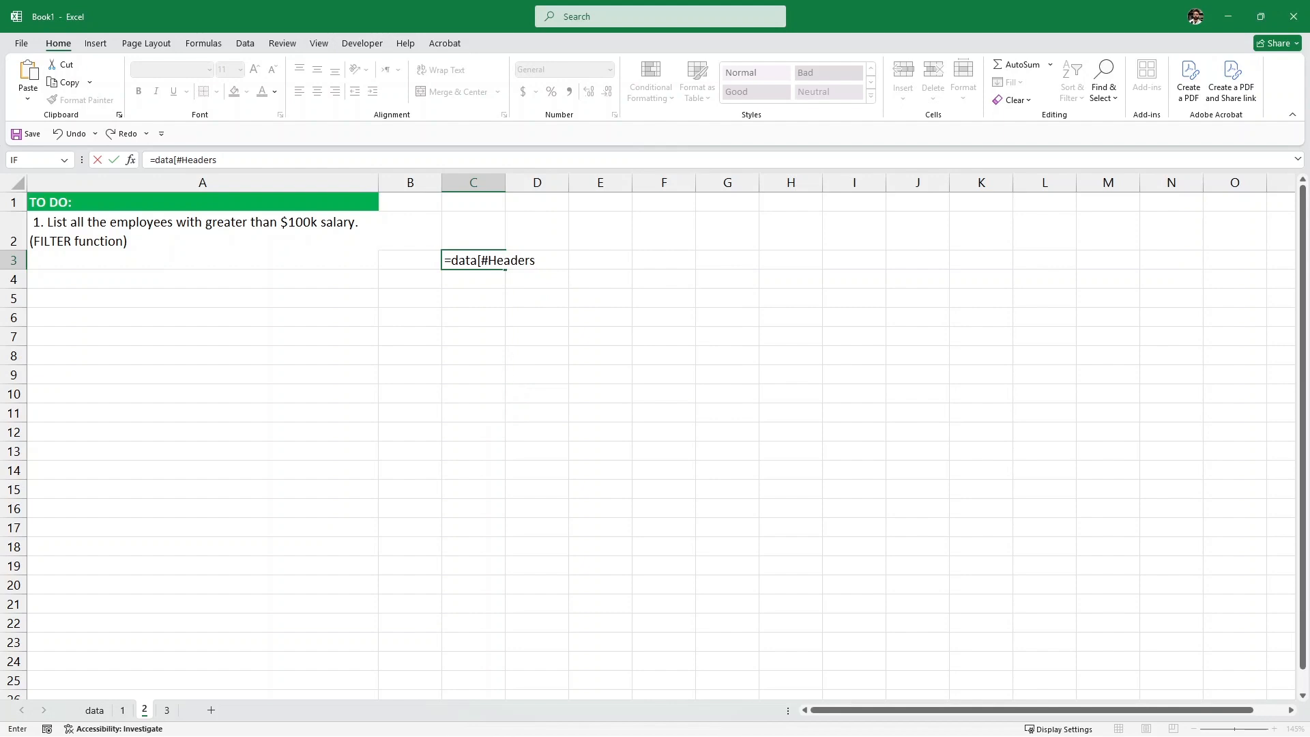
key("Return")
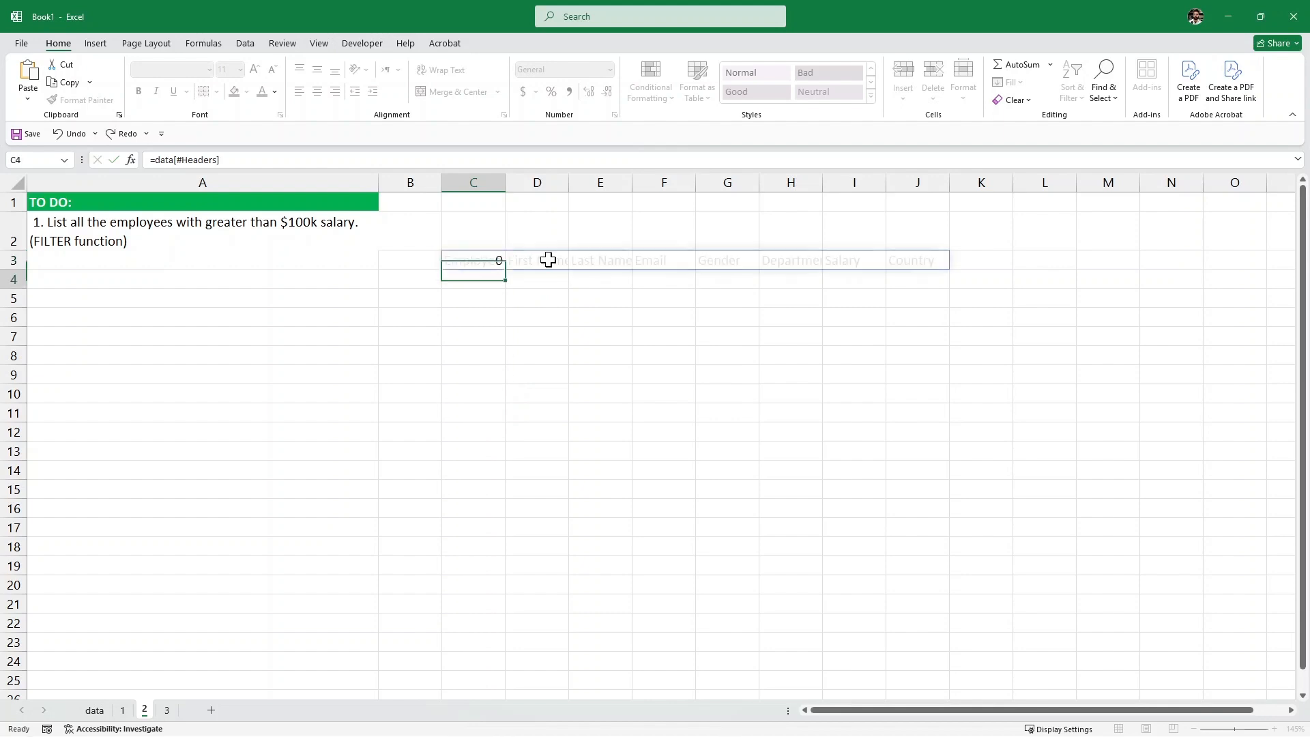
Check the header row in C3:J3 and widen columns C through J to fit the header texts
left_click_drag(479, 259, 917, 260)
left_click(918, 298)
left_click_drag(506, 182, 817, 184)
left_click_drag(880, 185, 1214, 183)
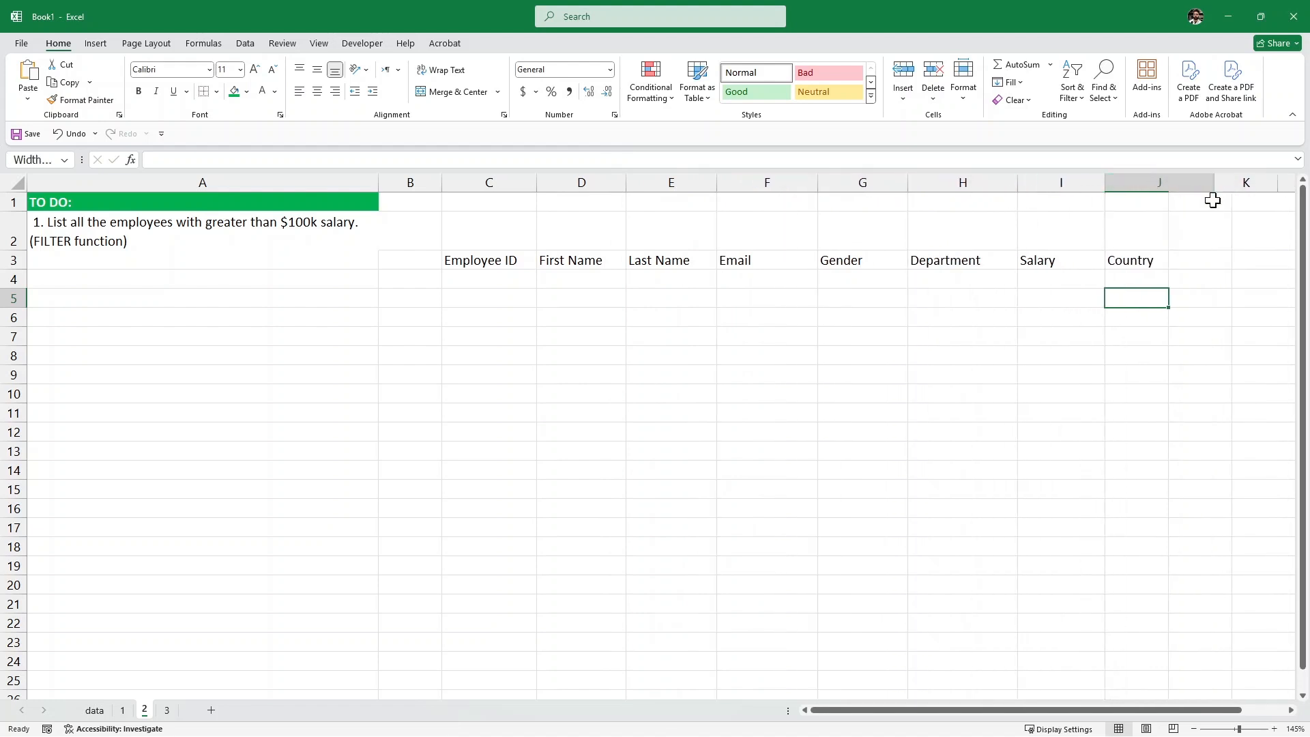
List the employees earning over $100k from C4 on sheet 2 with the formula =FILTER(data,data[Salary]>100000)
left_click(109, 239)
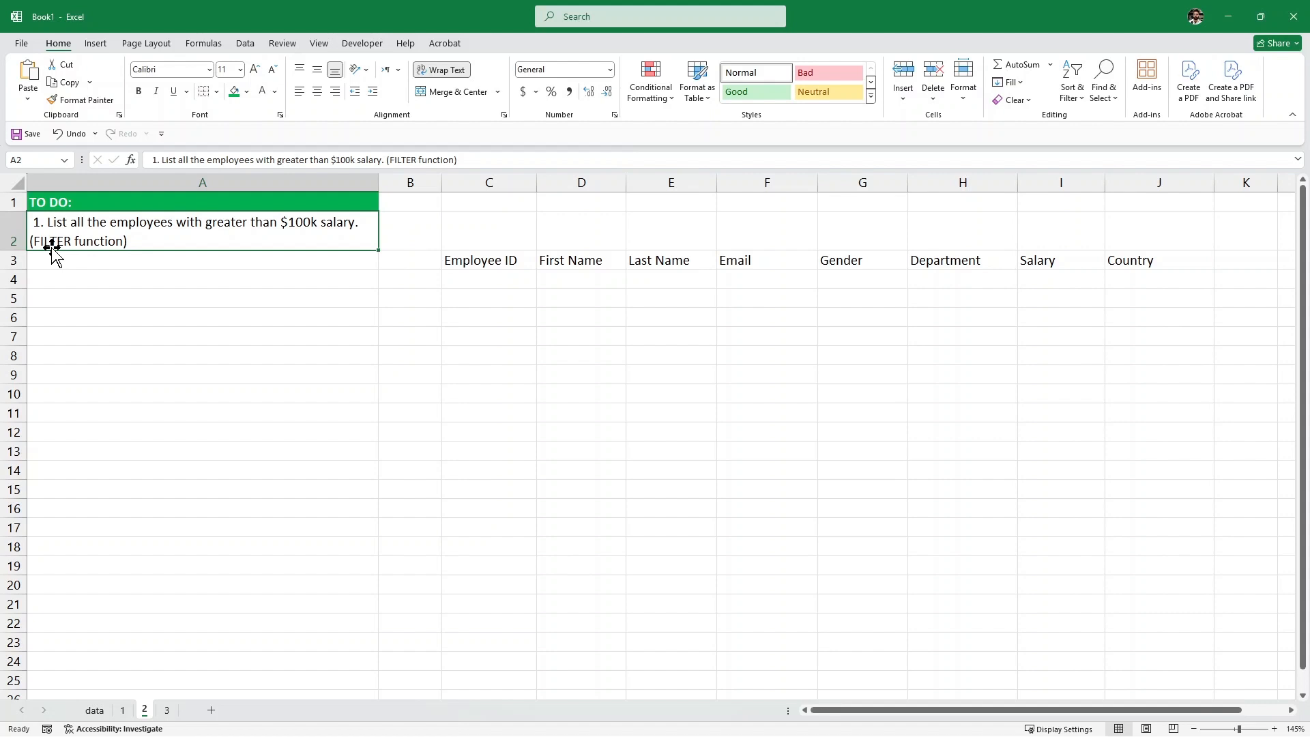
left_click(470, 279)
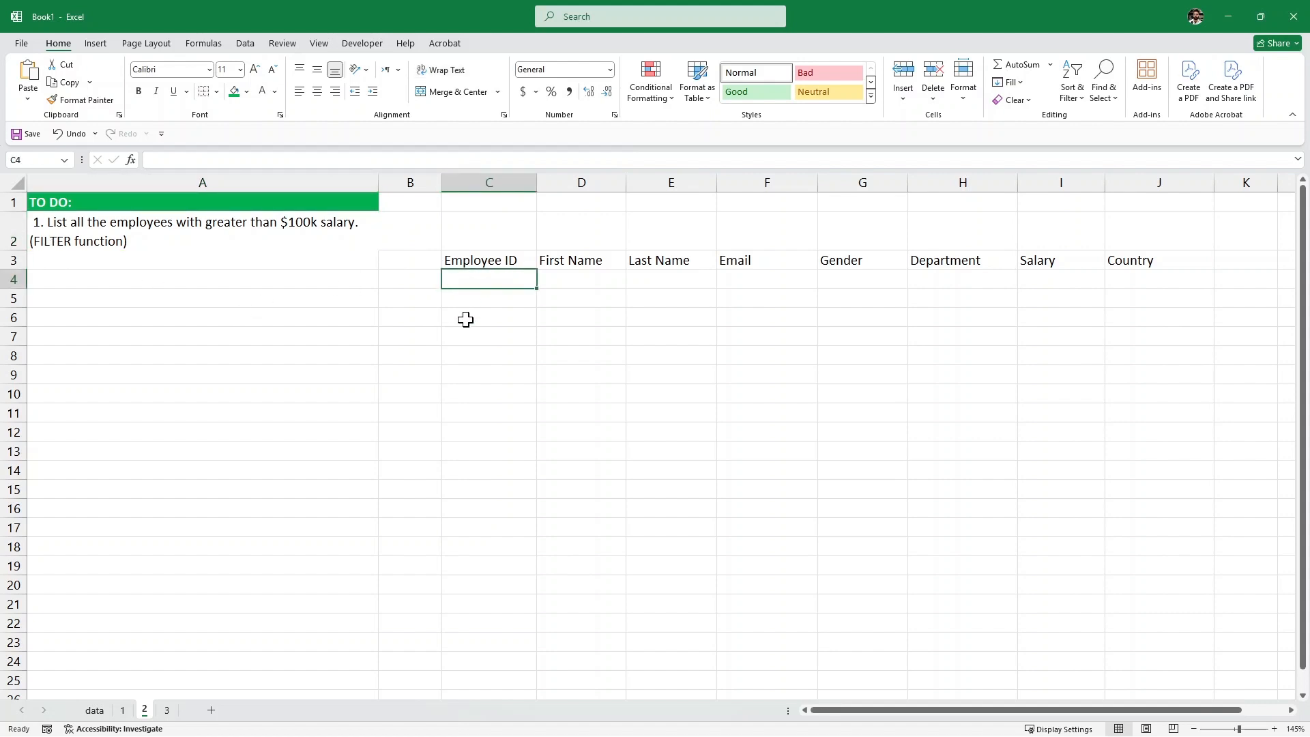
type("=")
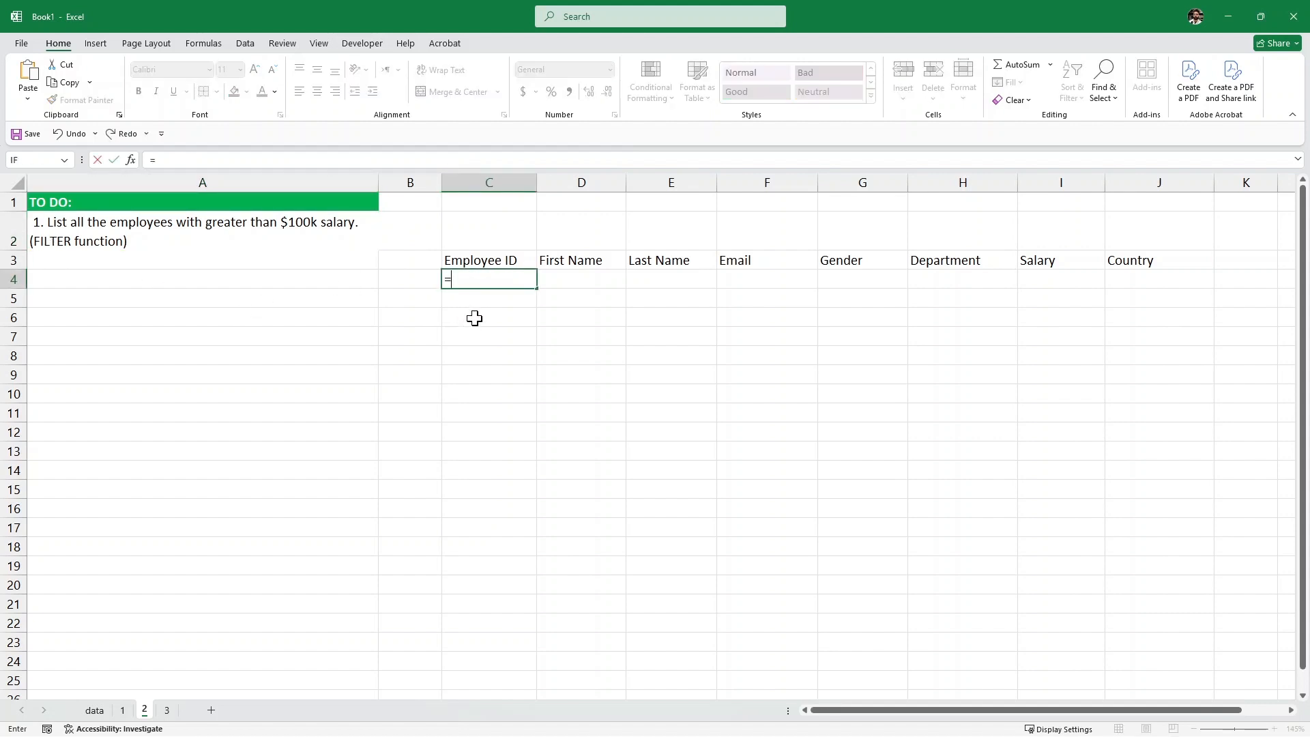
type("FILTER(")
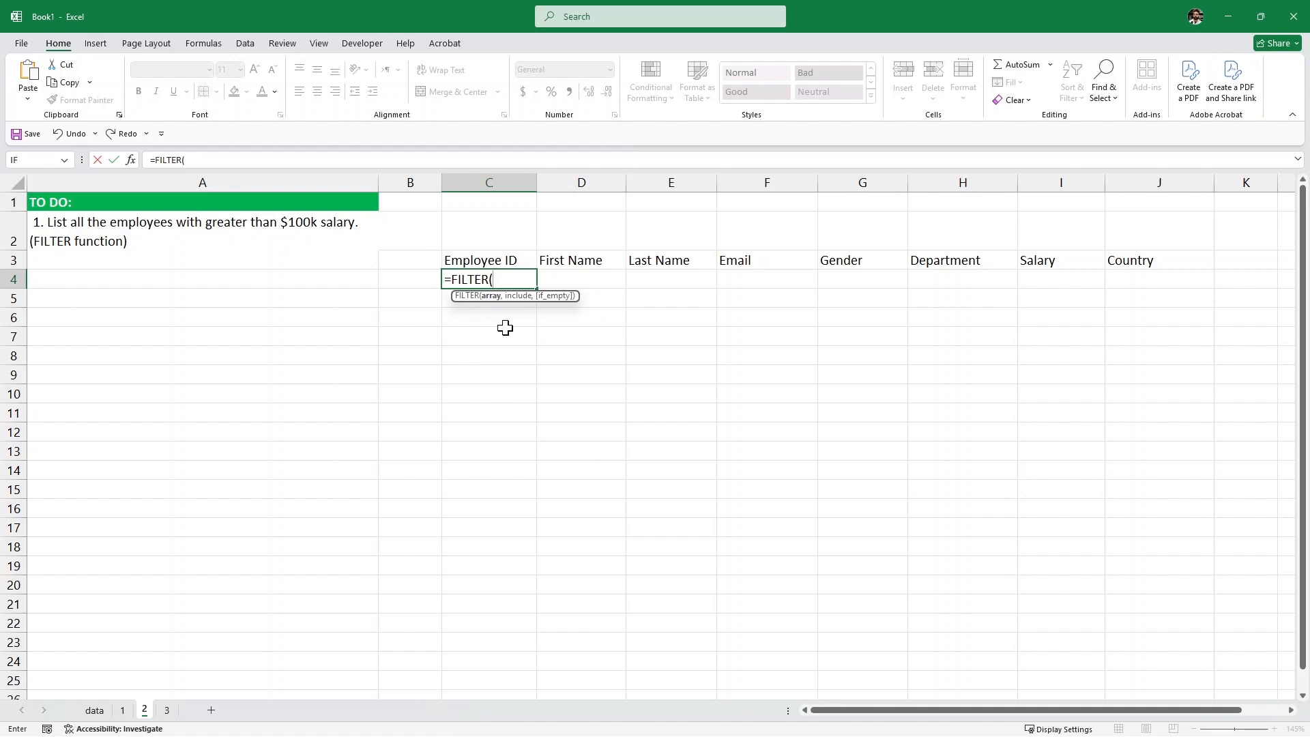
type("data")
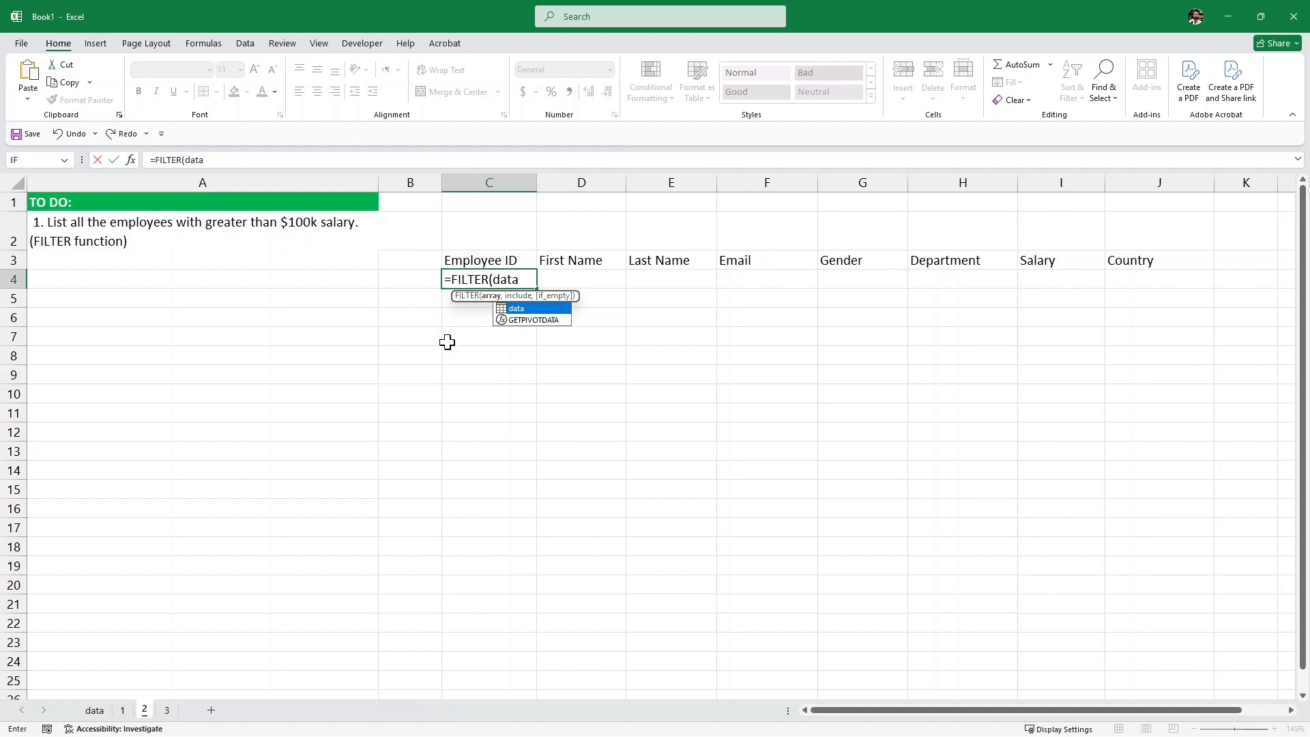
type(",")
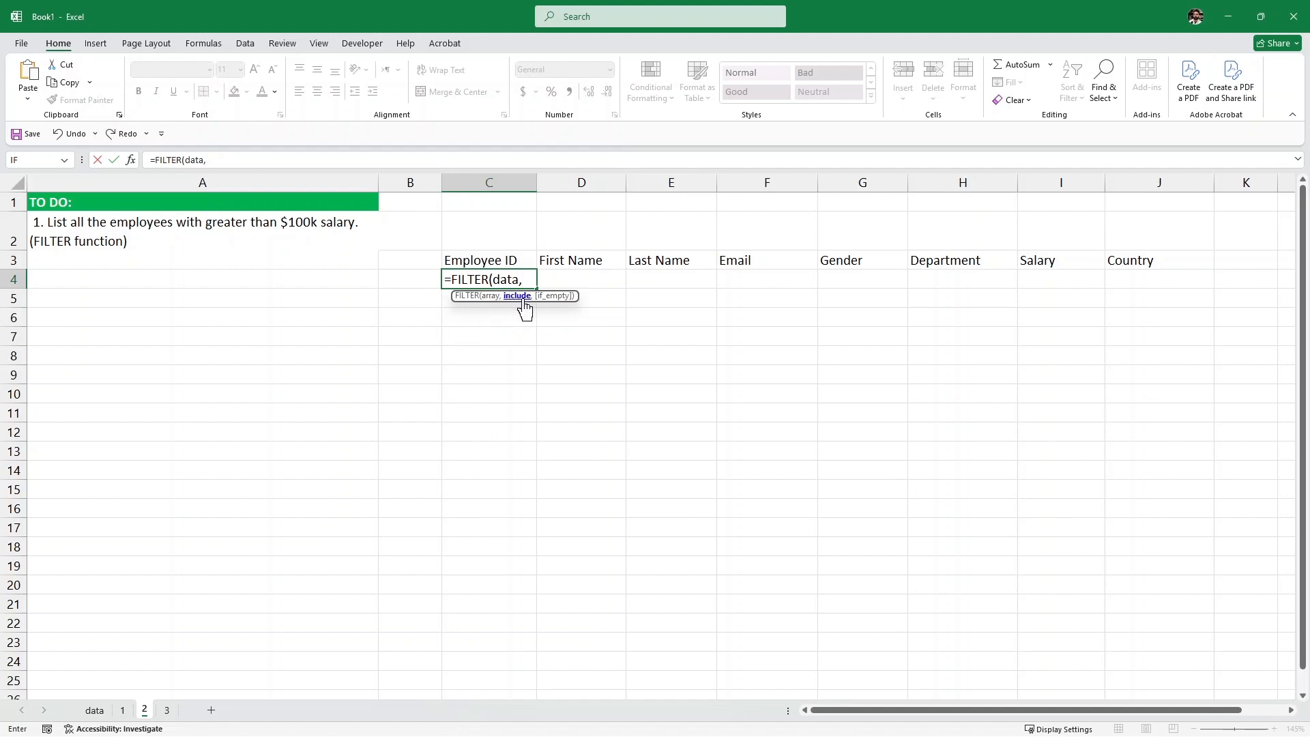
type("data")
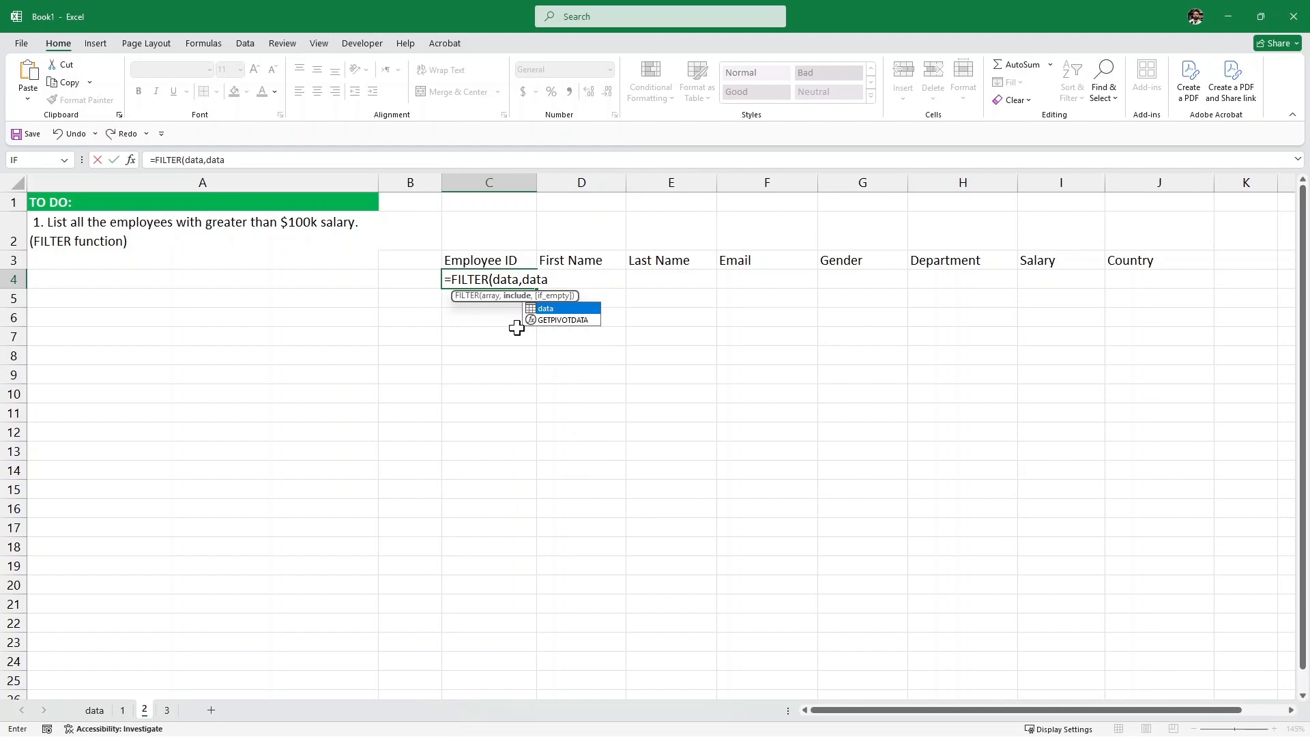
type("[")
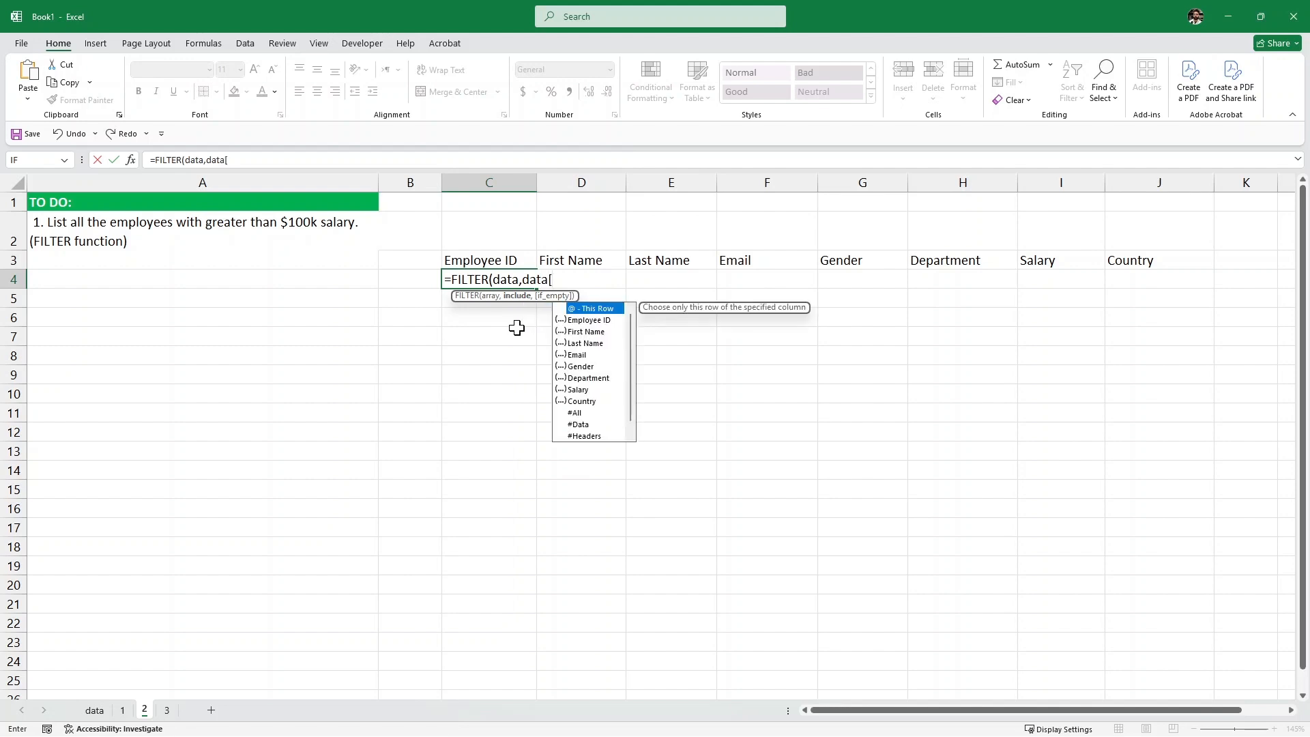
type("Sala")
key("Tab")
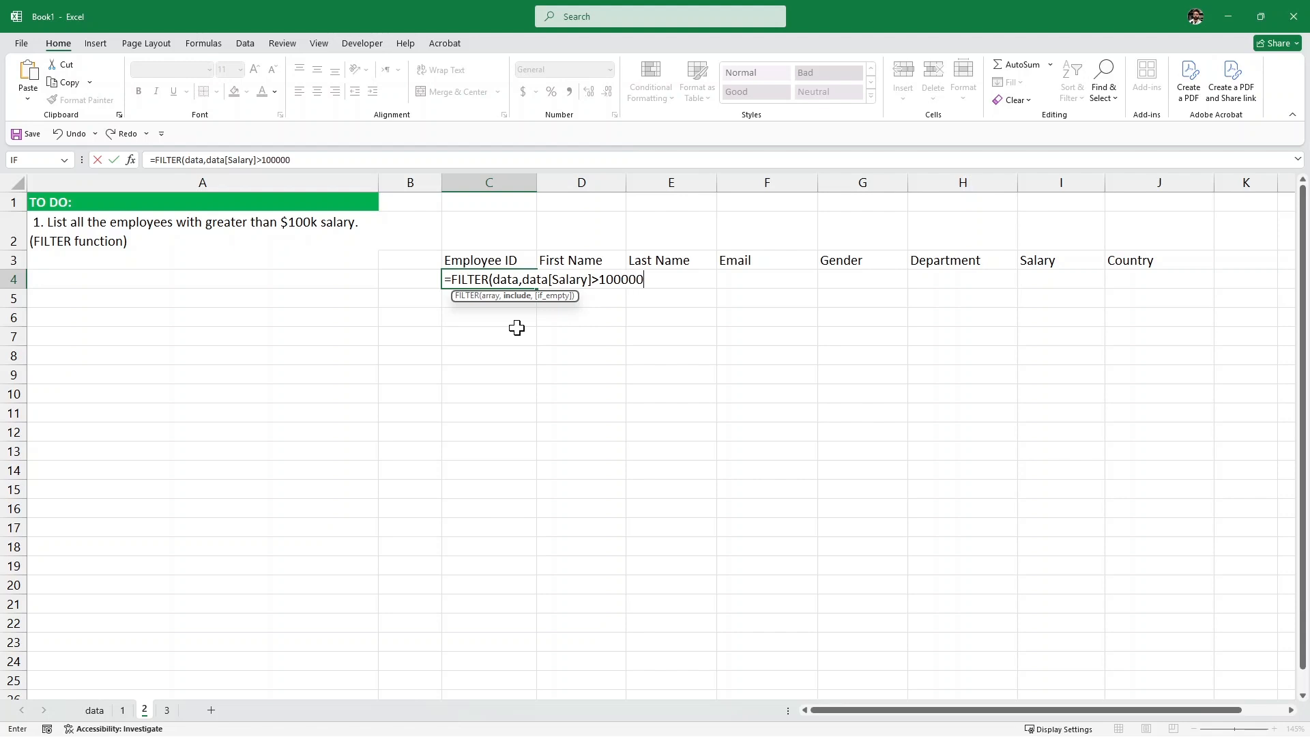
type(")")
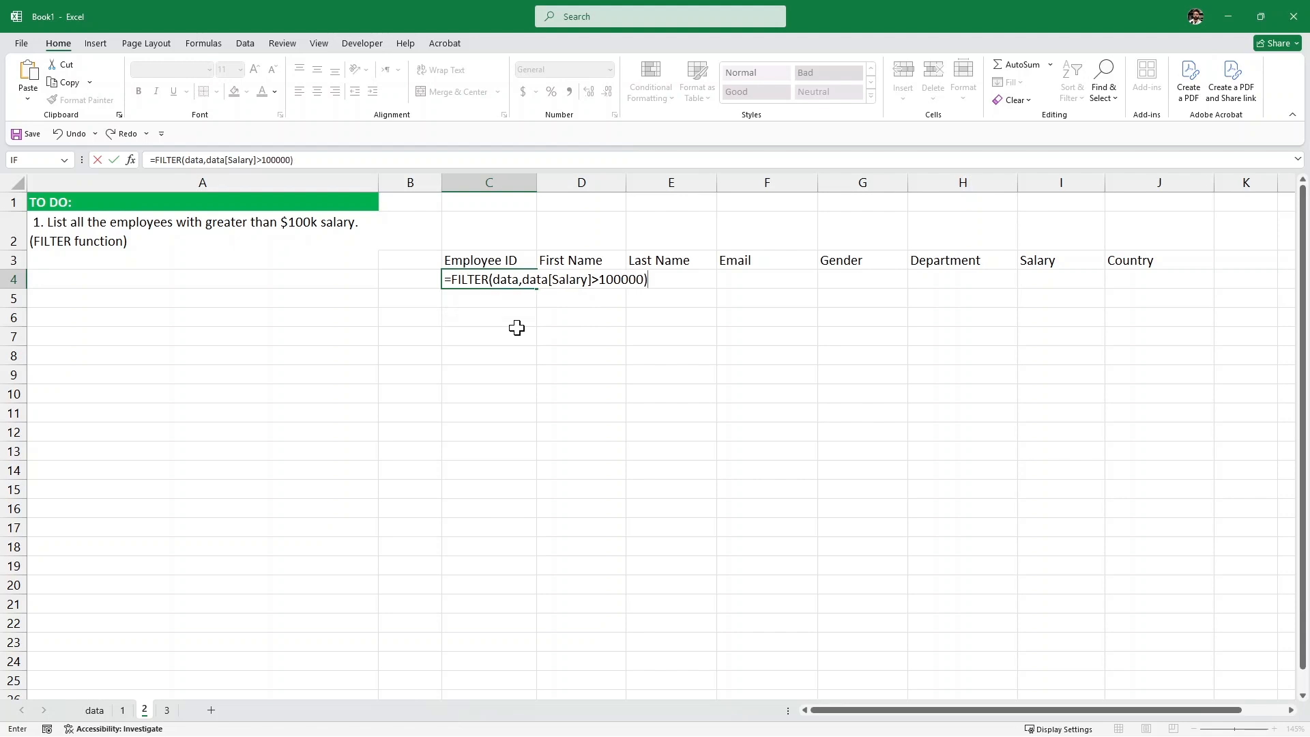
key("Return")
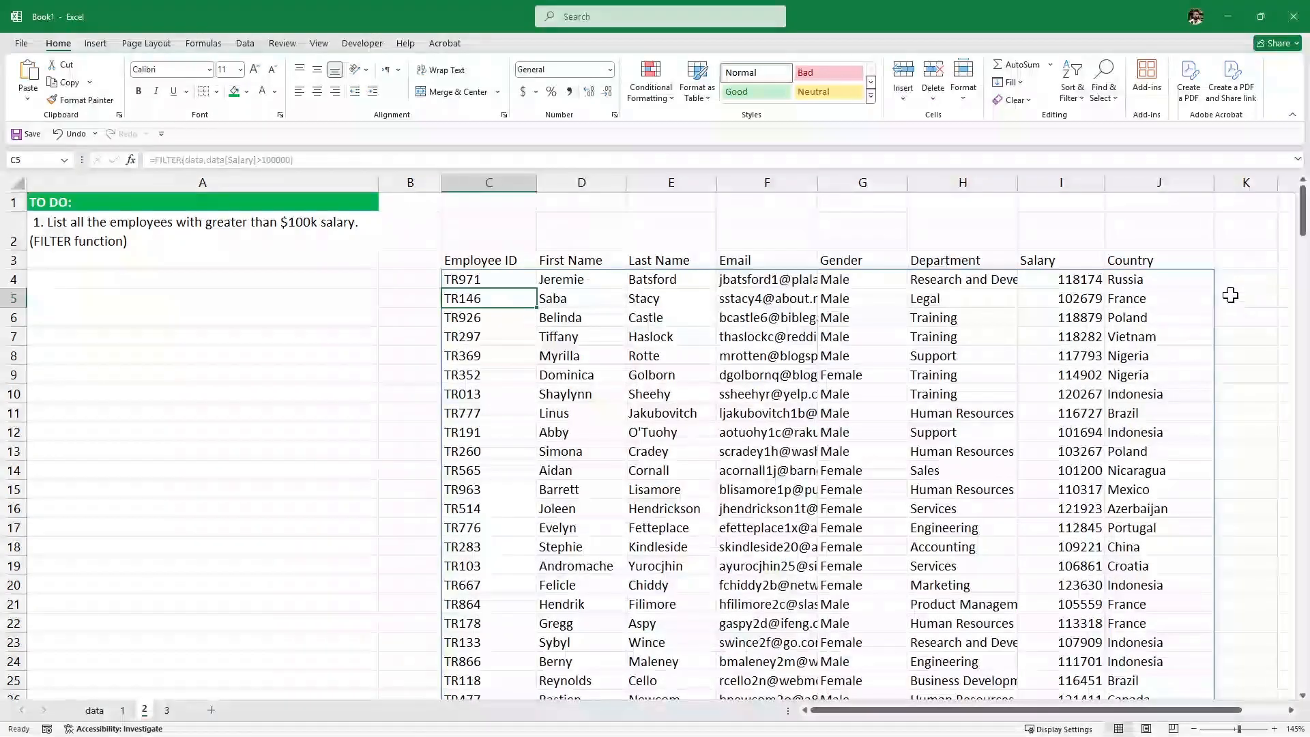
Widen the Department column H on sheet 2 to fit the full department names
left_click(1231, 280)
left_click_drag(1017, 182, 1085, 188)
left_click(1078, 372)
left_click(797, 293)
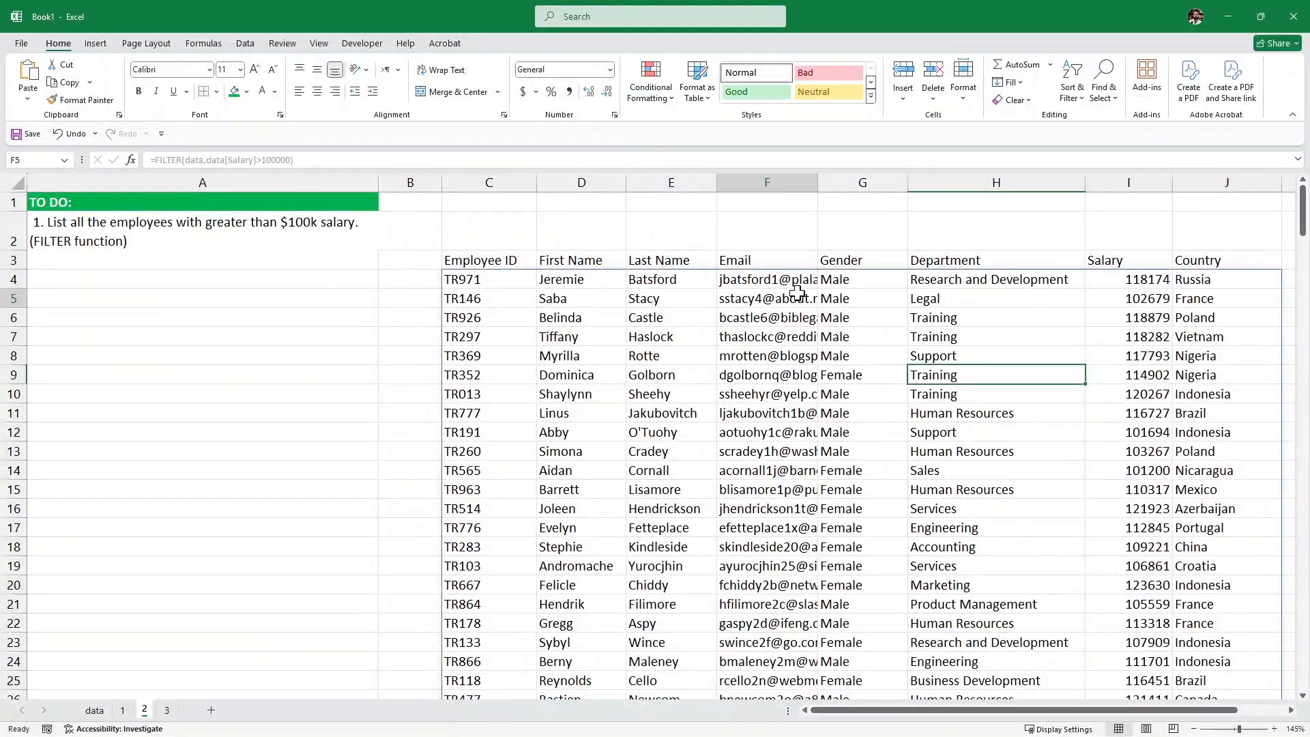
Format all the filtered salaries in column I, from I4 down to the last row, as Currency
left_click(1151, 279)
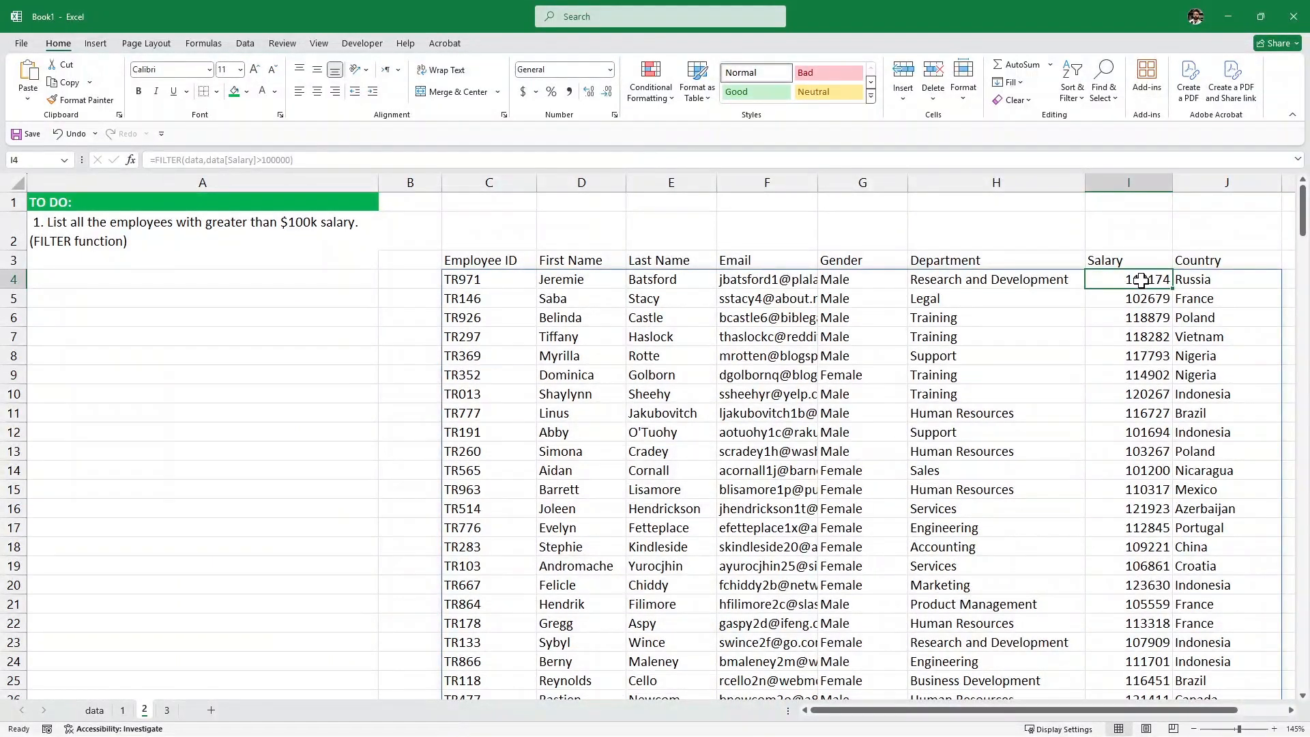
key("ctrl+shift+Down")
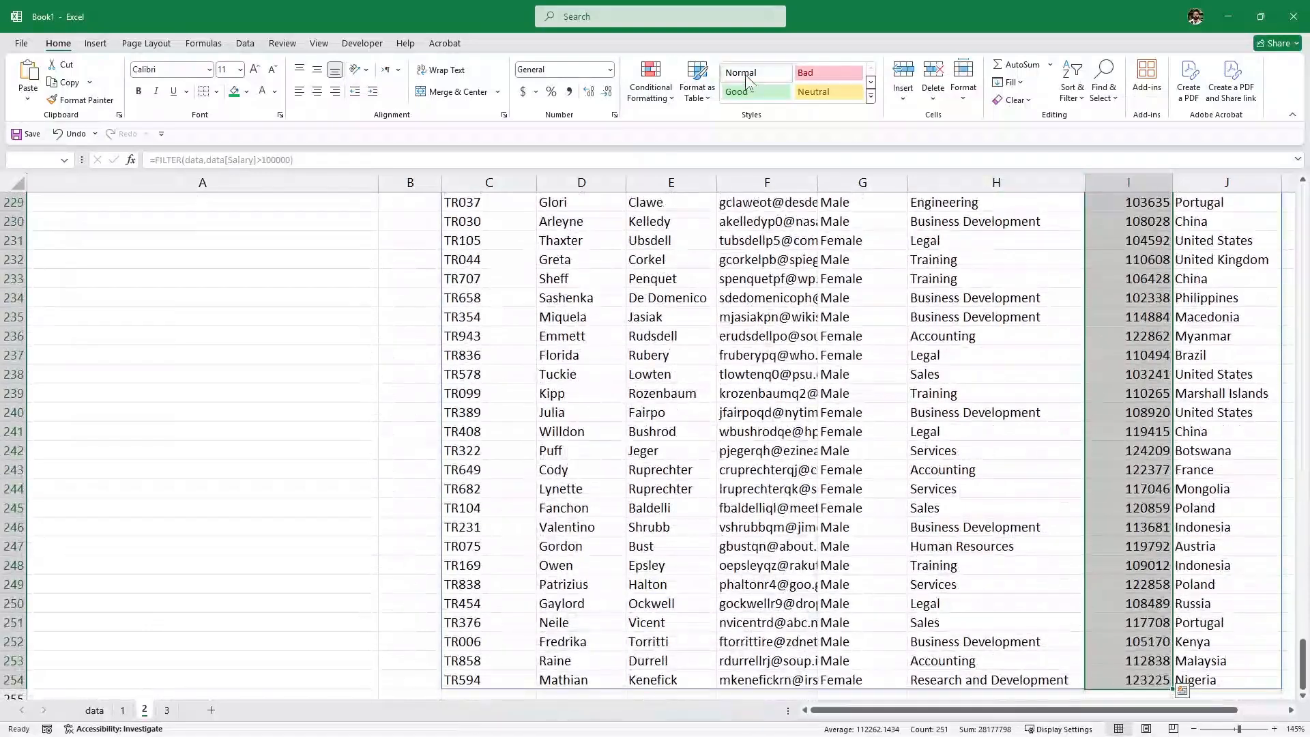
left_click(609, 70)
left_click(552, 165)
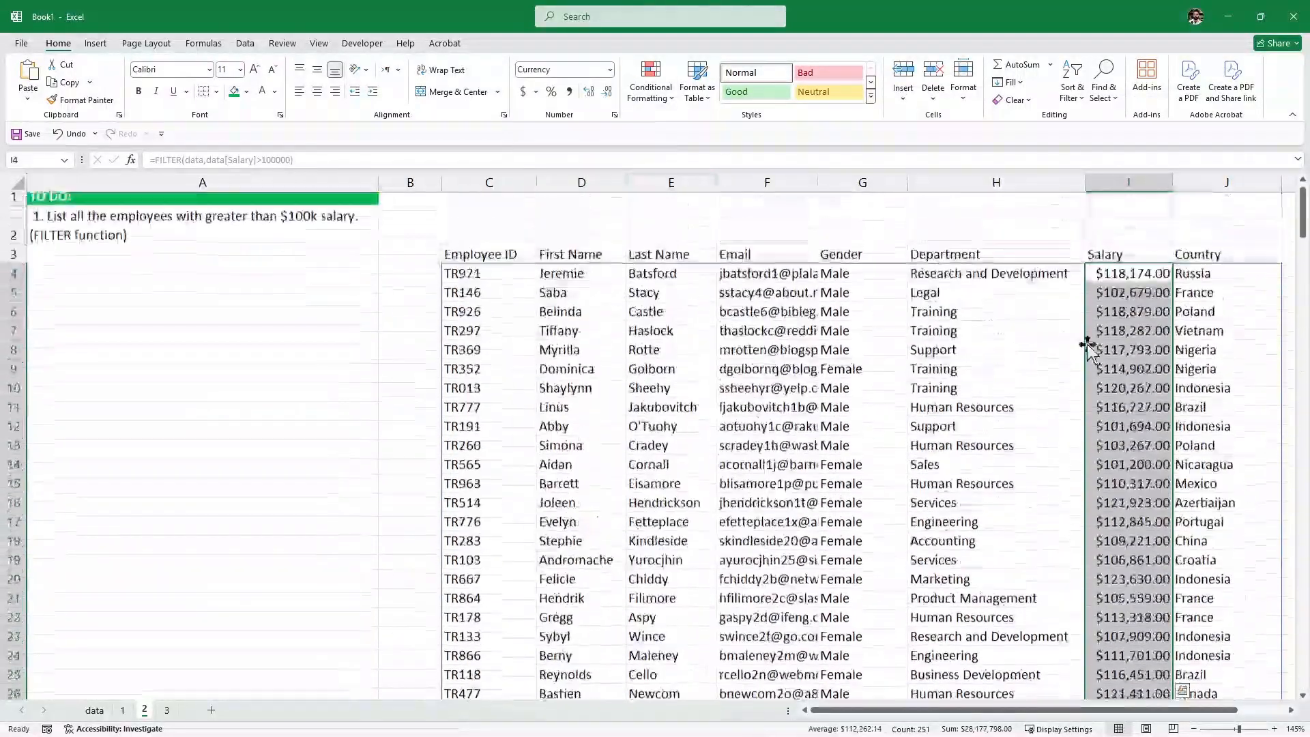
left_click(1122, 396)
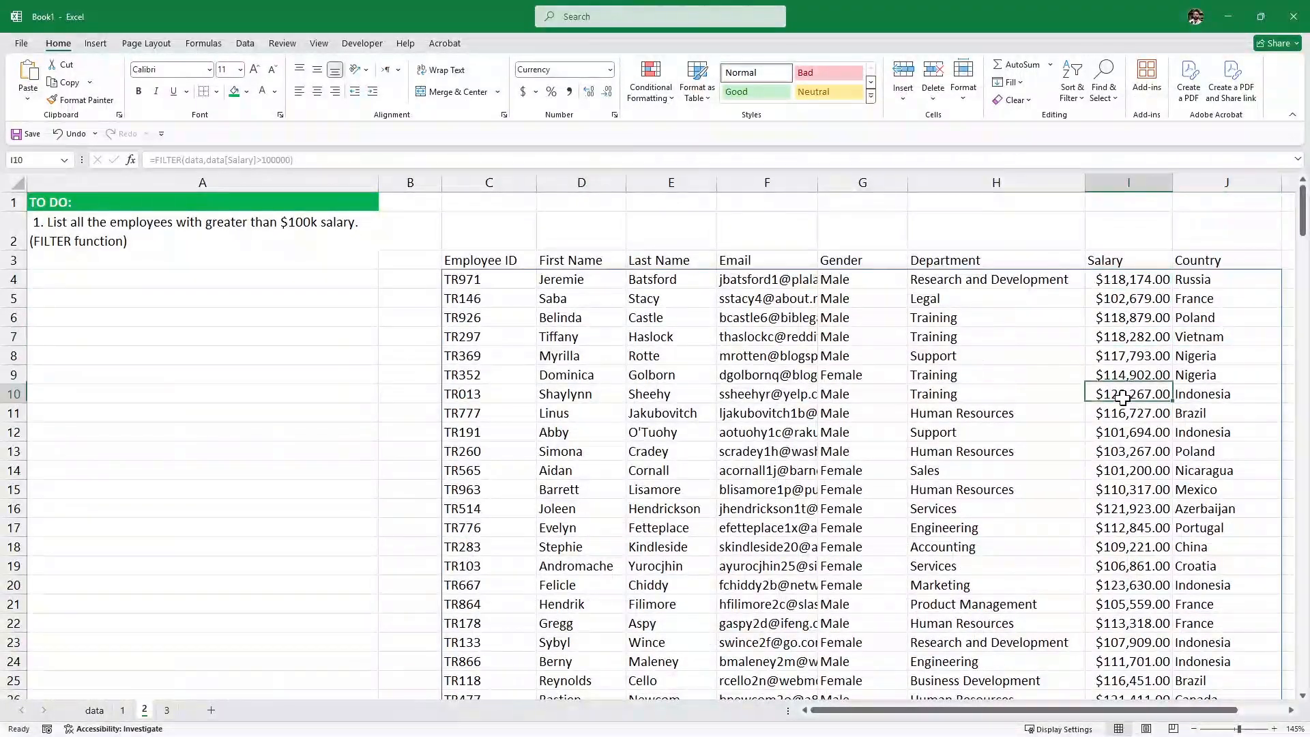
left_click(1132, 432)
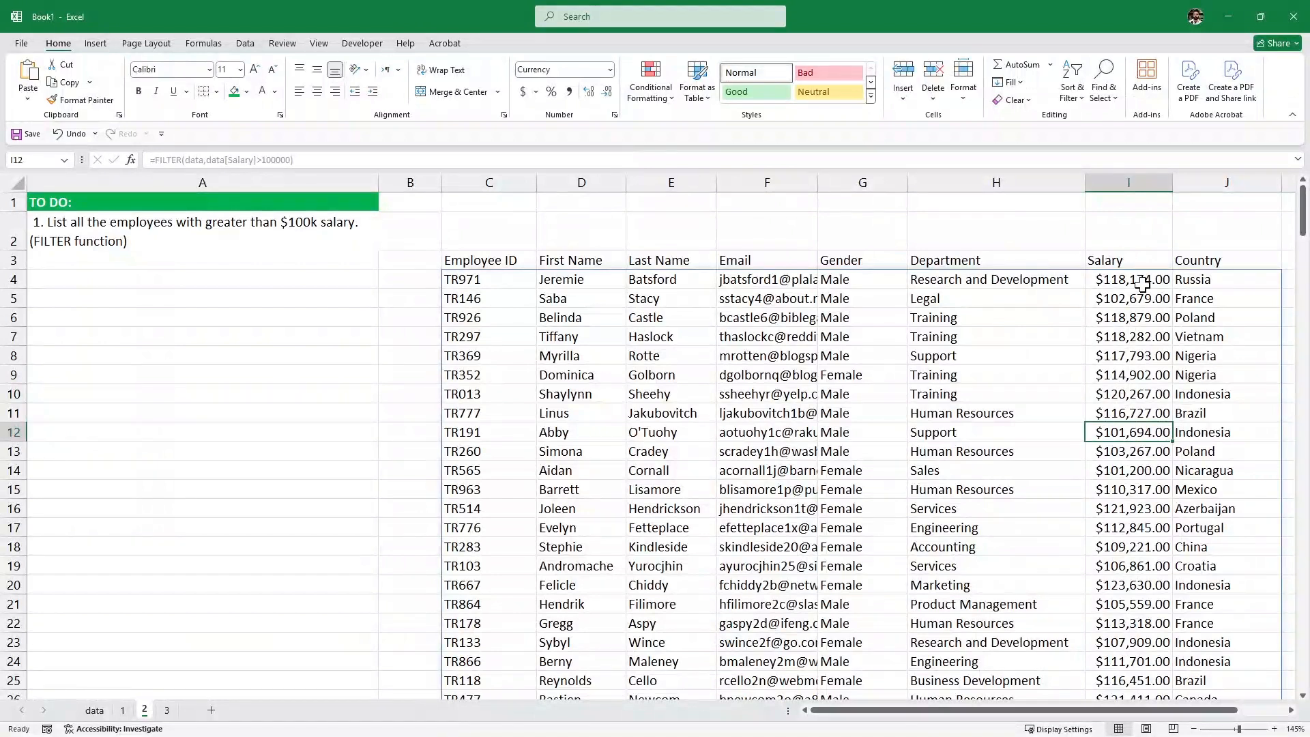
Count the listed employee IDs in column C and review the salaries throughout the filtered list
left_click(510, 282)
key("ctrl+shift+Down")
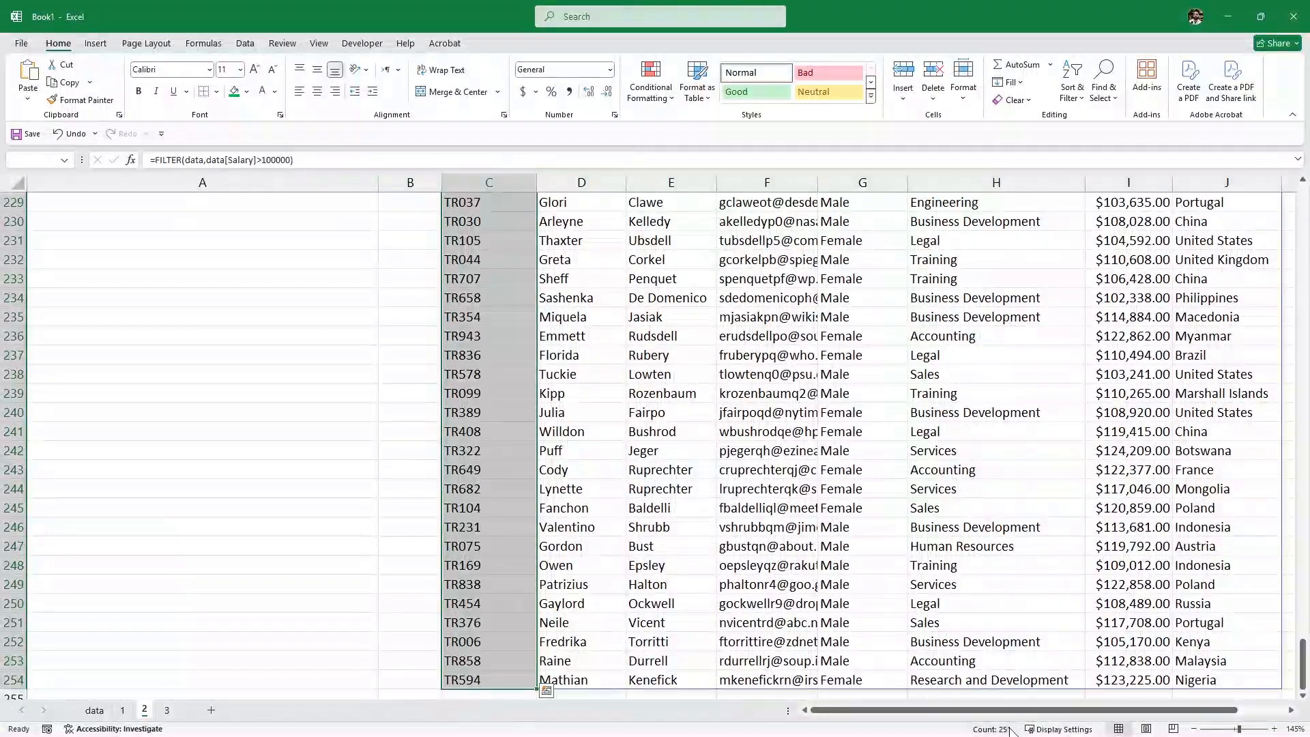
left_click(1126, 376)
scroll(1126, 376, "down", 3)
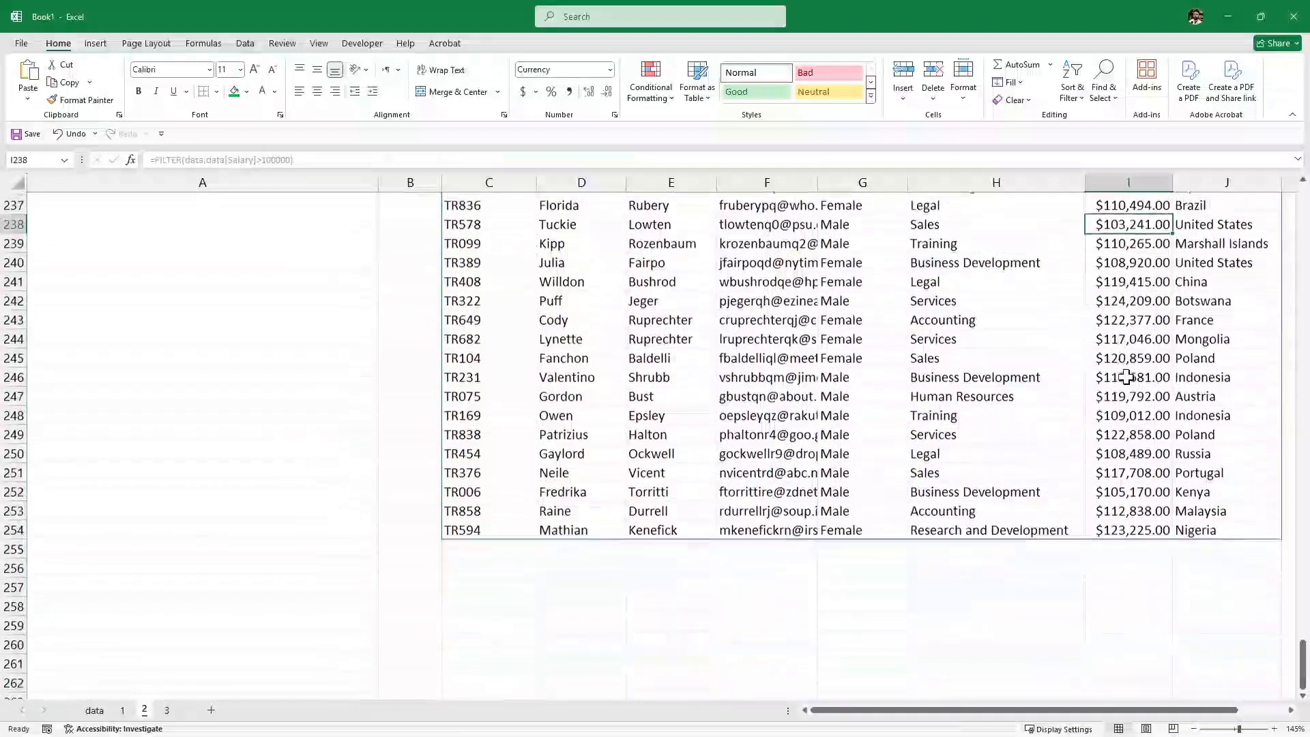
scroll(1126, 376, "up", 9)
scroll(1127, 376, "up", 20)
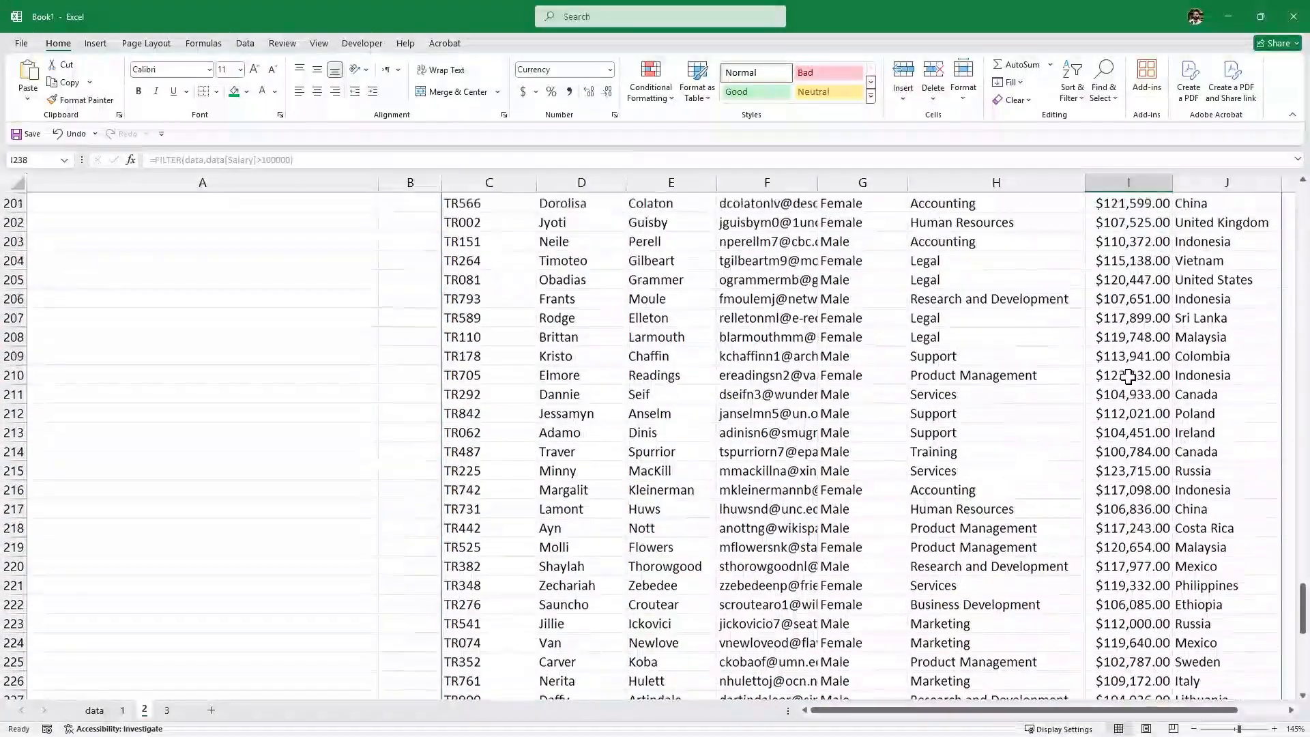
scroll(1128, 376, "up", 20)
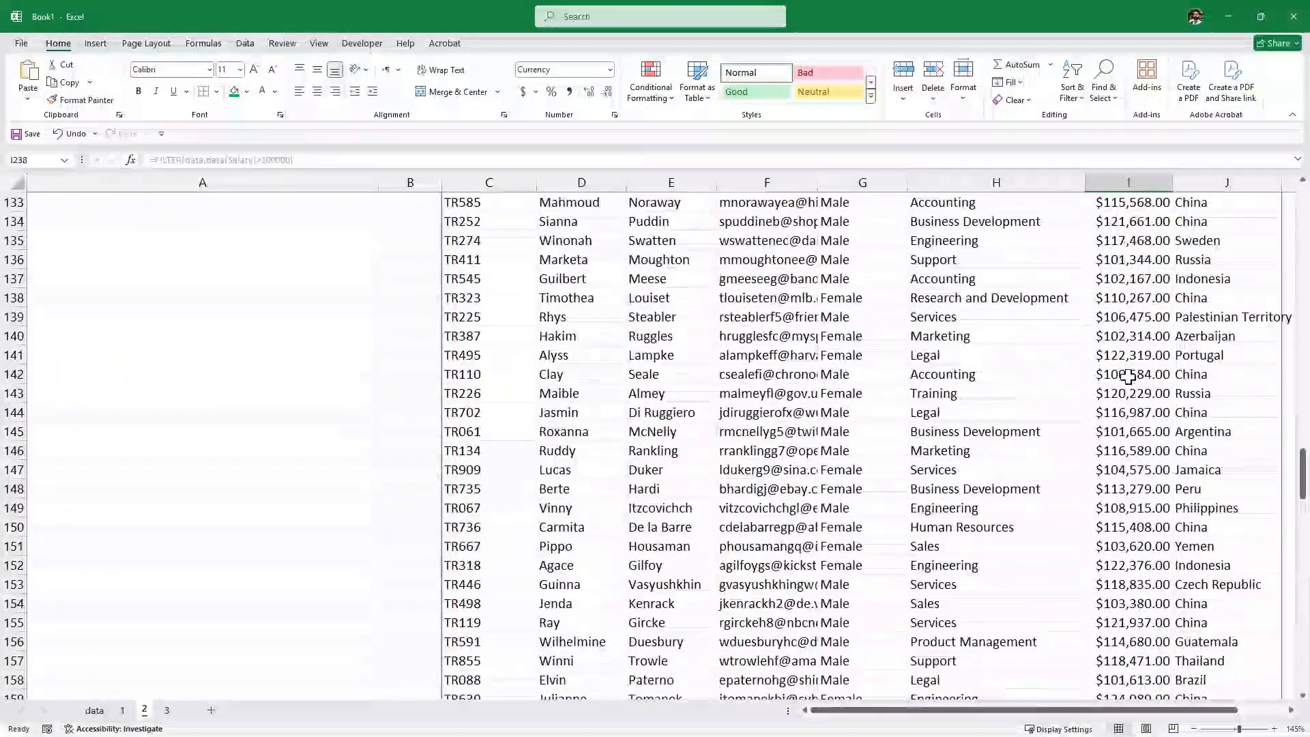
scroll(1121, 358, "up", 15)
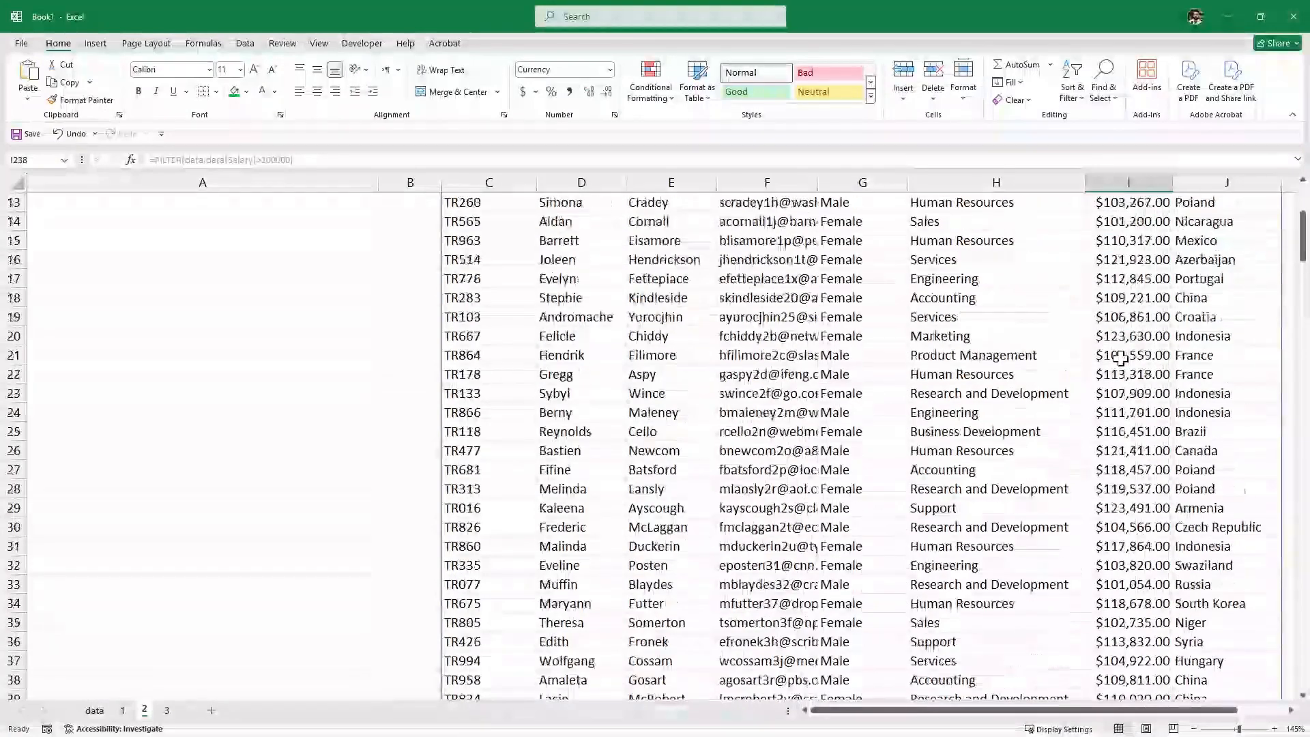
Mark the to-do item in A2 on sheet 2 as done with the Good cell style
left_click(260, 232)
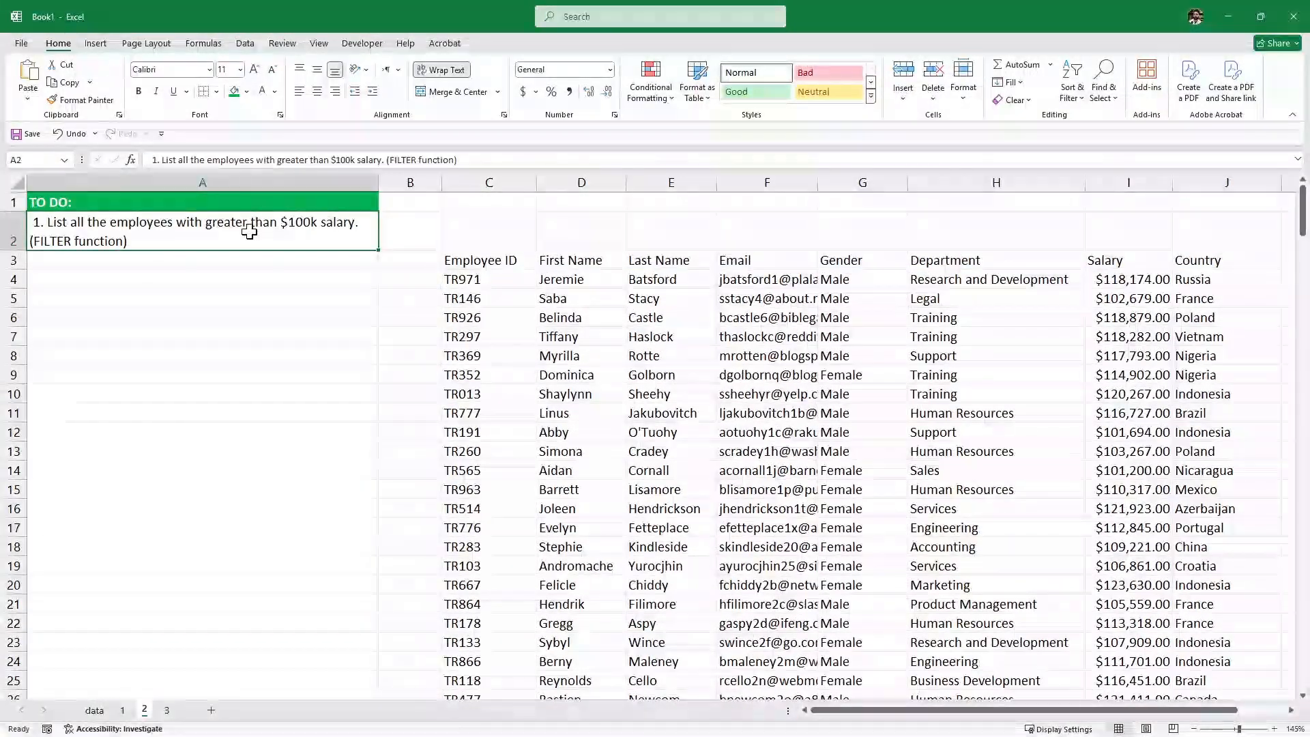
left_click(742, 89)
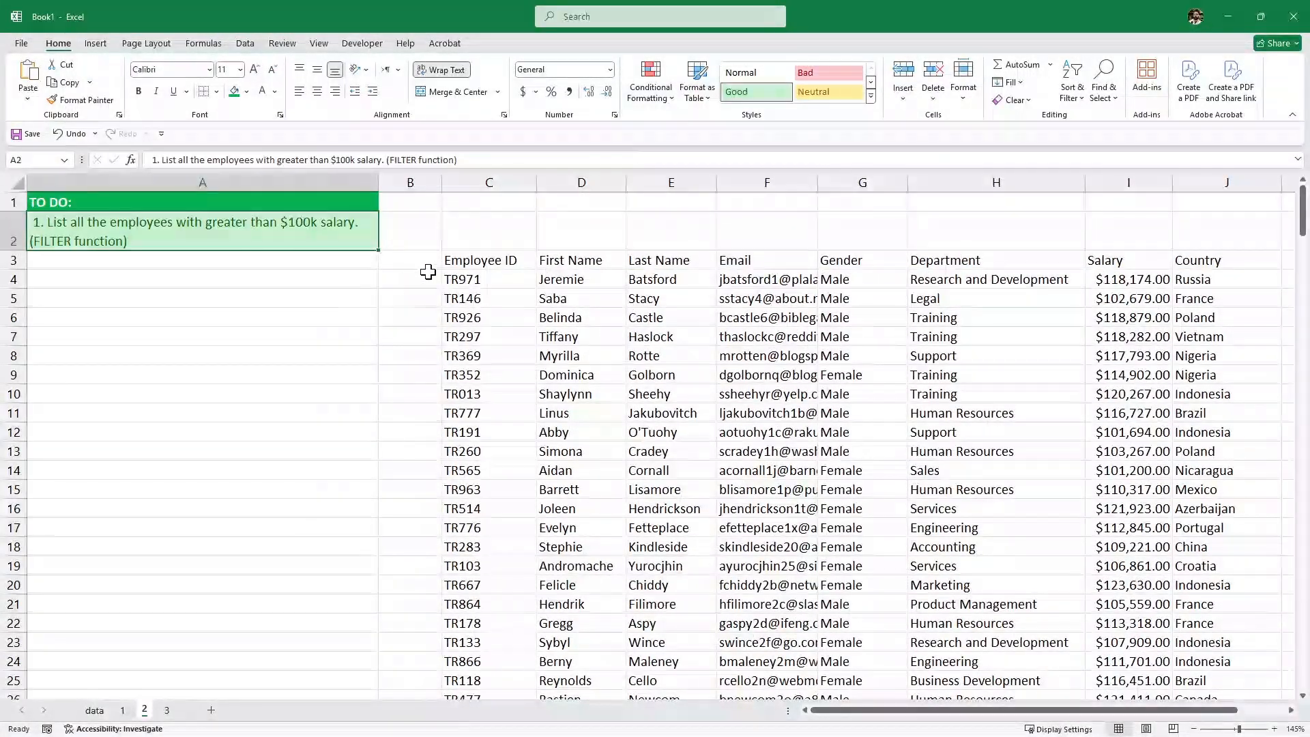
left_click(409, 229)
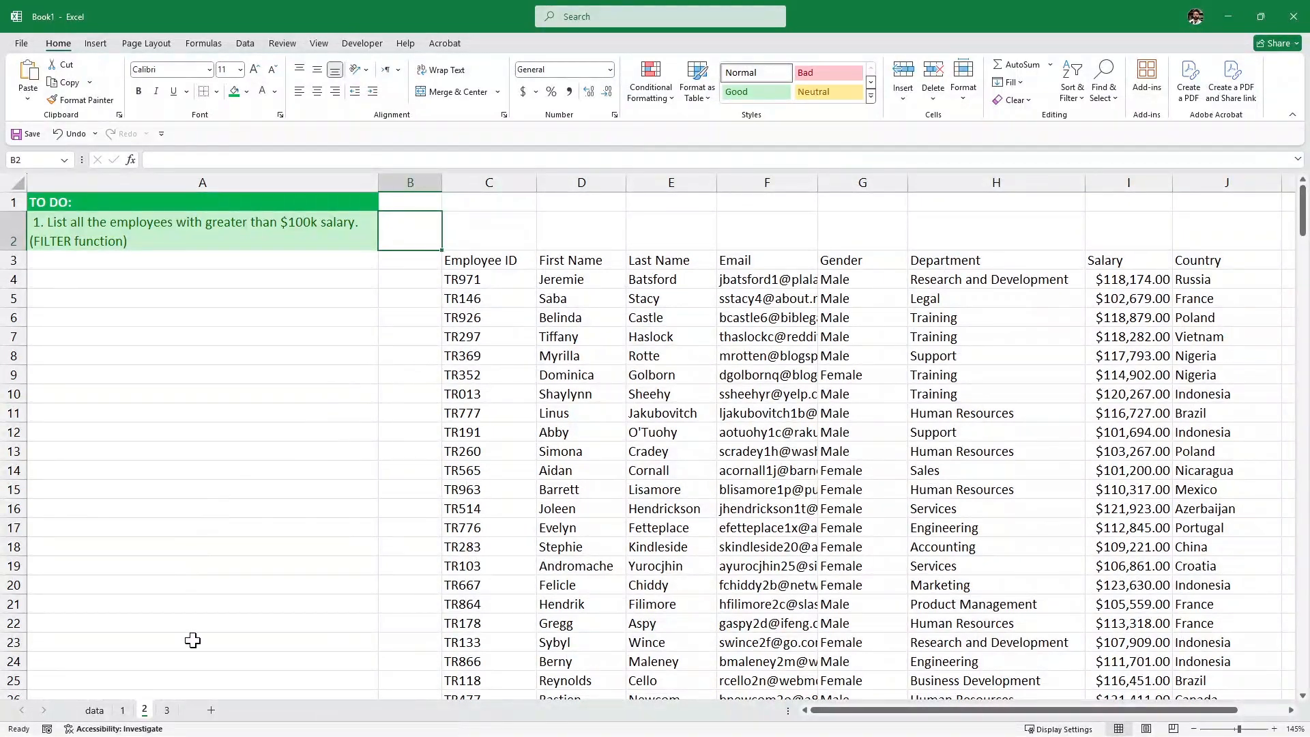
Read the to-do item on sheet 3, compare it with the header and filtered list on sheet 2, and return to sheet 3
left_click(167, 710)
left_click(238, 247)
left_click(244, 226)
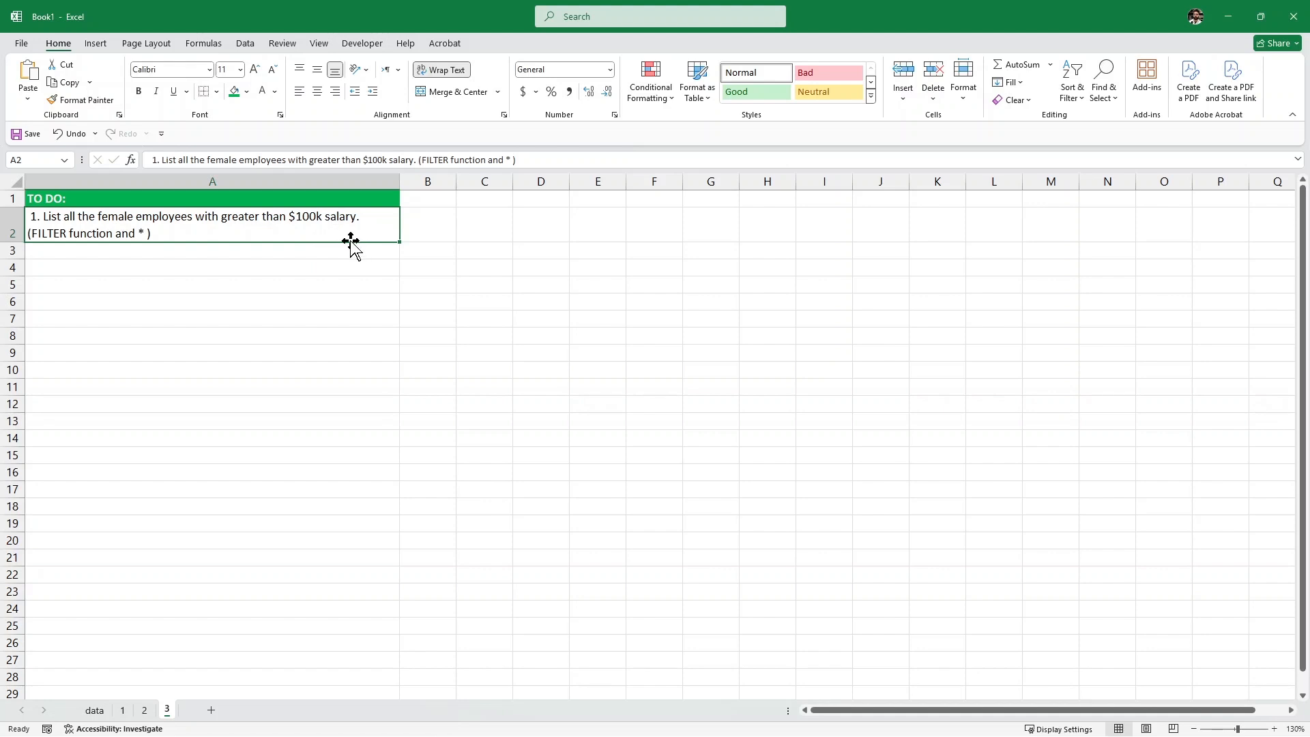
left_click(144, 710)
left_click_drag(481, 263, 1214, 356)
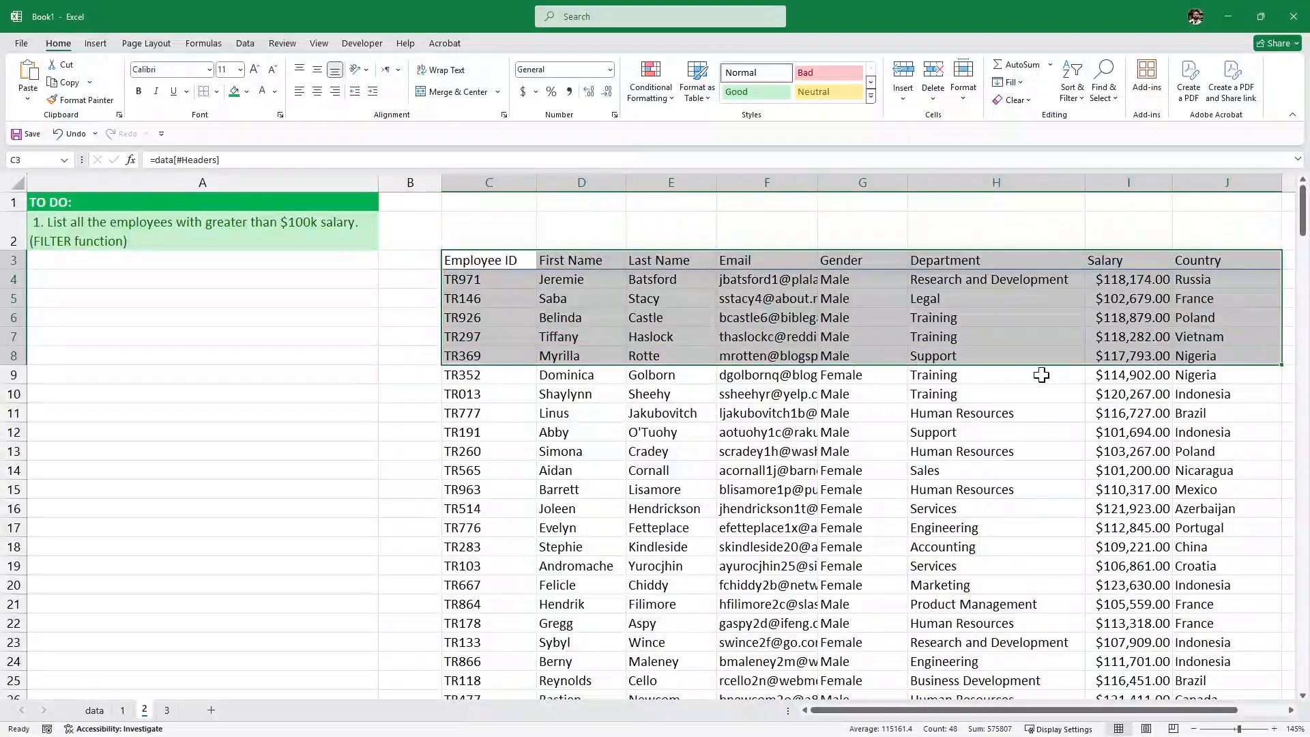
left_click(1095, 287)
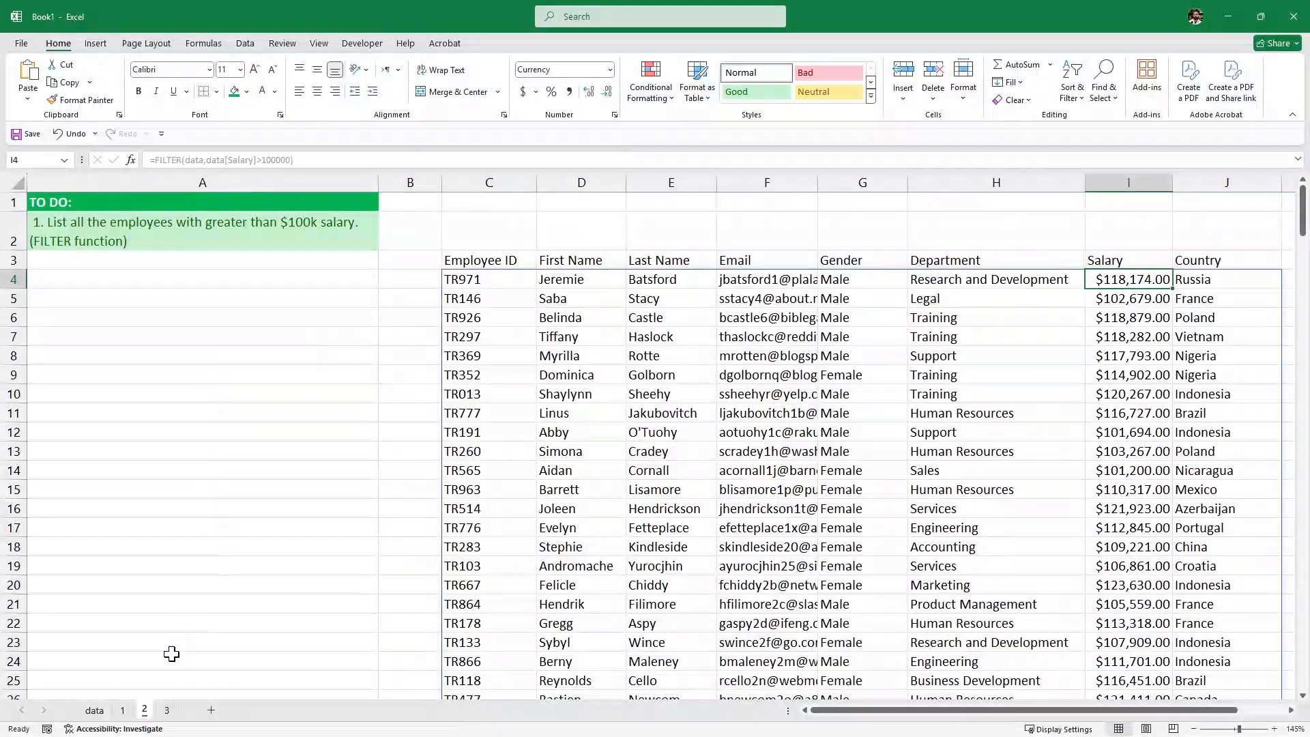
left_click(166, 710)
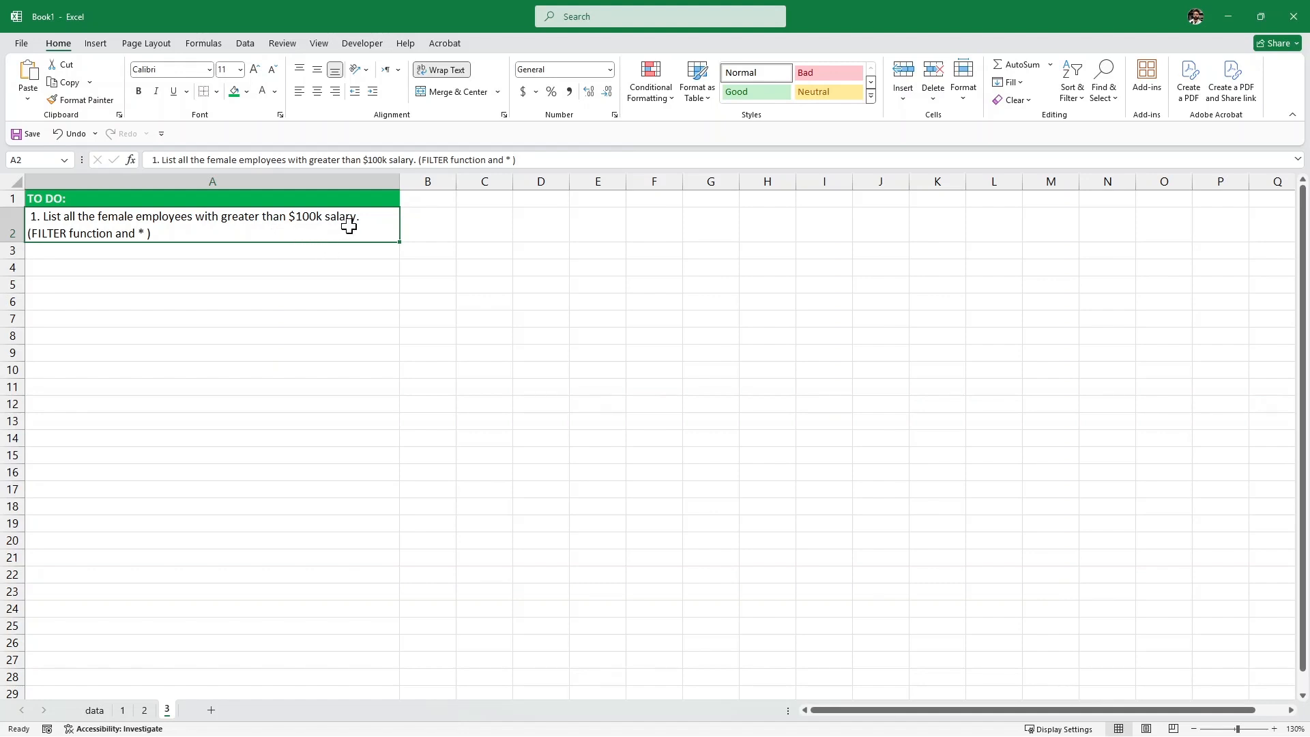
Bring the employee table's headers into sheet 3 from C3 with =data[#Headers] and widen columns C and D to fit their headers
left_click(477, 253)
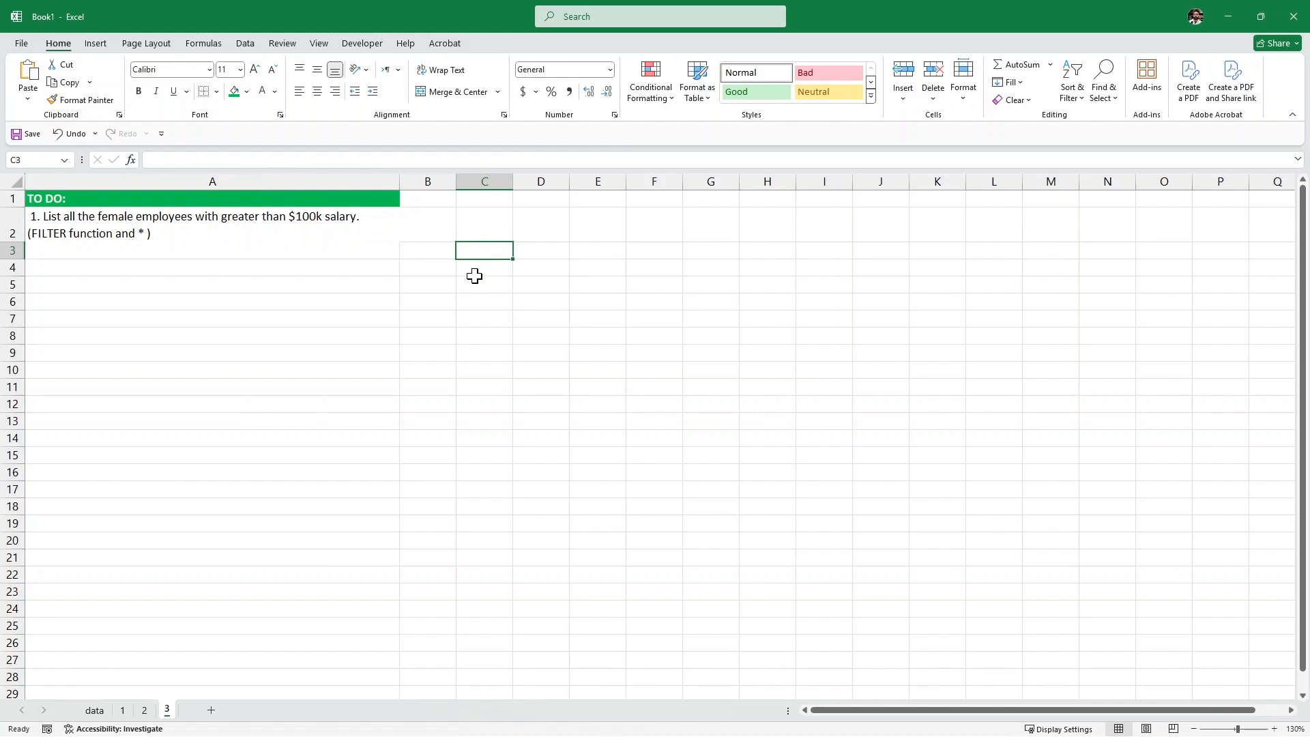
type("=data")
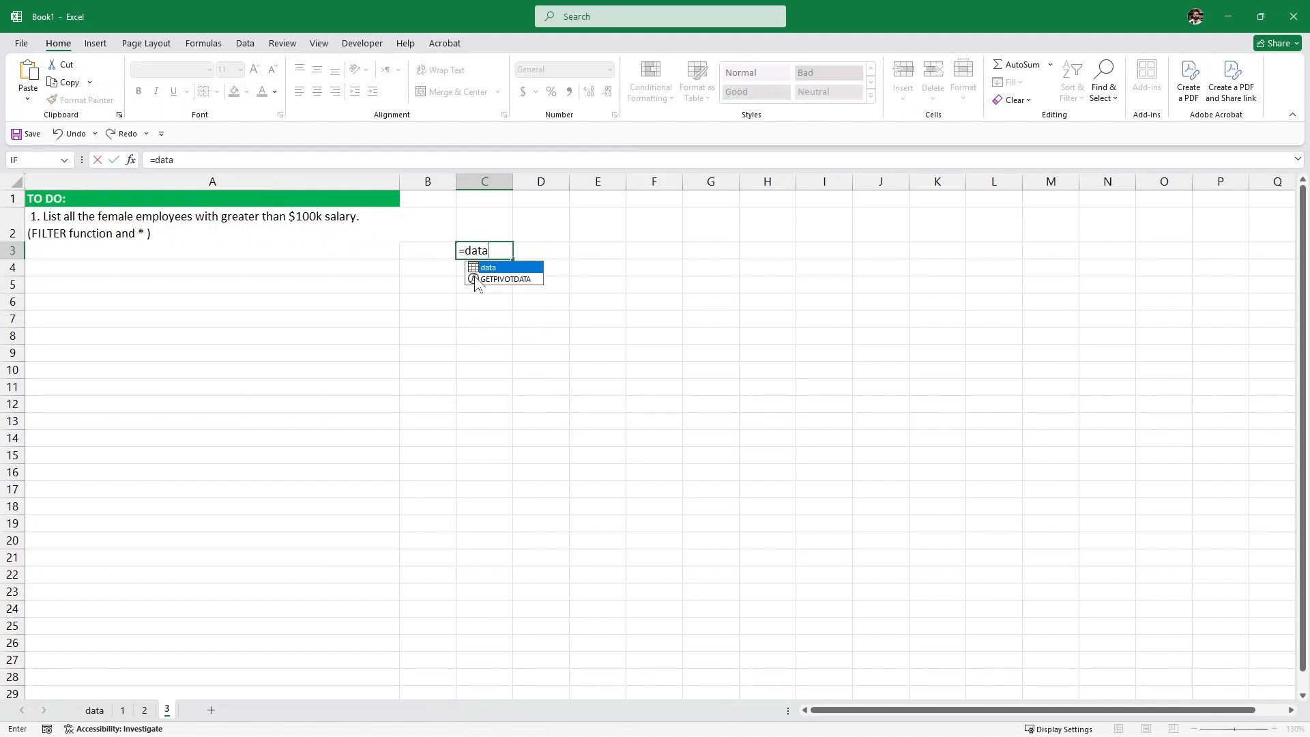
type("[")
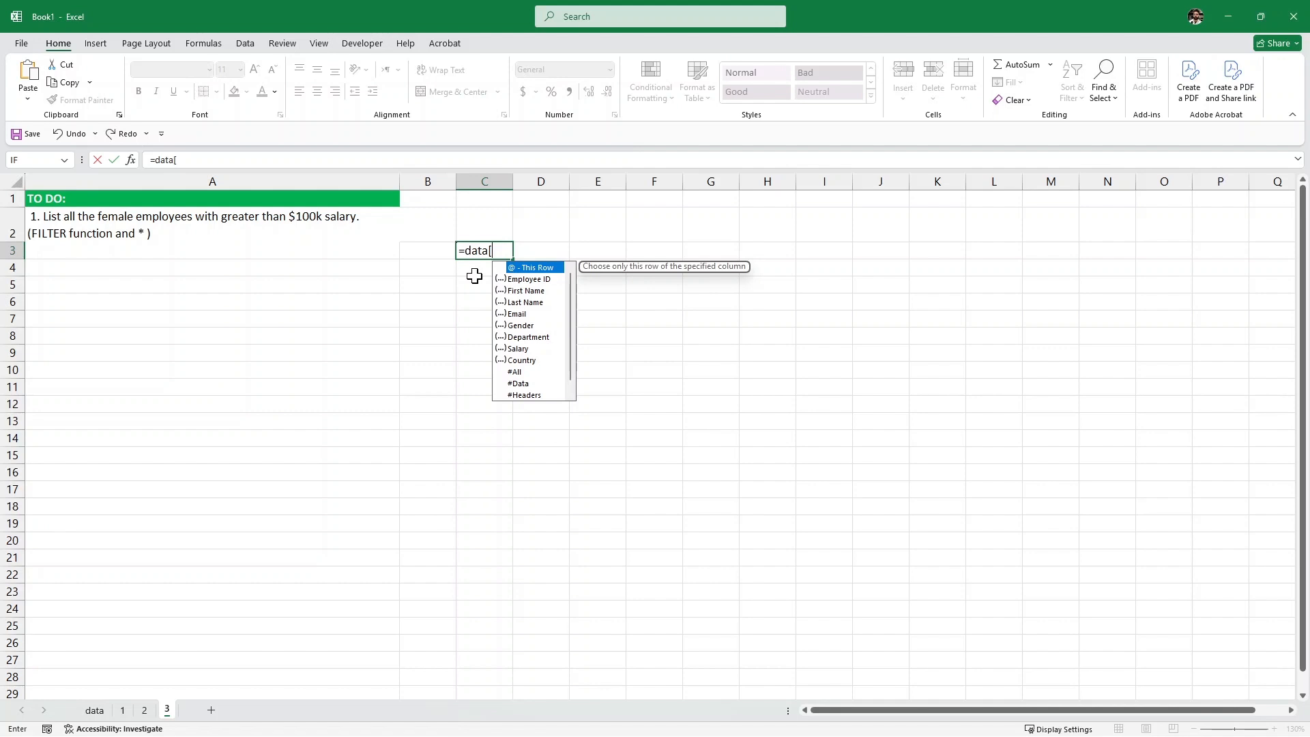
type("#He")
key("Tab")
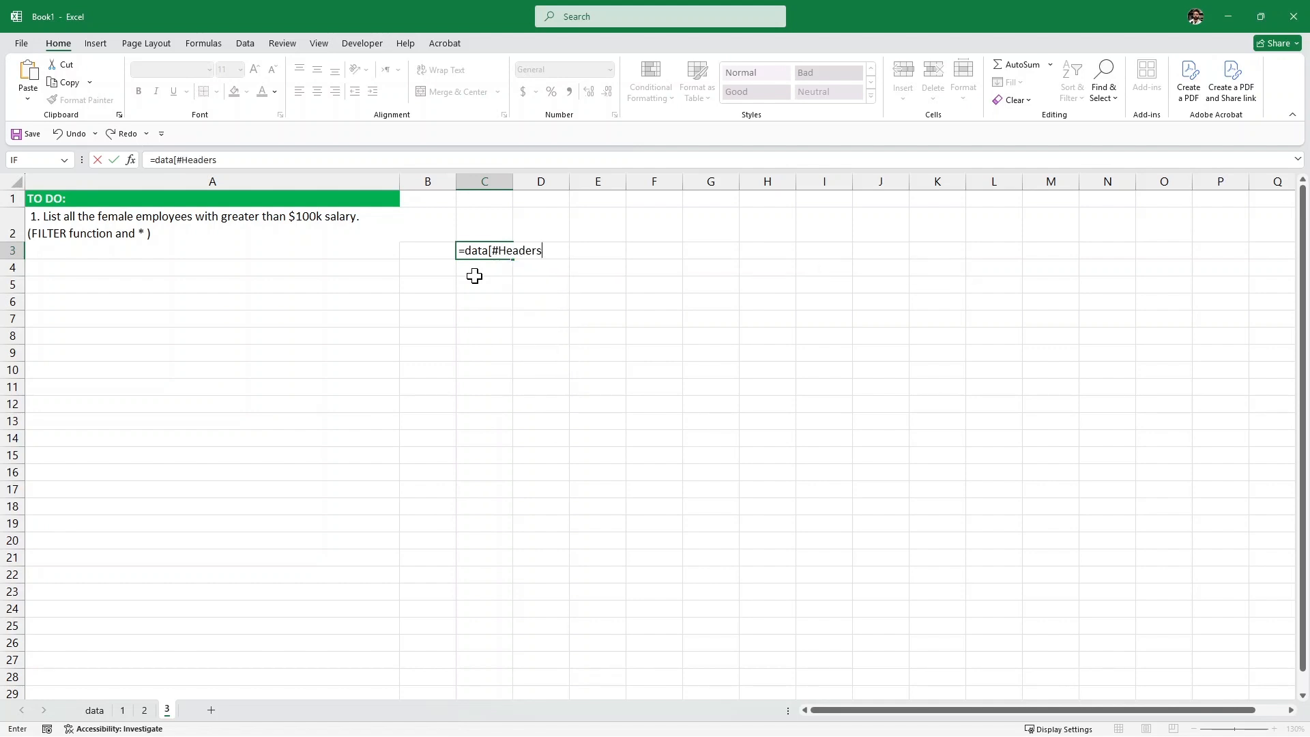
type("}")
key("BackSpace")
type("]")
key("Return")
mouse_move(572, 181)
left_mouse_down()
mouse_move(515, 187)
mouse_move(546, 187)
left_mouse_up()
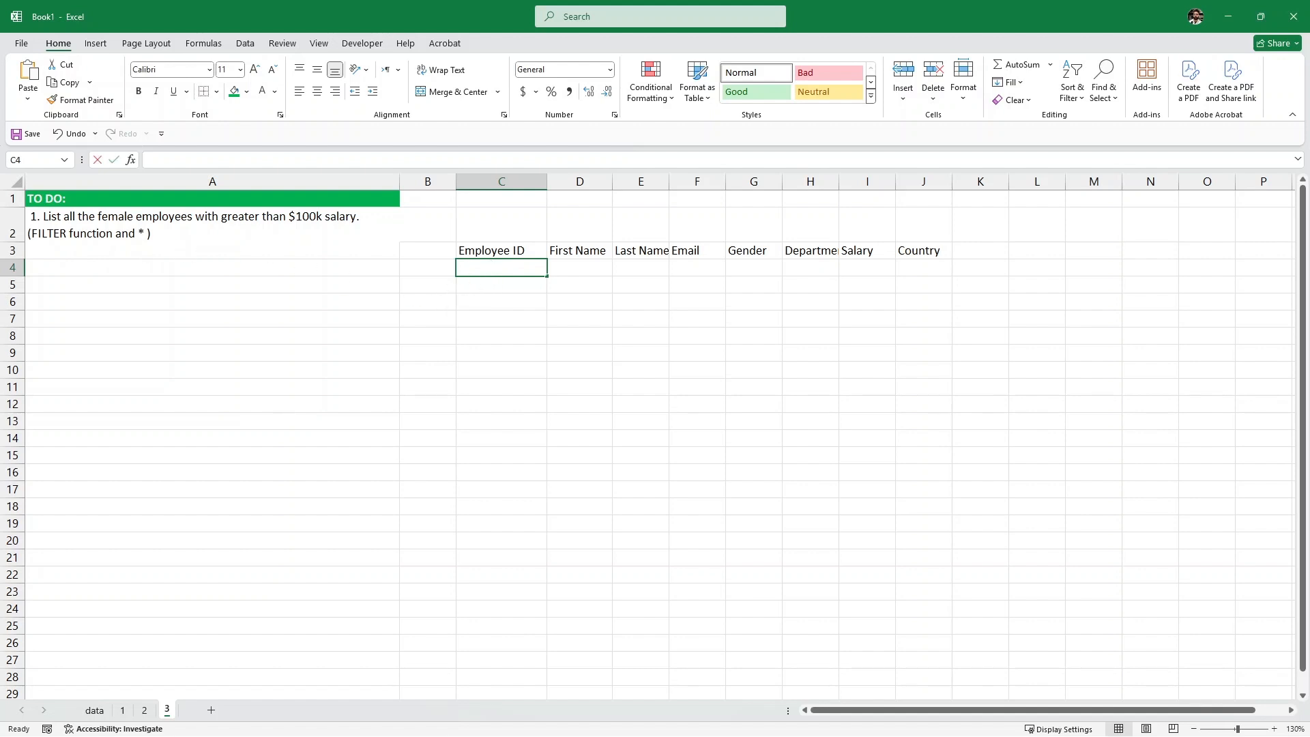
List all employees earning over $100k from C4 on sheet 3 with =FILTER(data,data[Salary]>100000)
double_click(477, 269)
type("=")
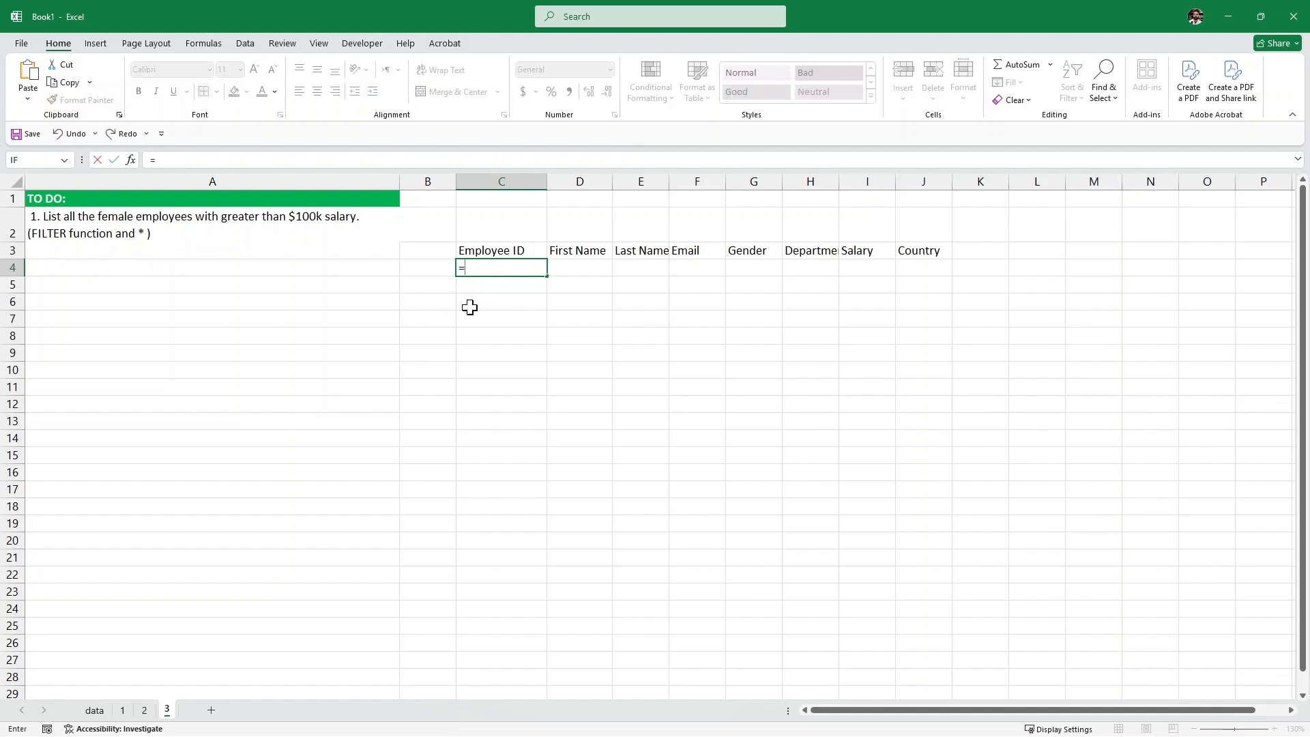
type("FILTER")
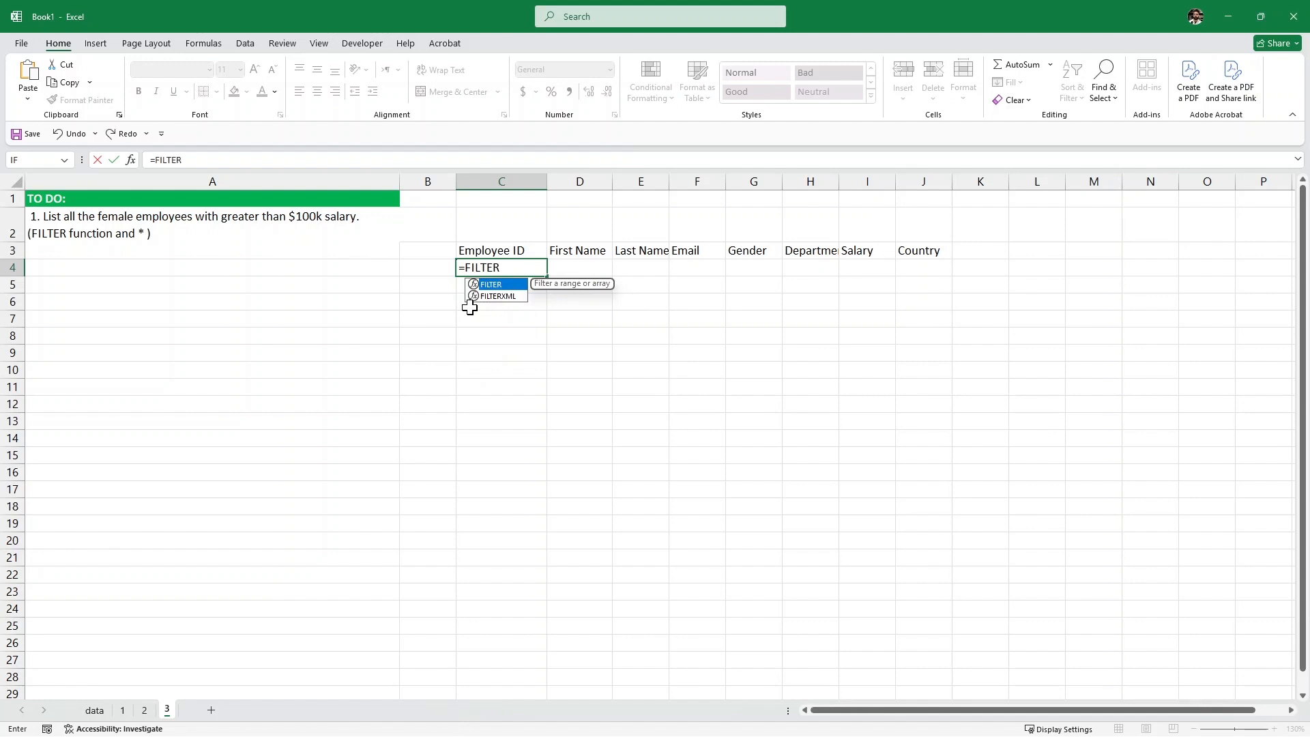
type("(")
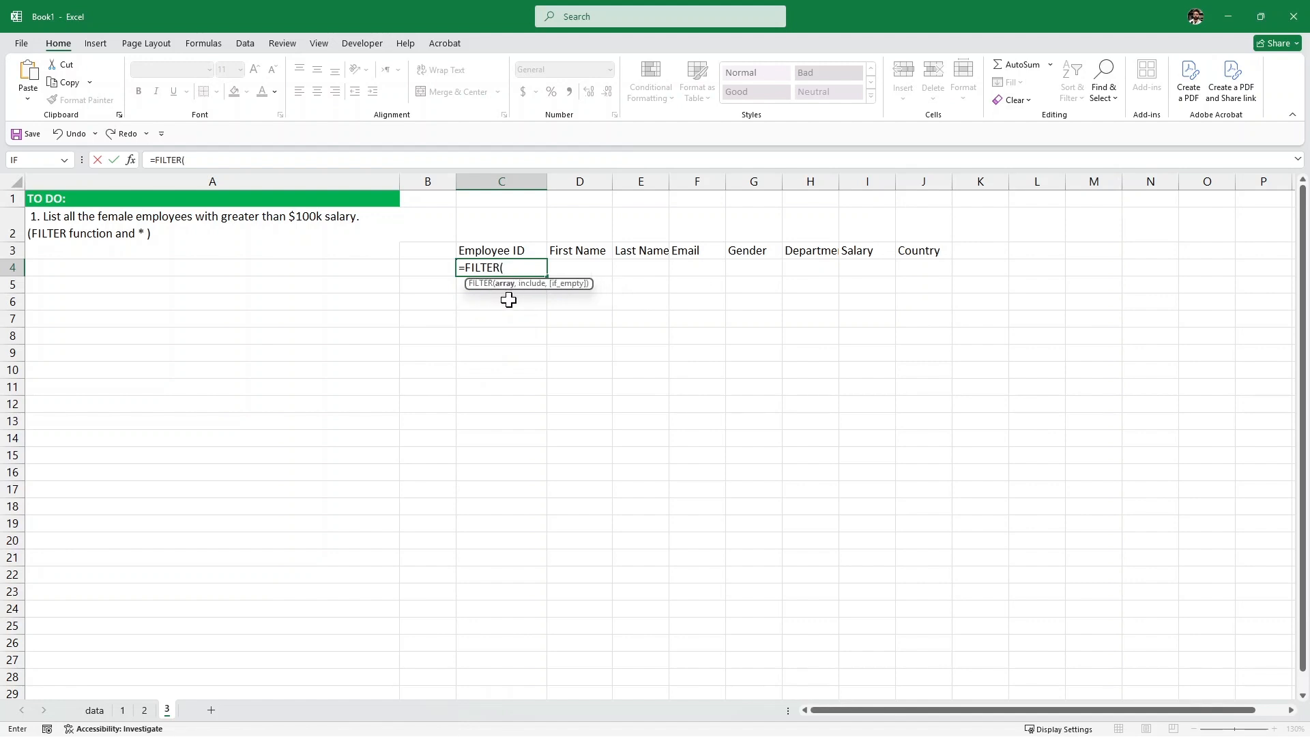
type("data")
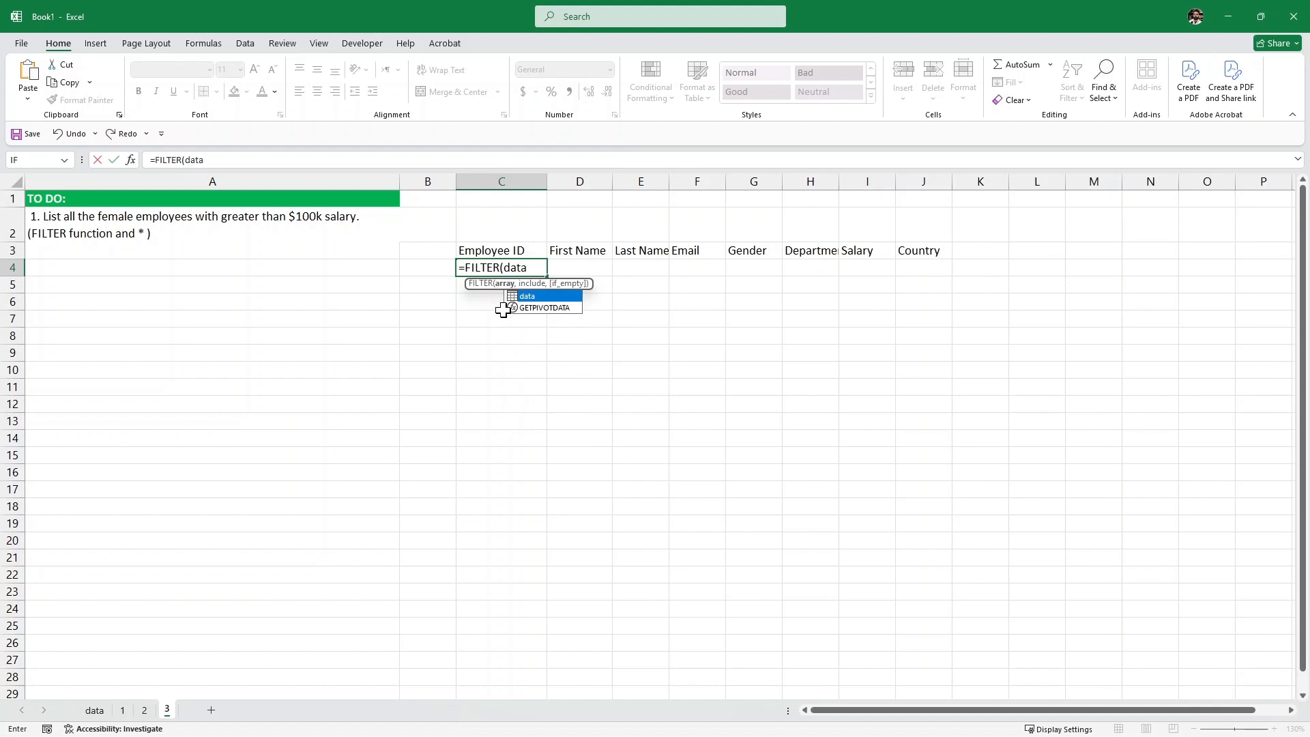
key("Tab")
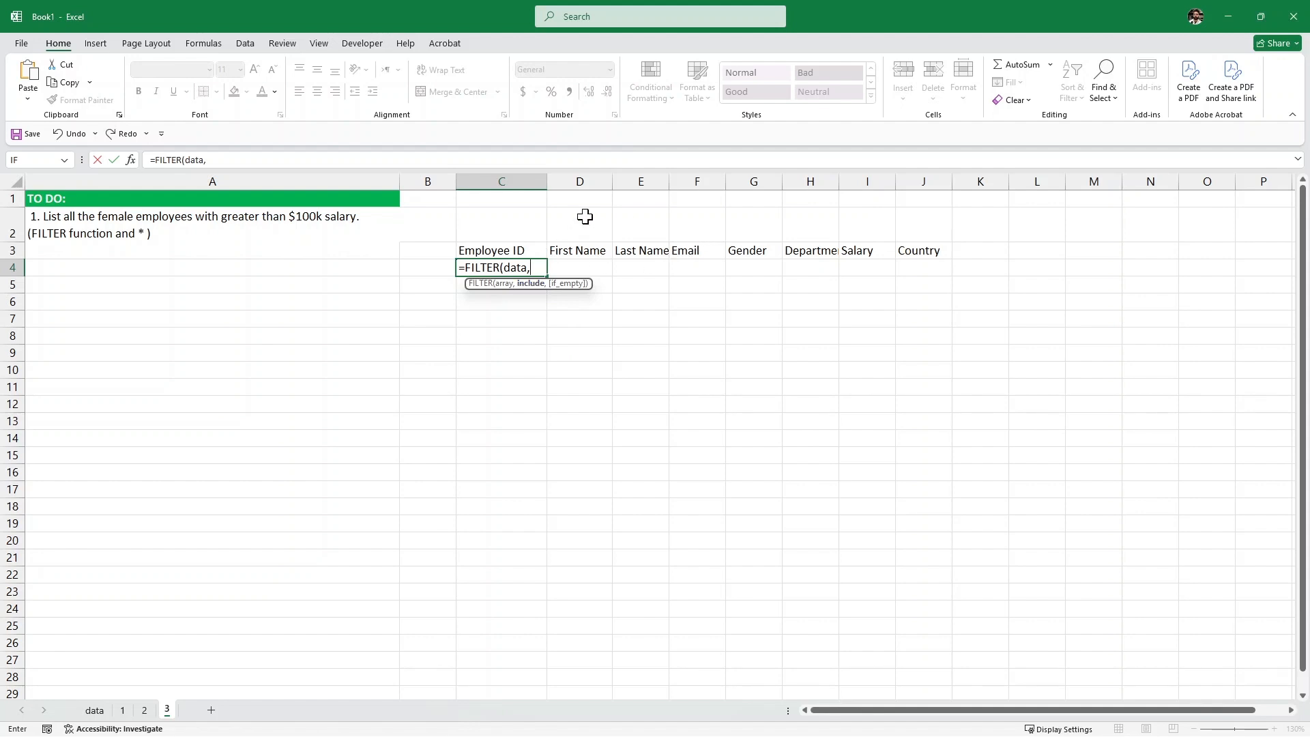
type(",data")
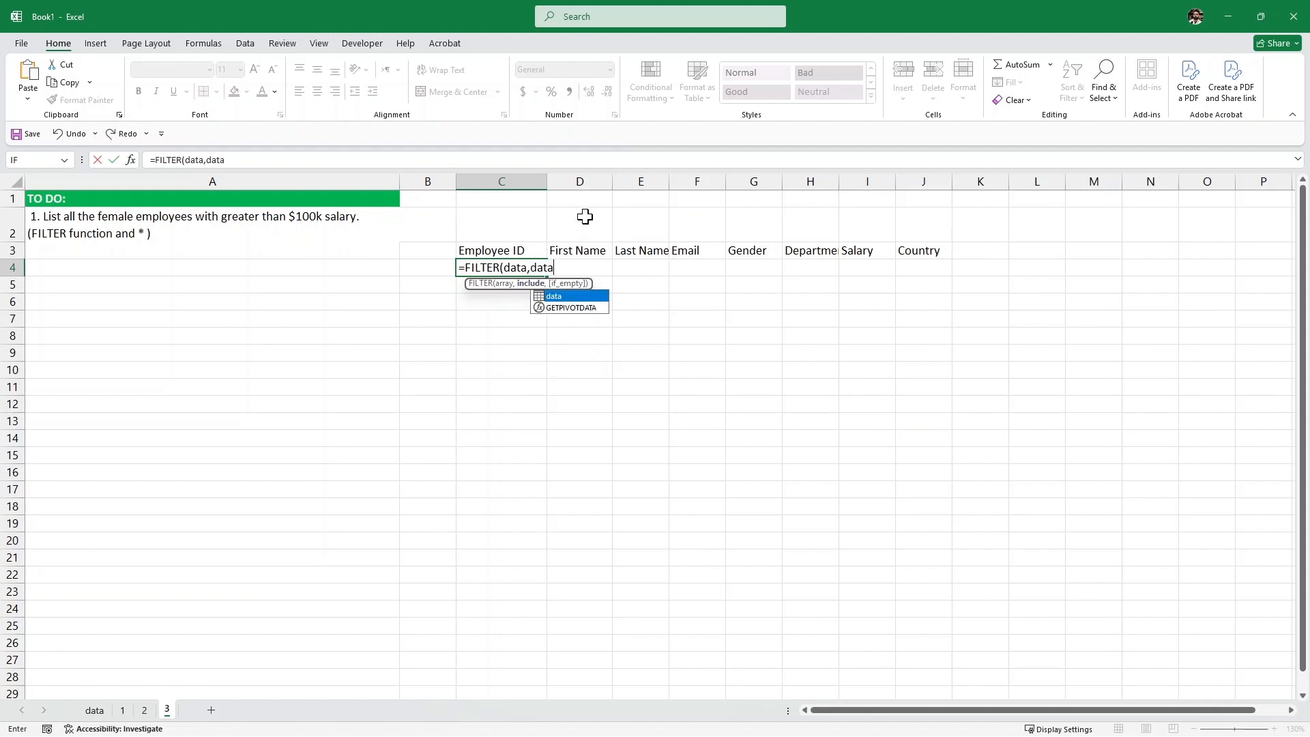
type("[")
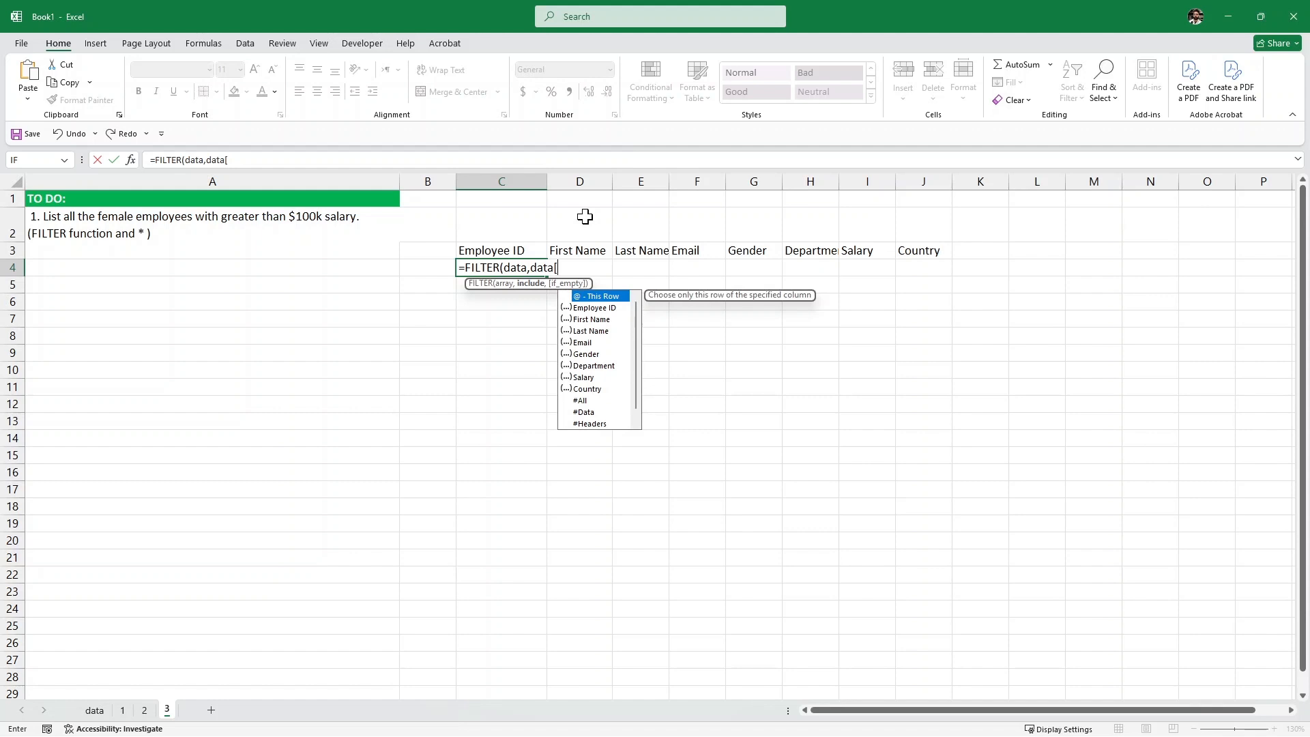
type("Salary]>100000")
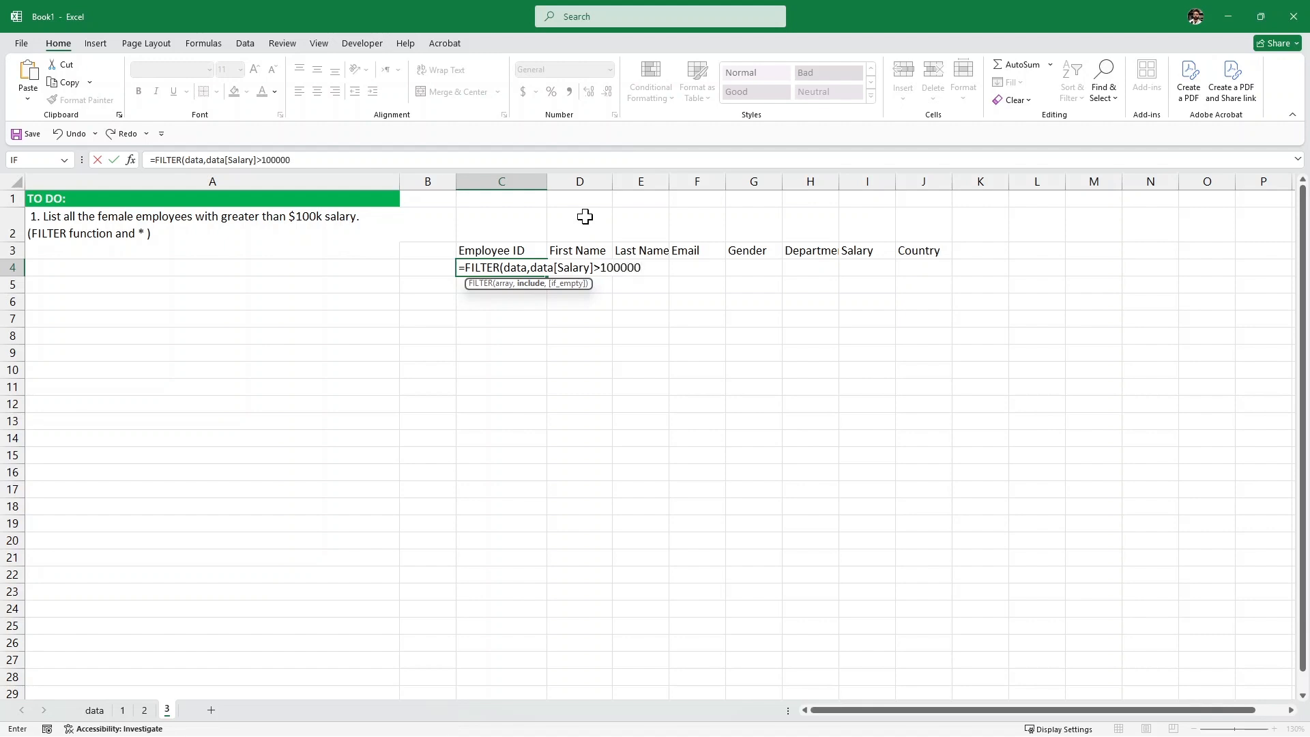
key("Return")
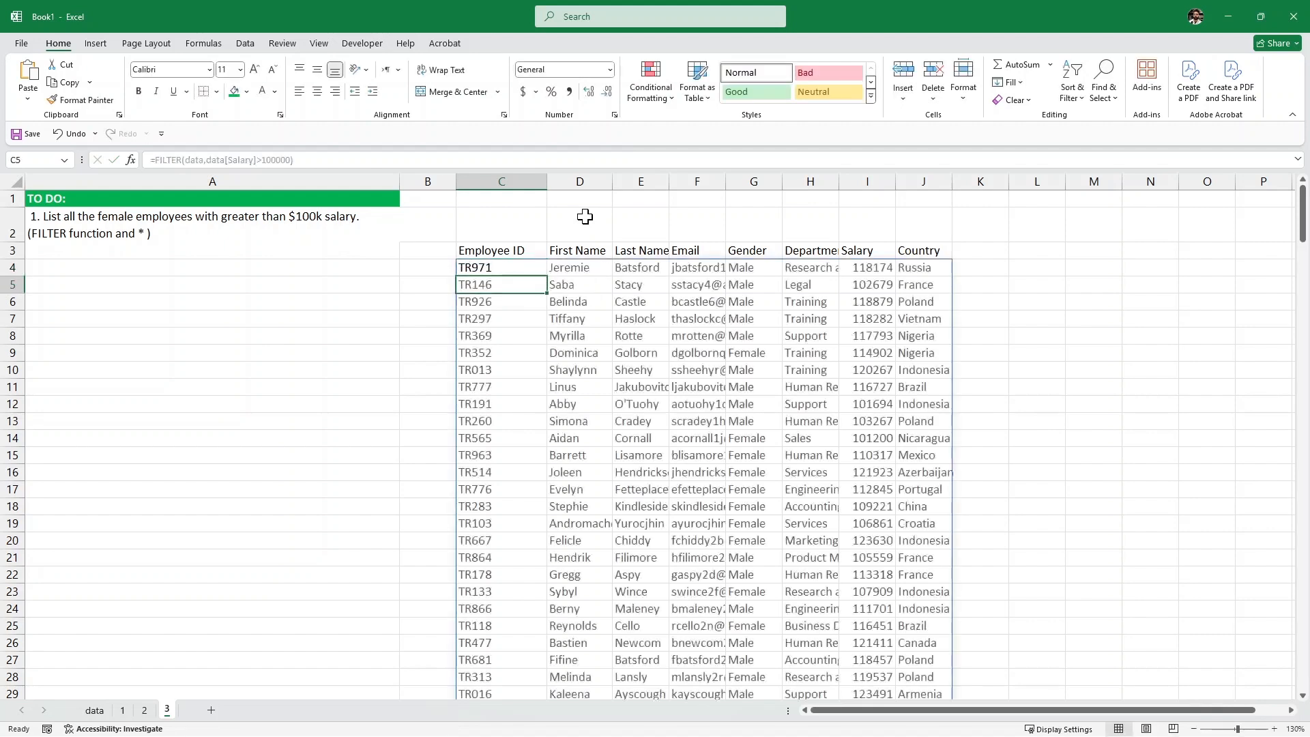
Check the gender criterion in the to-do item and enclose the condition data[Salary]>100000 in parentheses within the C4 formula
left_click(763, 267)
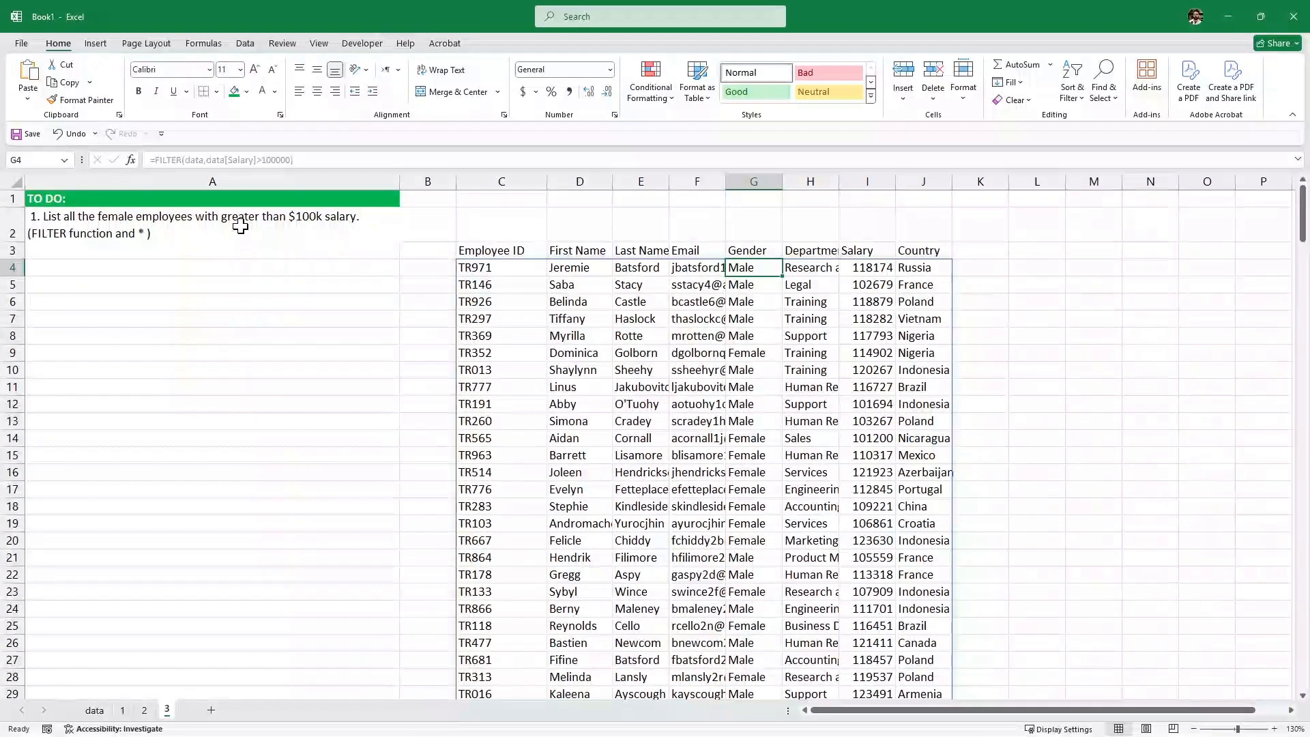
left_click(240, 227)
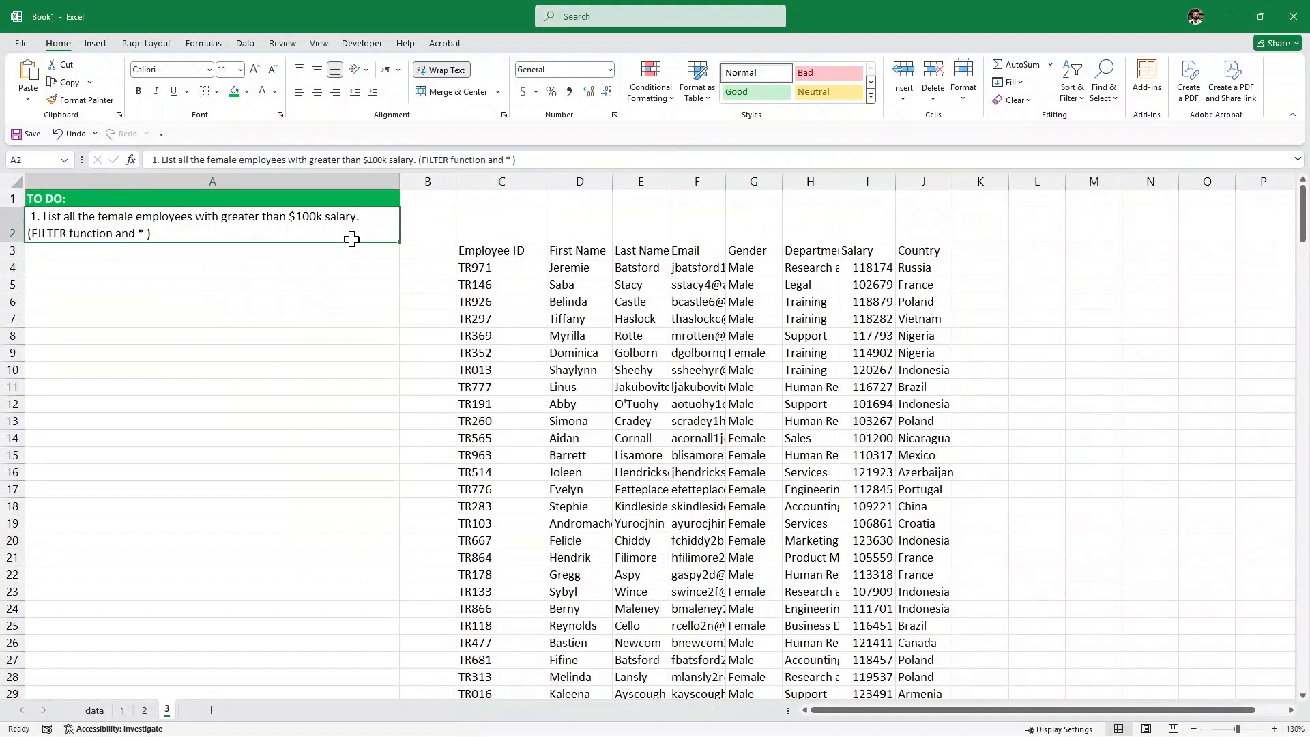
left_click(499, 272)
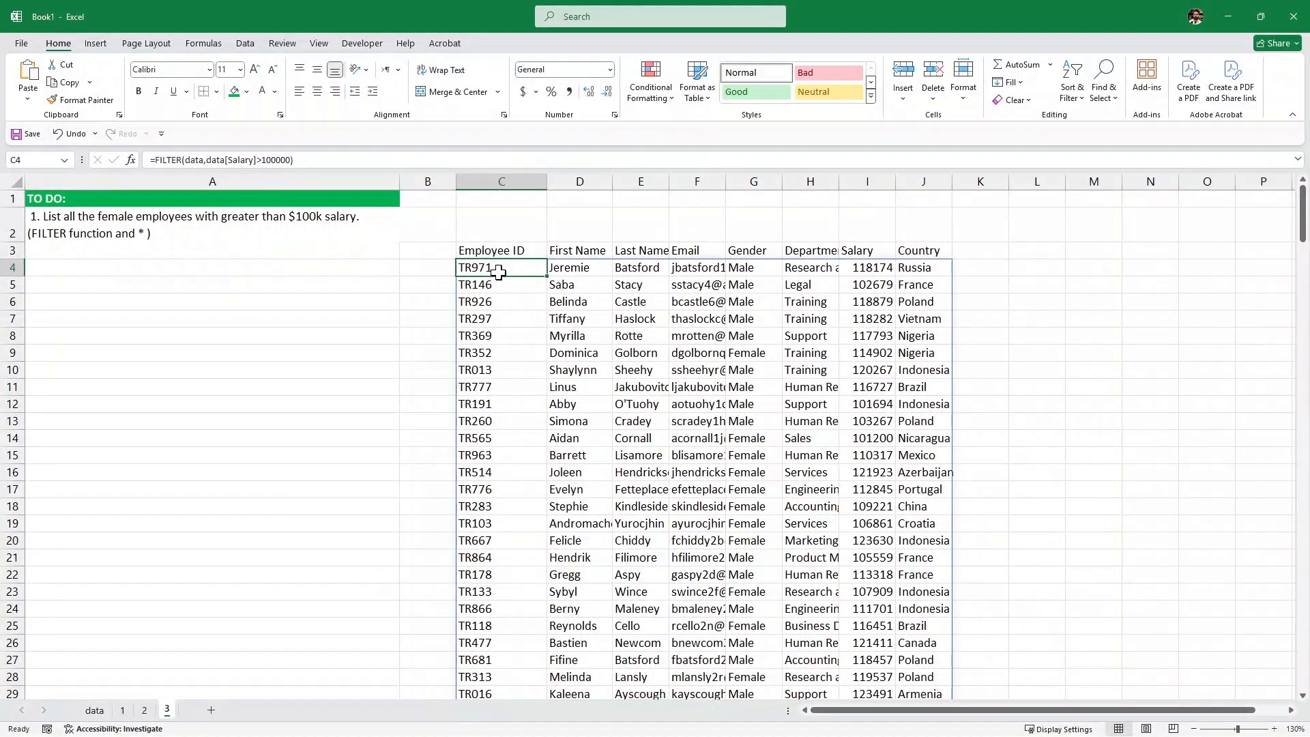
double_click(499, 272)
left_click(530, 268)
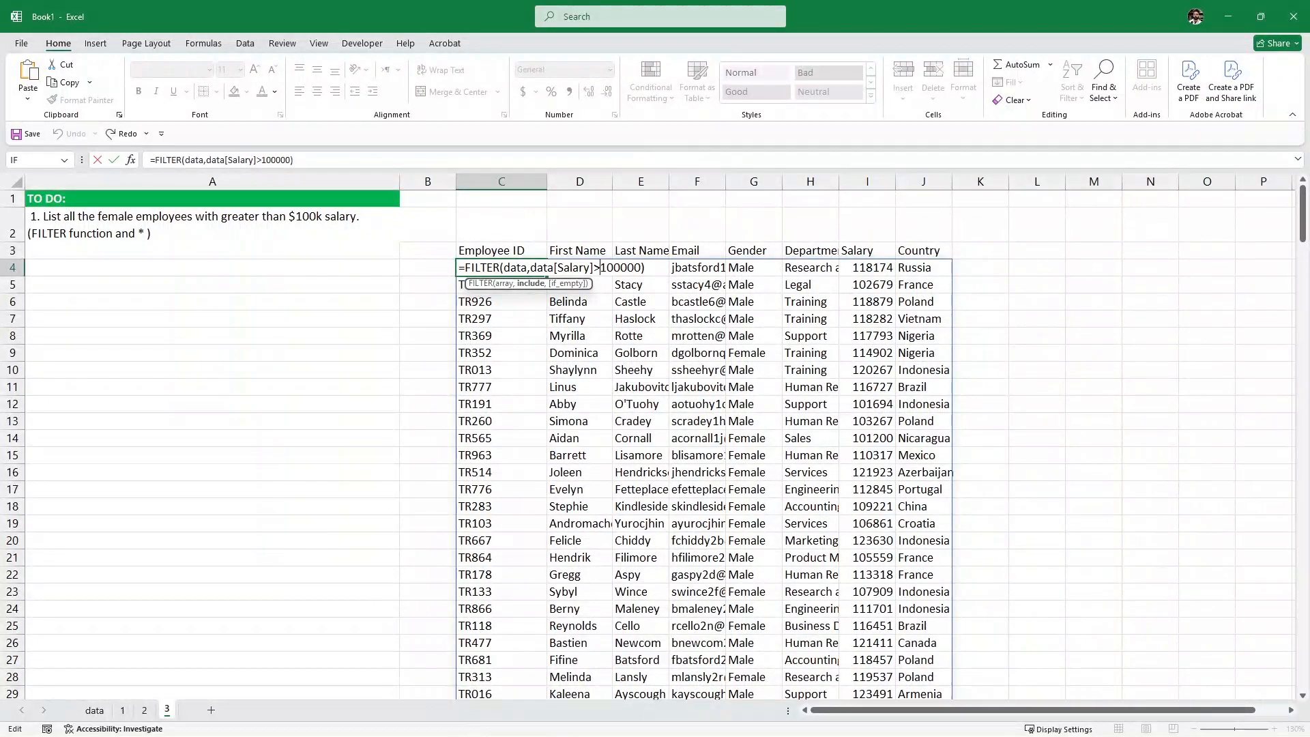
left_click_drag(527, 267, 549, 268)
left_click(531, 267)
type("(")
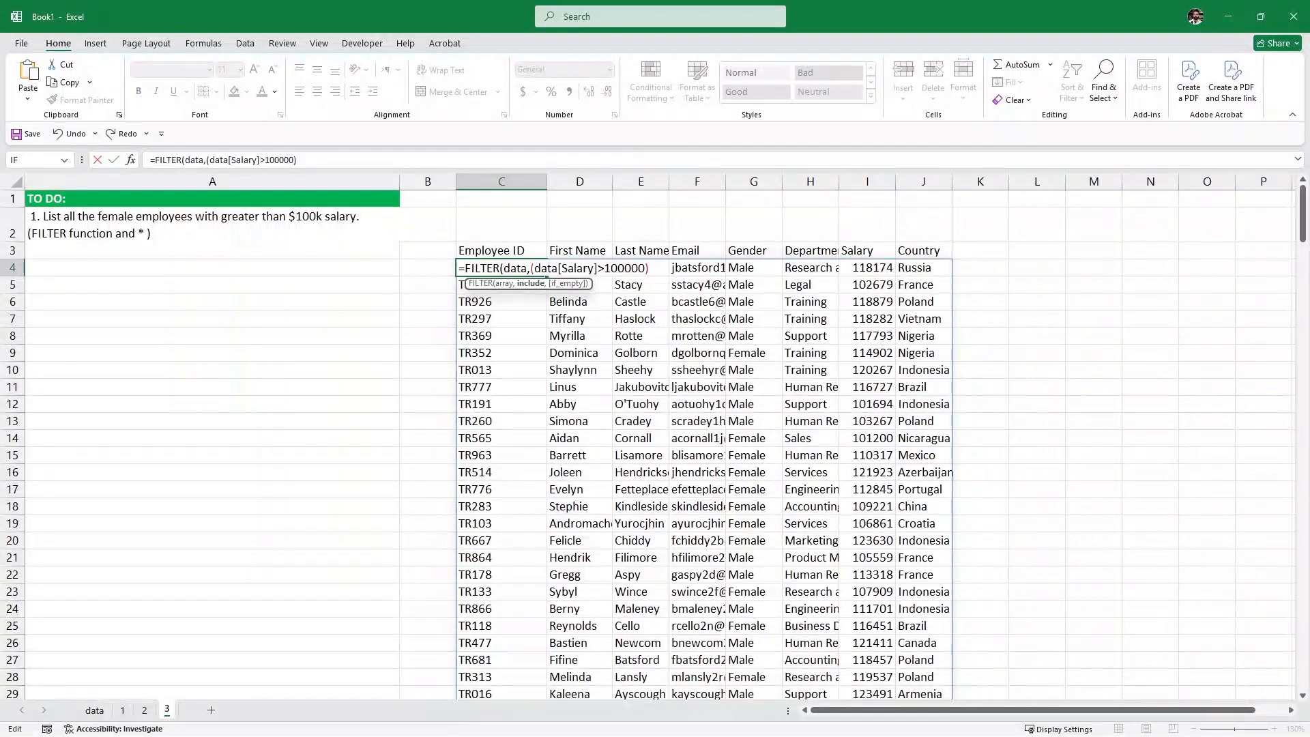
type(")")
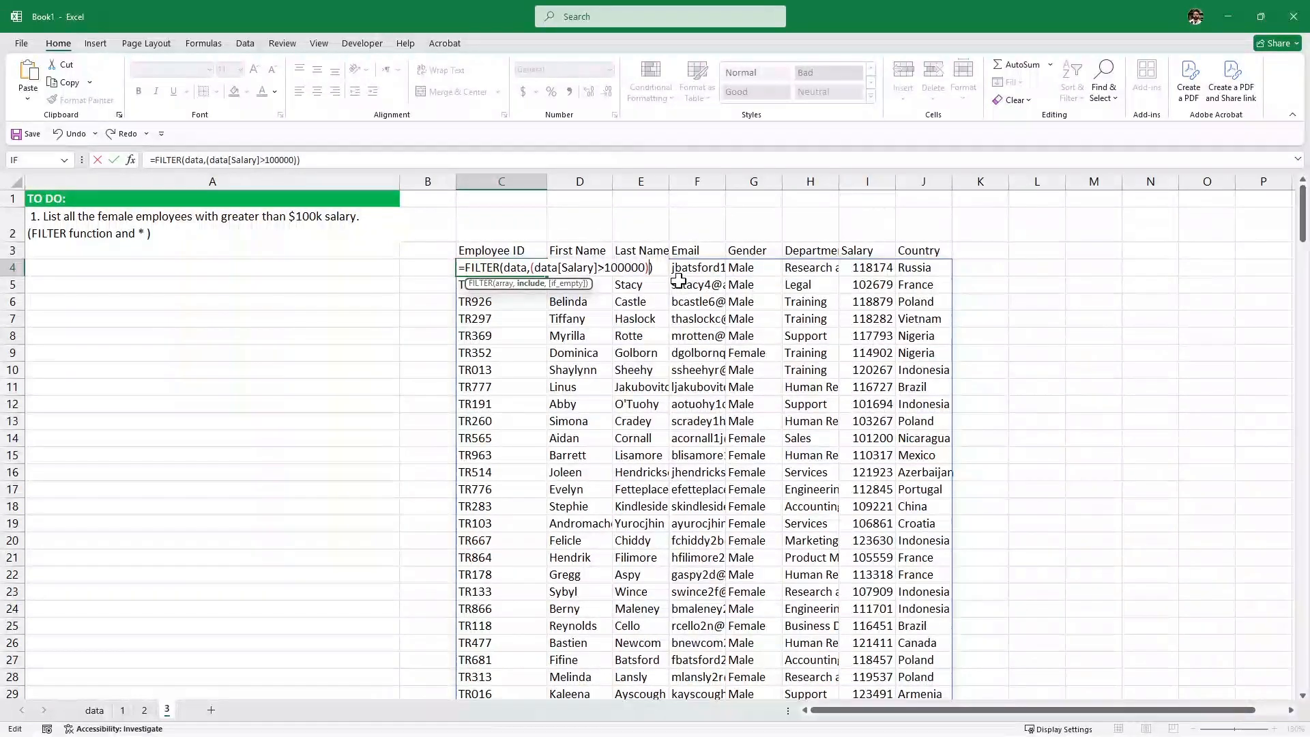
Add the second criterion *(data[Gender]="Female") to the C4 FILTER formula and check the Gender column
type("*()")
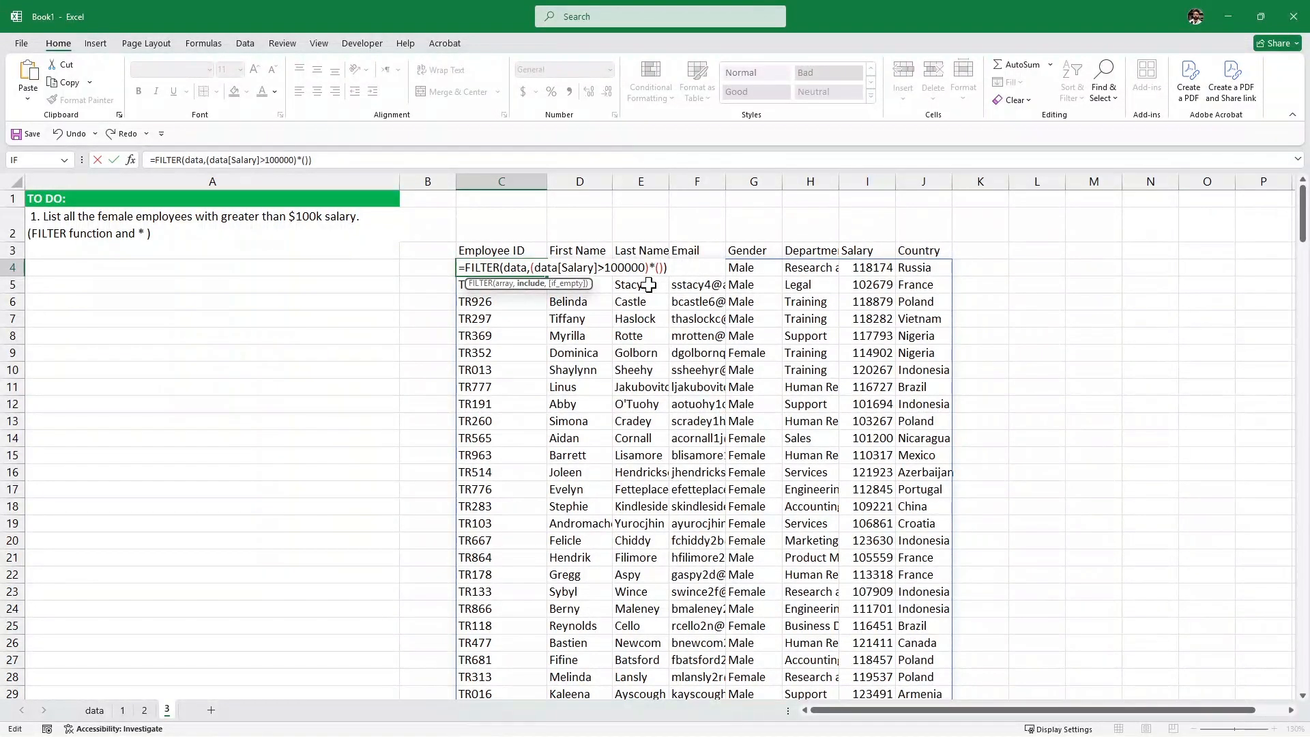
type("data")
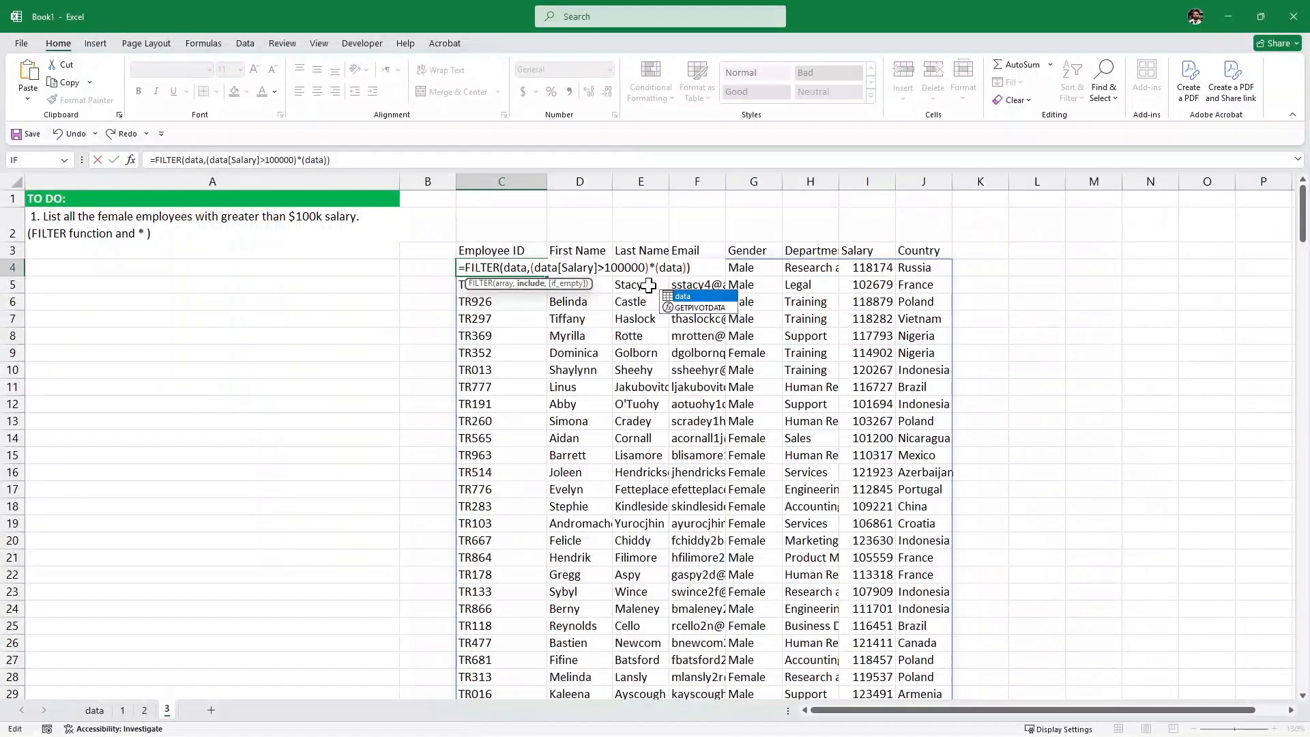
type("[")
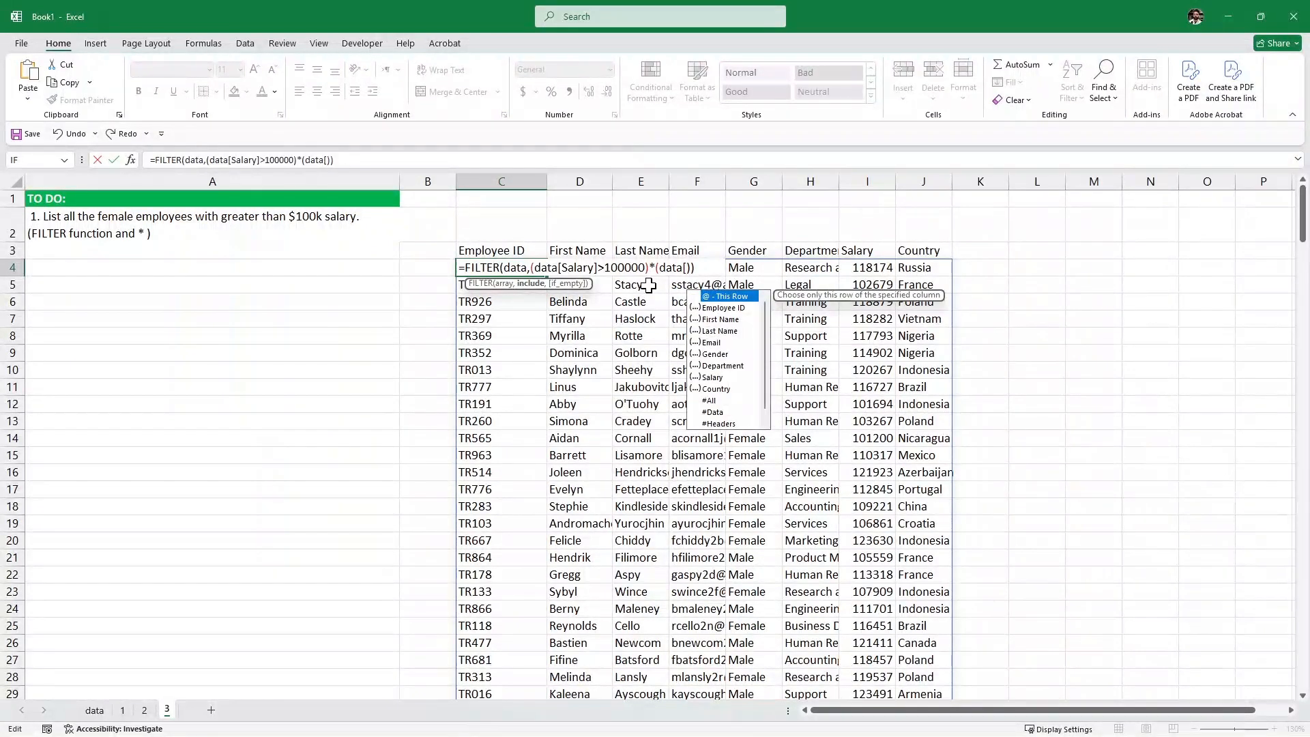
type("Gender]")
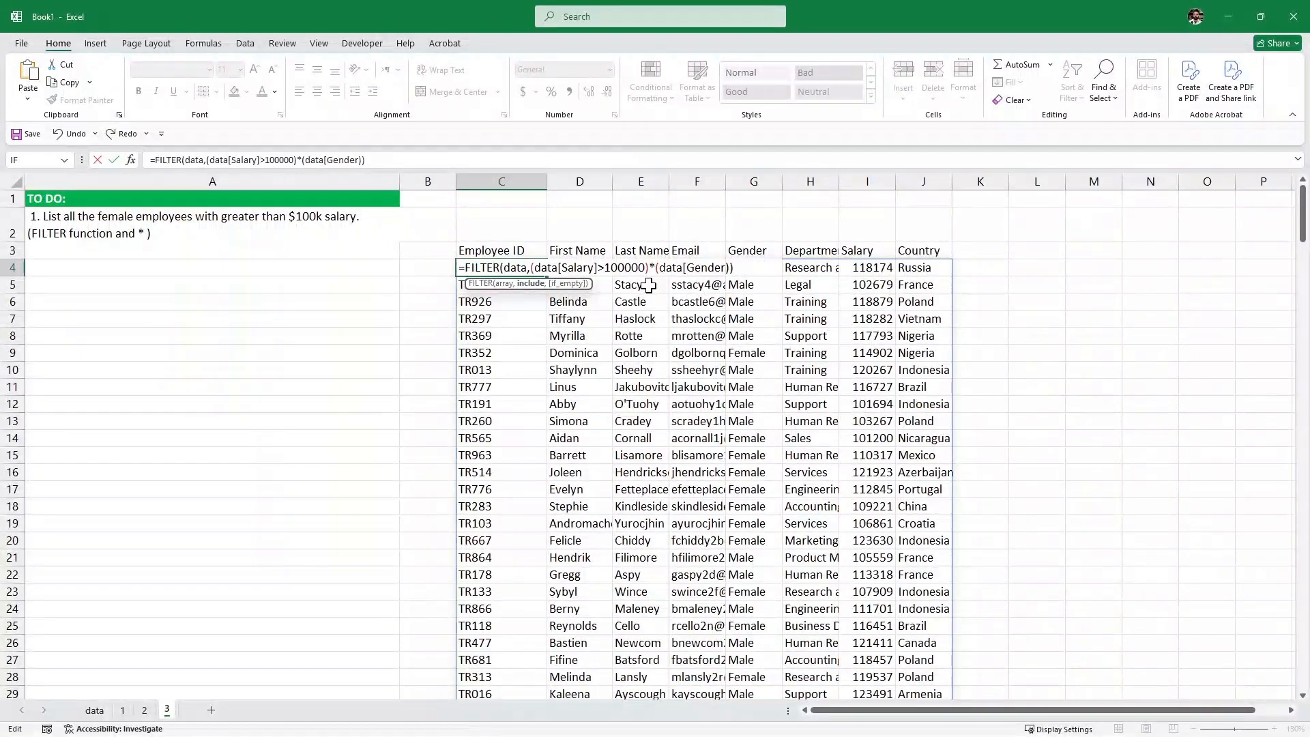
type(")")
key("Left")
type("=")
type("\"Femal")
type("e\"")
type("\"")
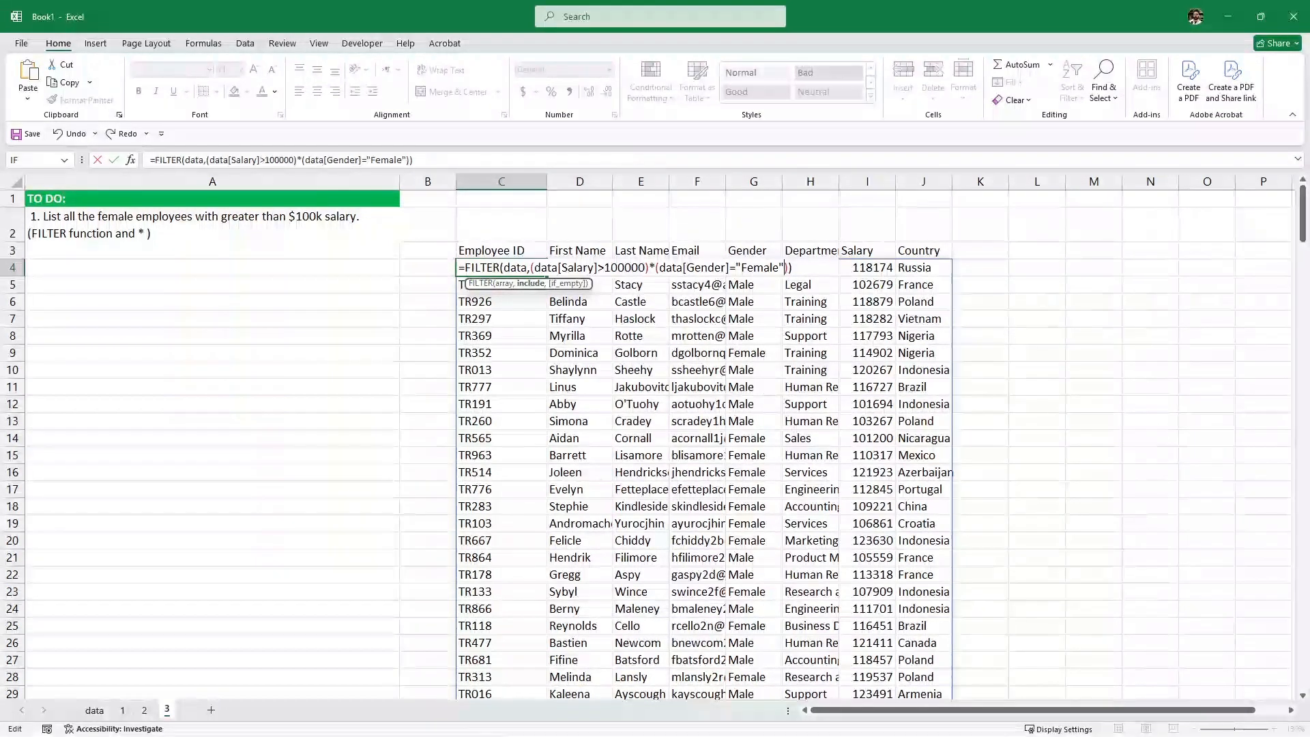
key("Return")
left_click(756, 267)
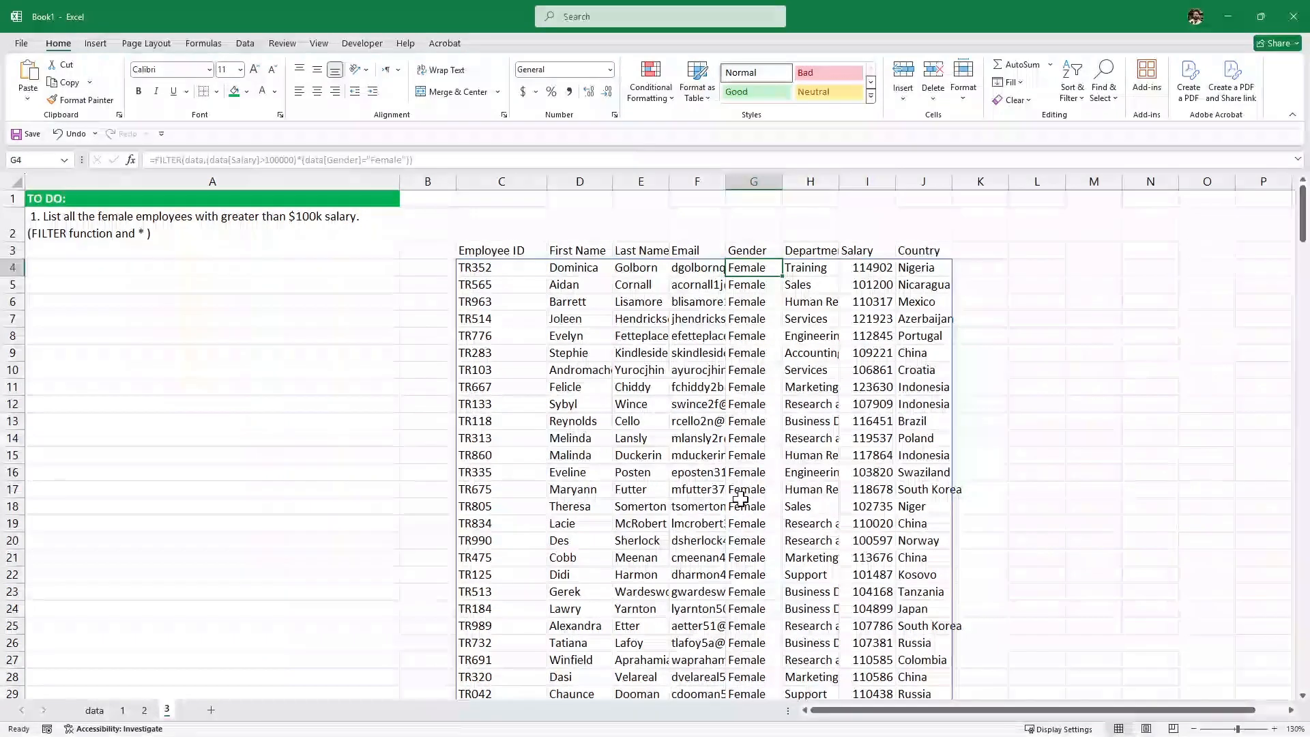
Format all salaries of the filtered list, from I4 down, as Currency
left_click(880, 268)
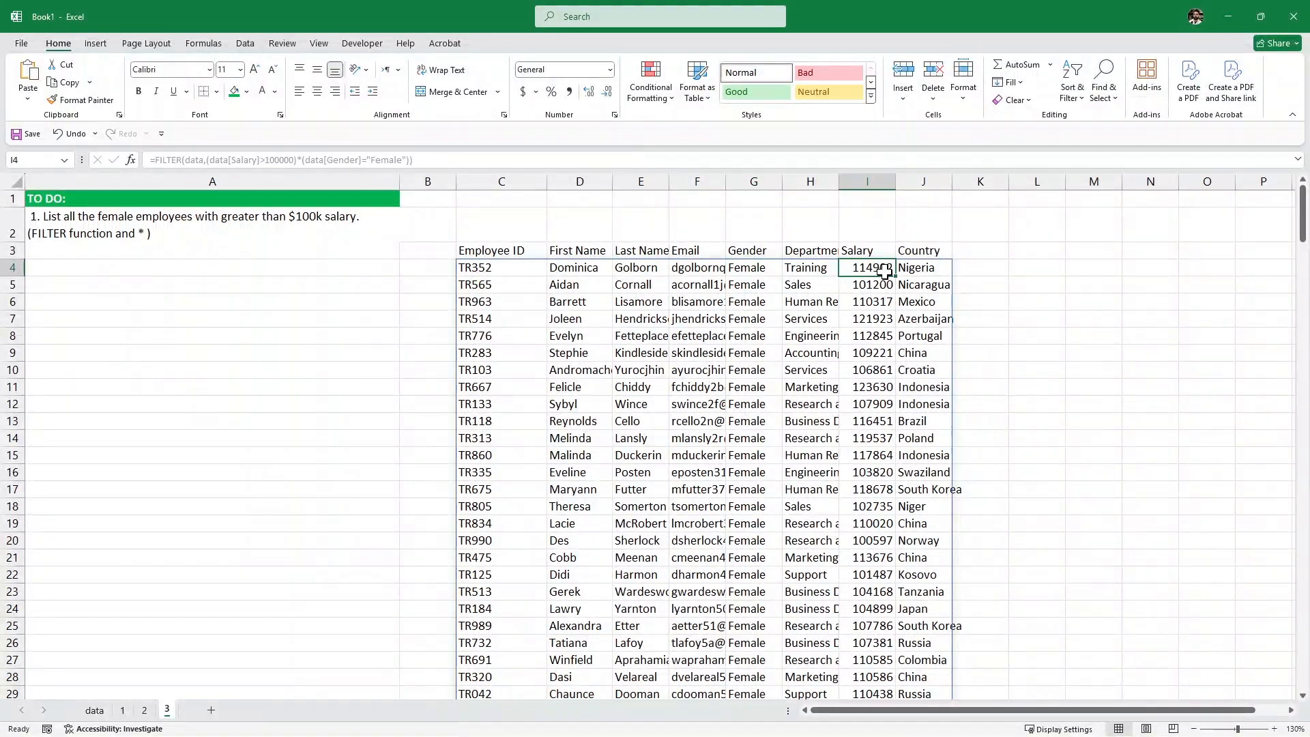
key("ctrl+shift+Down")
left_click(609, 69)
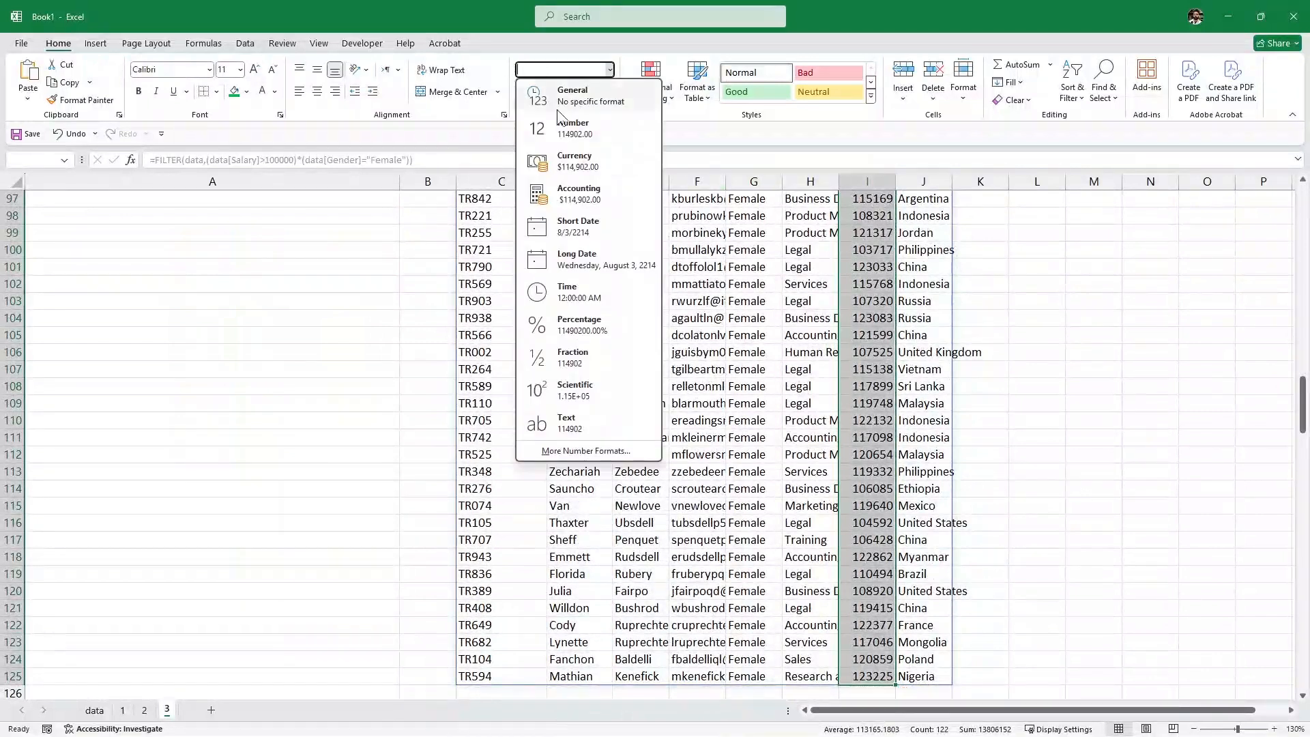
left_click(574, 161)
left_click(1055, 318)
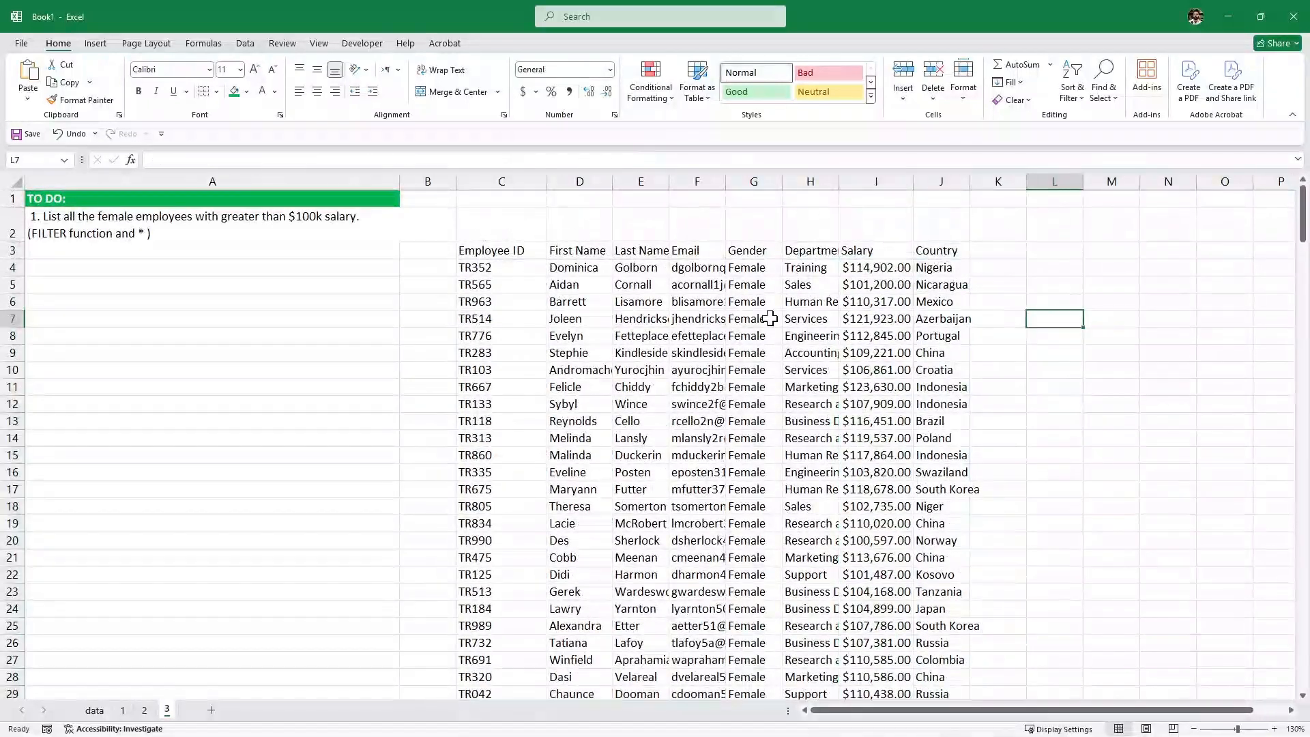
Review the salary and gender values of the filtered list and count the employee IDs in column C
left_click(512, 268)
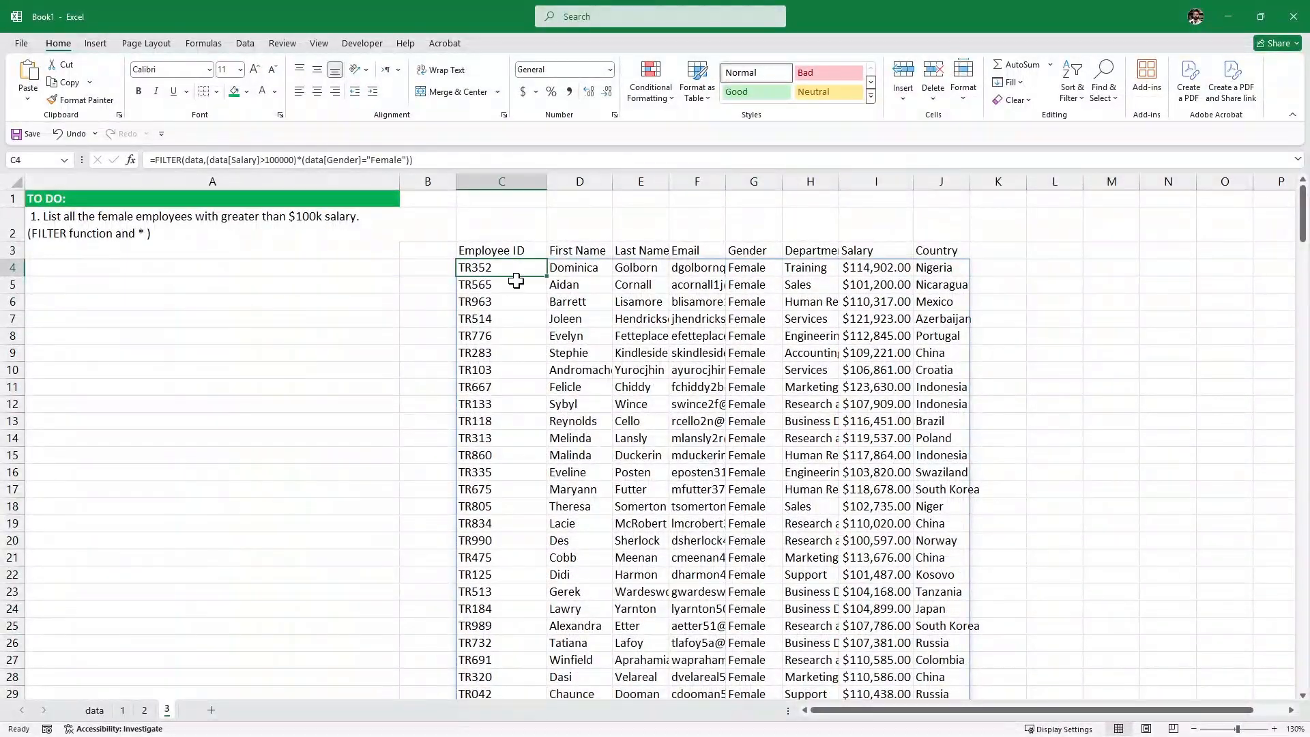
scroll(516, 280, "down", 2)
scroll(515, 285, "up", 2)
left_click(879, 270)
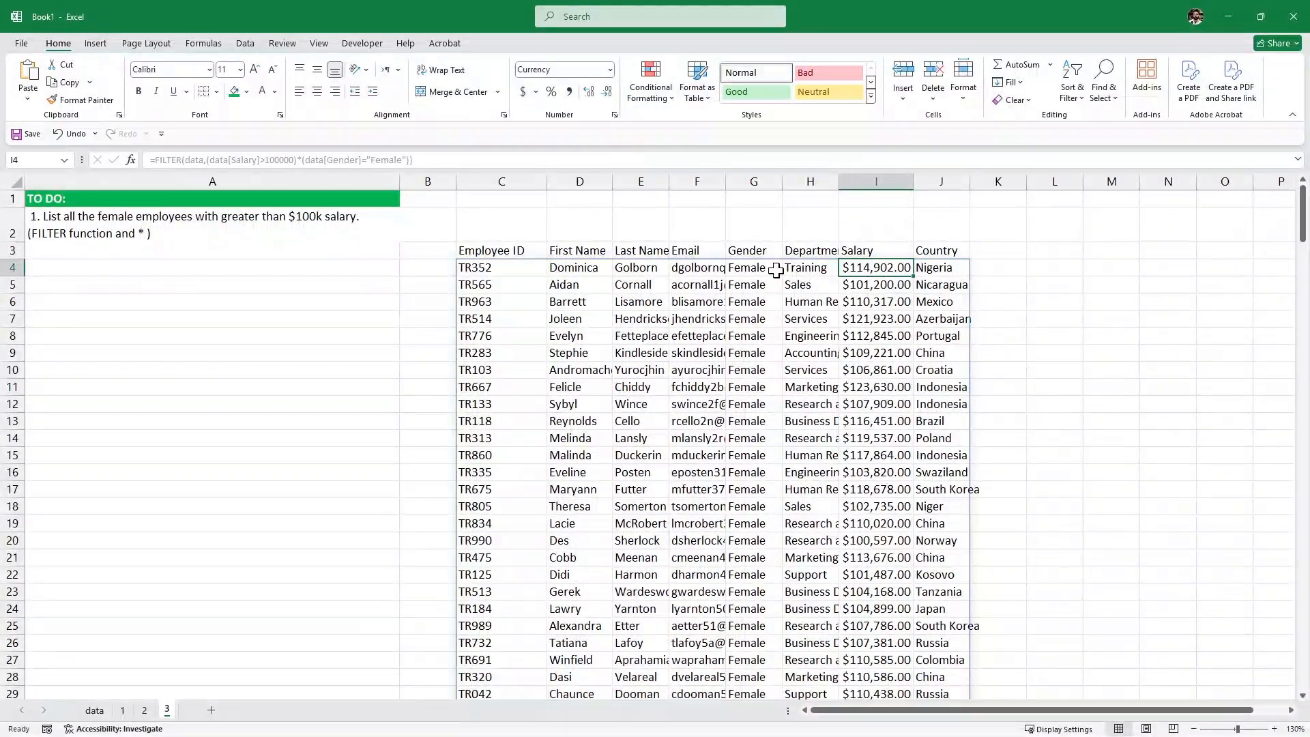
left_click(745, 273)
left_click(541, 272)
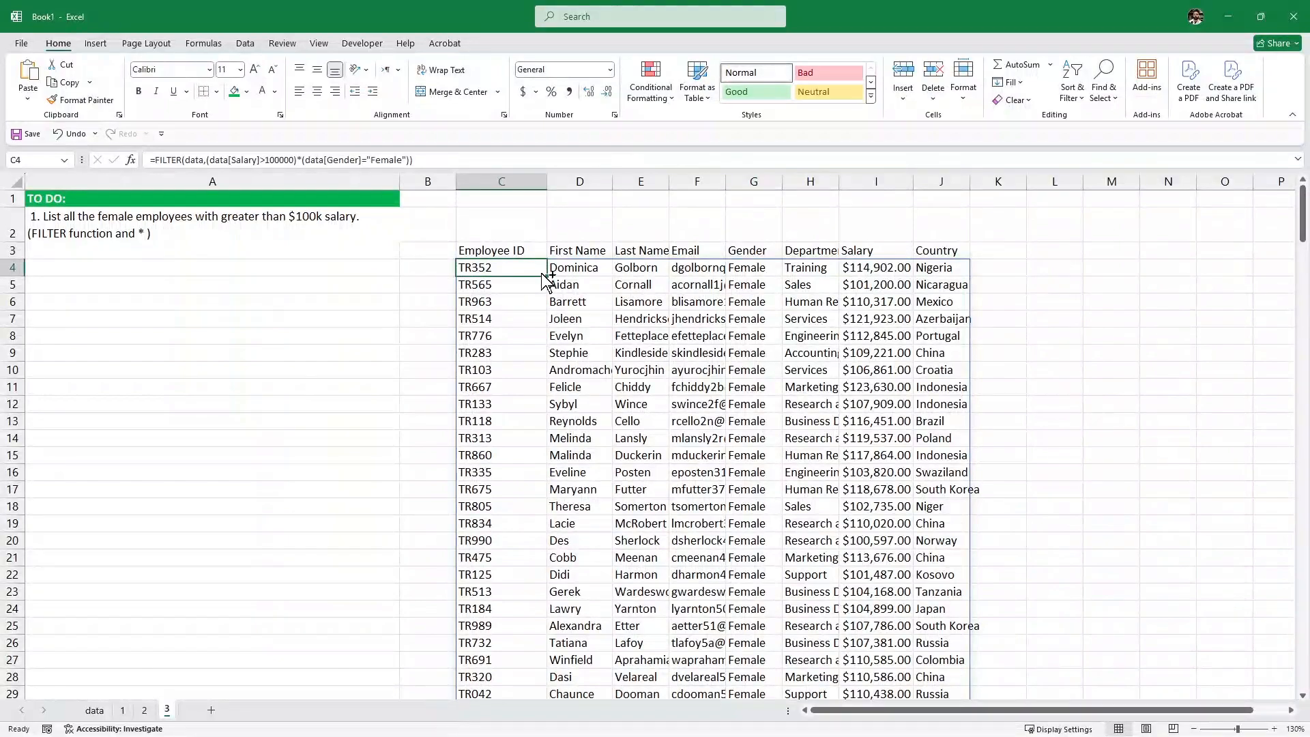
key("ctrl+shift+Down")
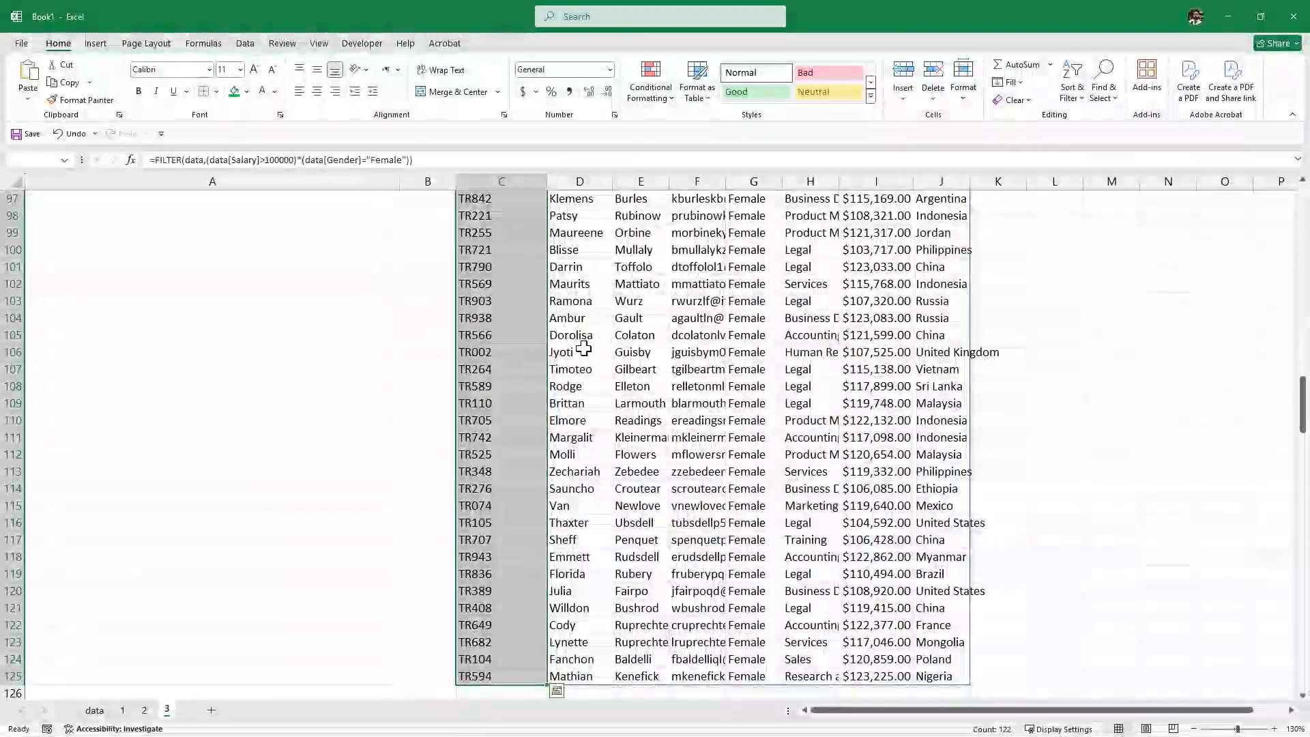
scroll(582, 347, "up", 5)
scroll(582, 347, "up", 20)
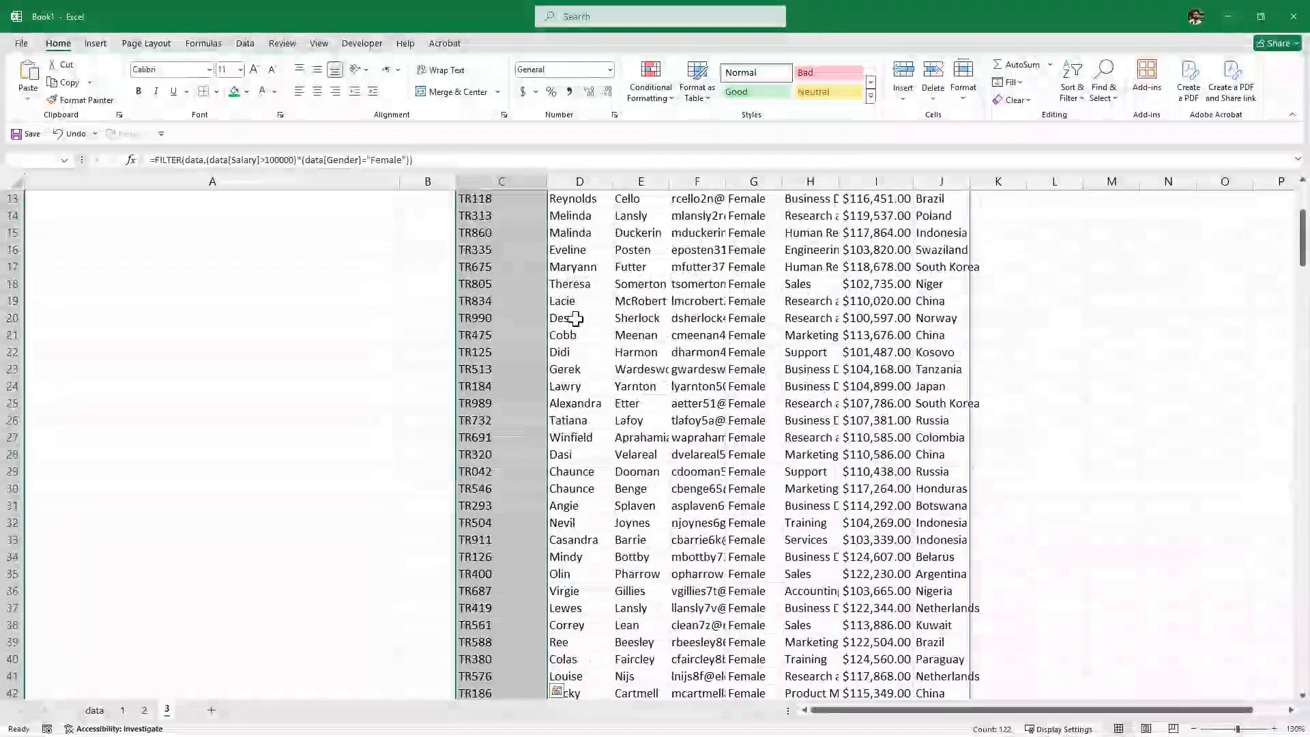
left_click(875, 273)
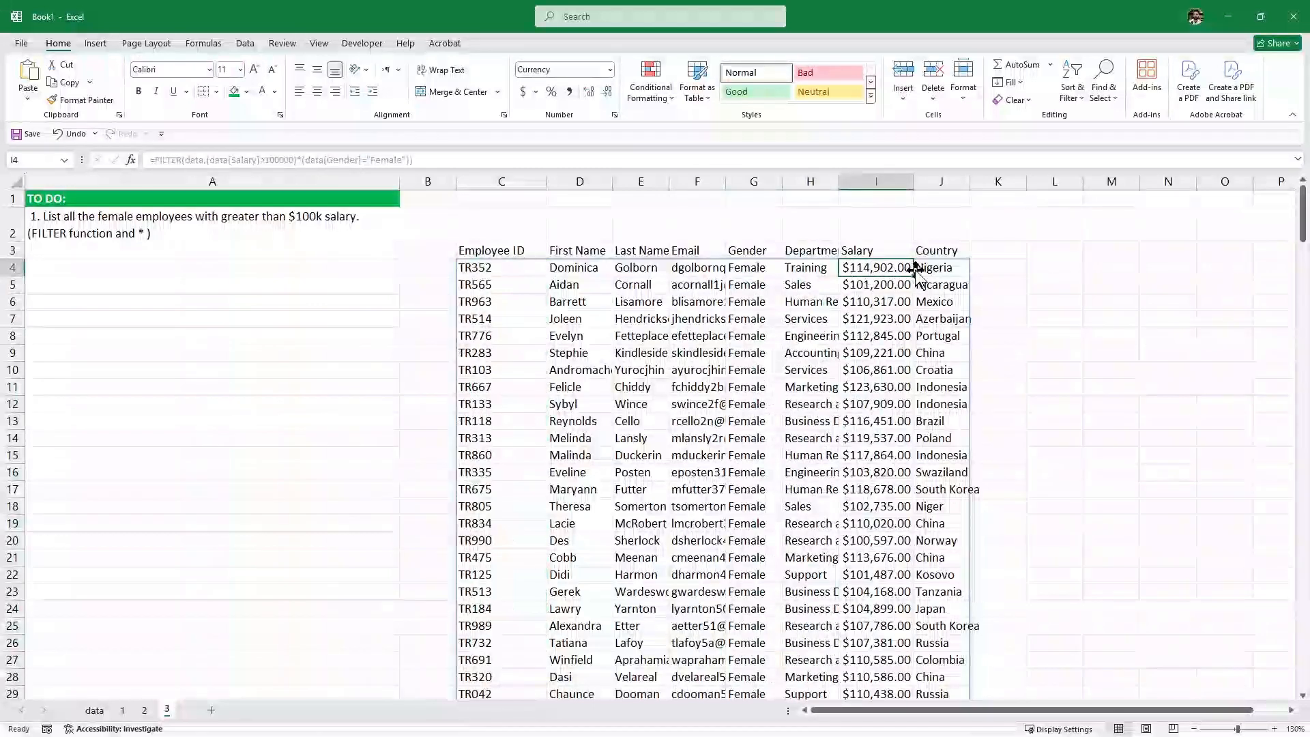
left_click(926, 270)
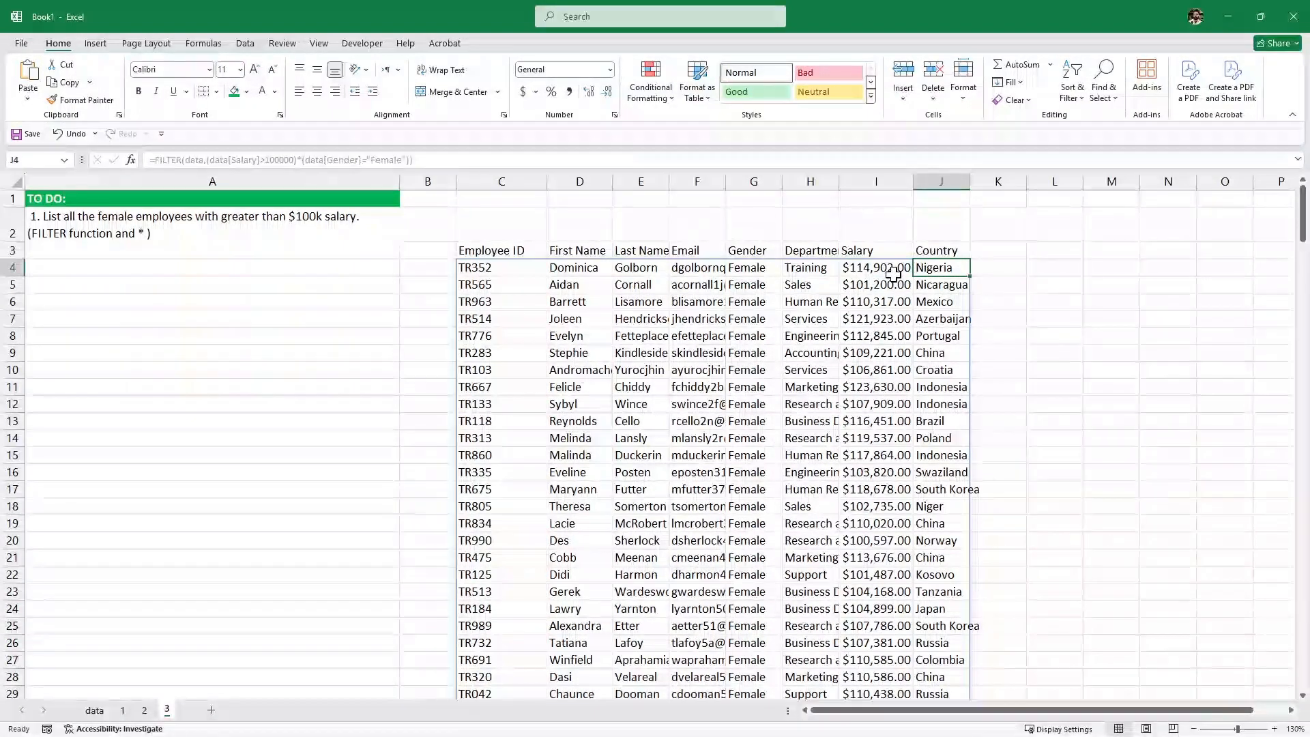